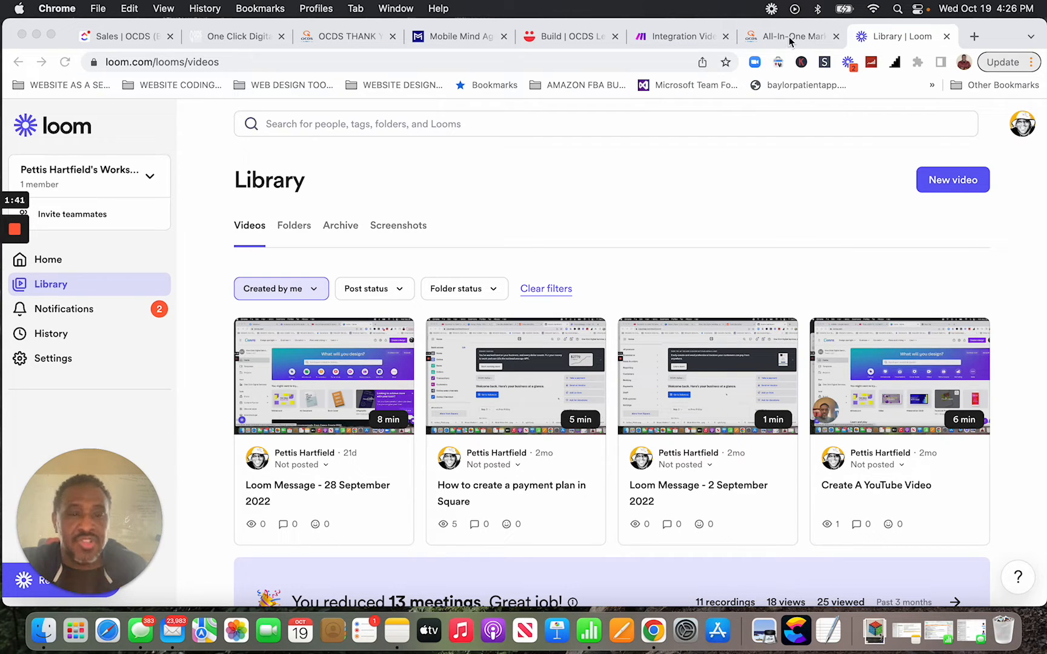
Switch from the Loom library to the OCDS website tab showing the VideoAsk widget.
{"action": "left_click", "coordinate": [791, 38]}
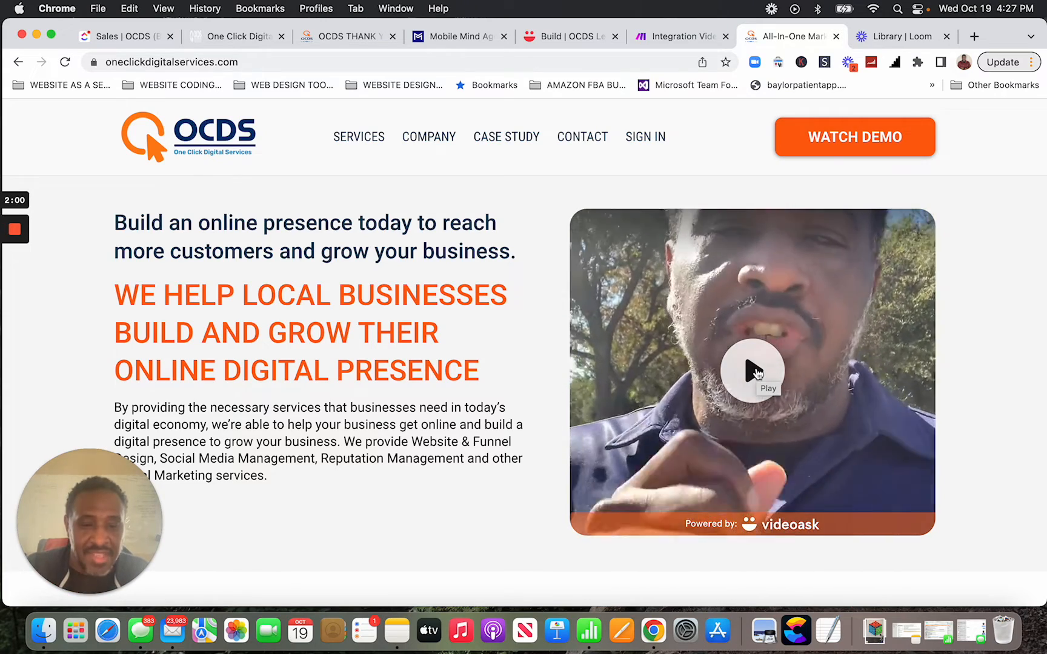
Play the VideoAsk intro video with sound muted, then choose option A, Website & Funnel Design.
{"action": "left_click", "coordinate": [757, 373]}
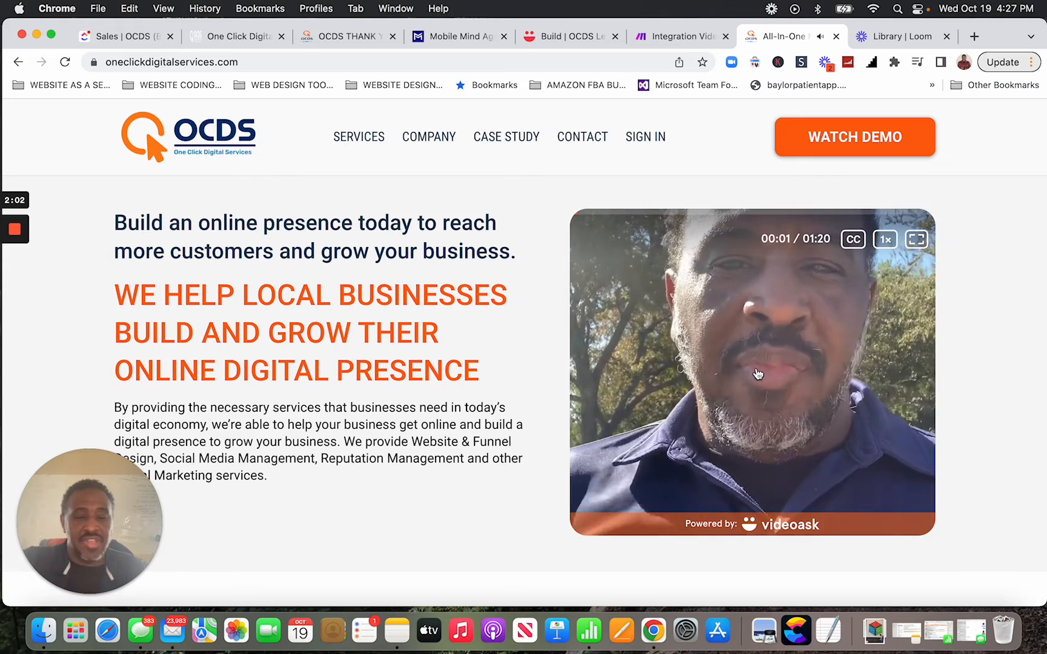
{"action": "key", "text": "XF86AudioMute"}
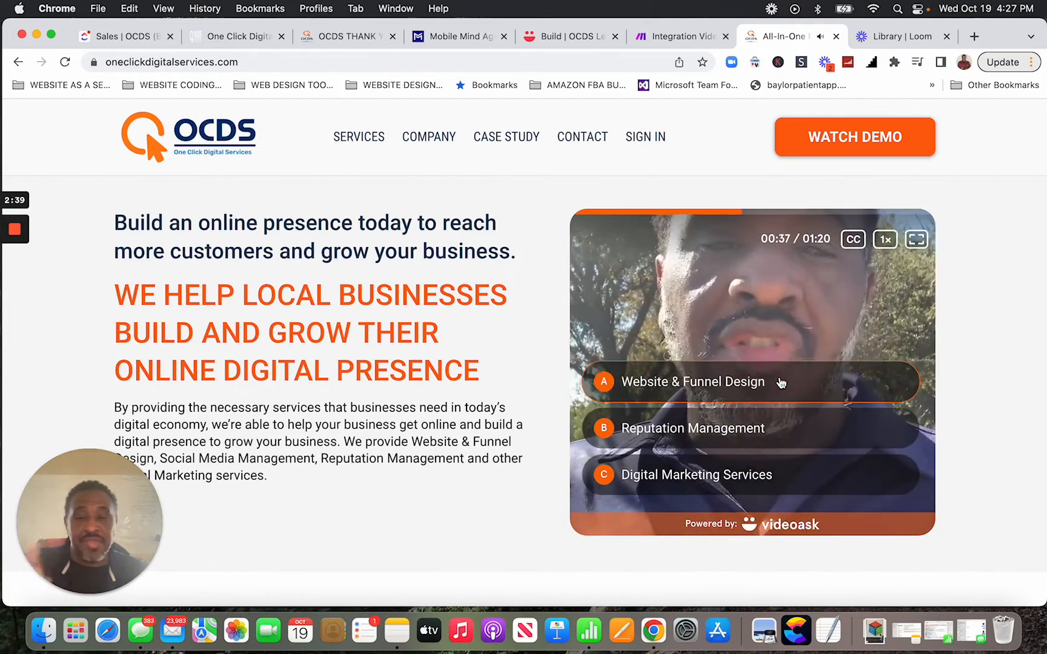
{"action": "left_click", "coordinate": [781, 389]}
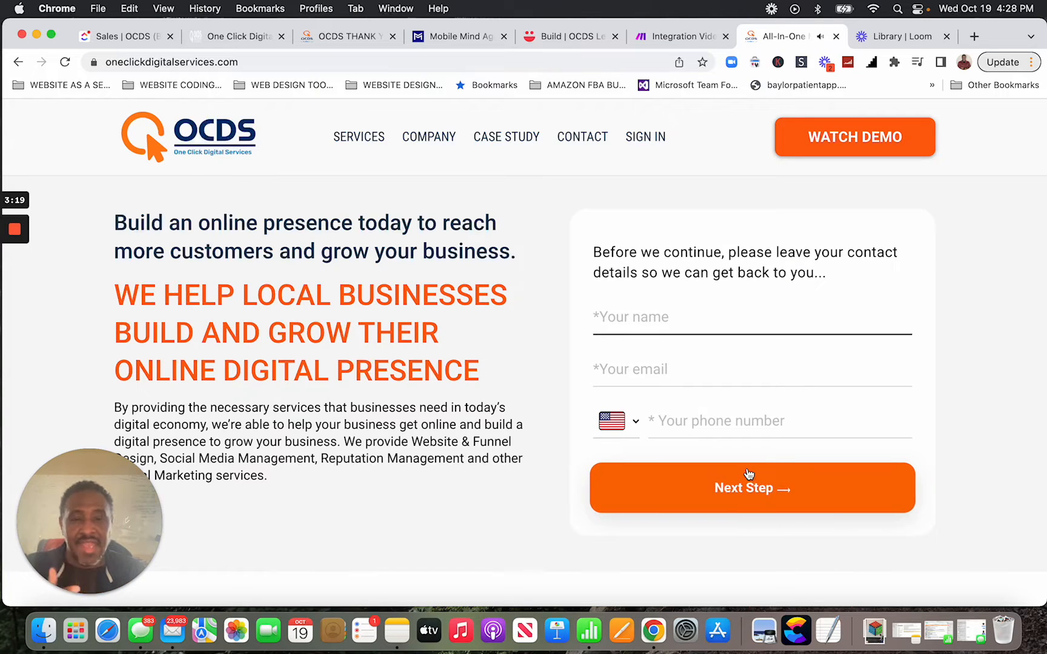
Enter the test contact's full name, e-mail address and phone number, correcting typos along the way.
{"action": "left_click", "coordinate": [714, 317]}
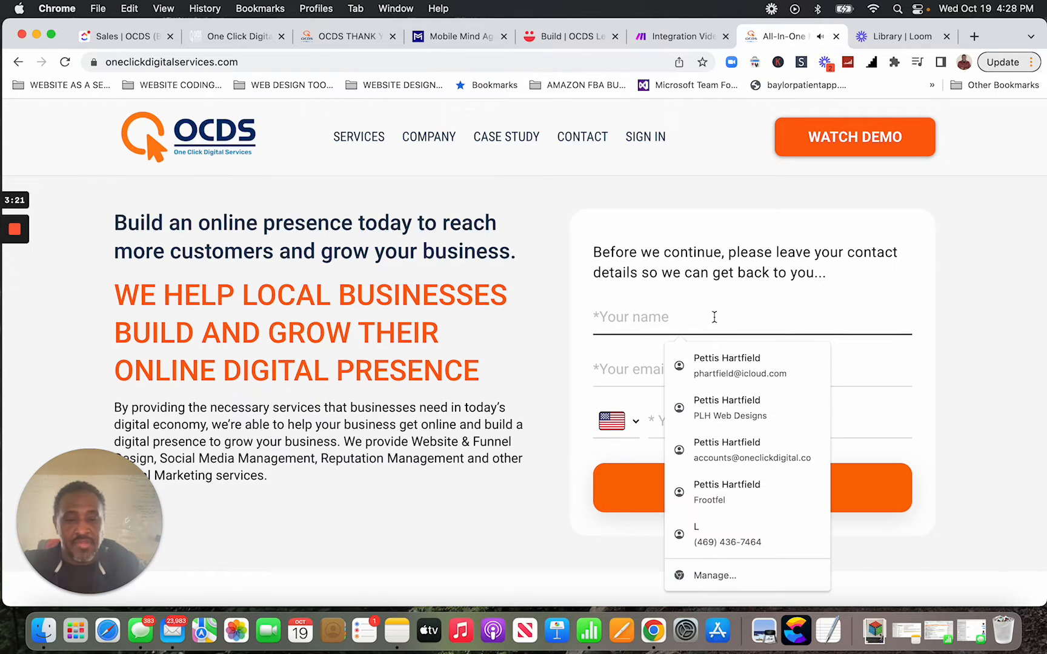
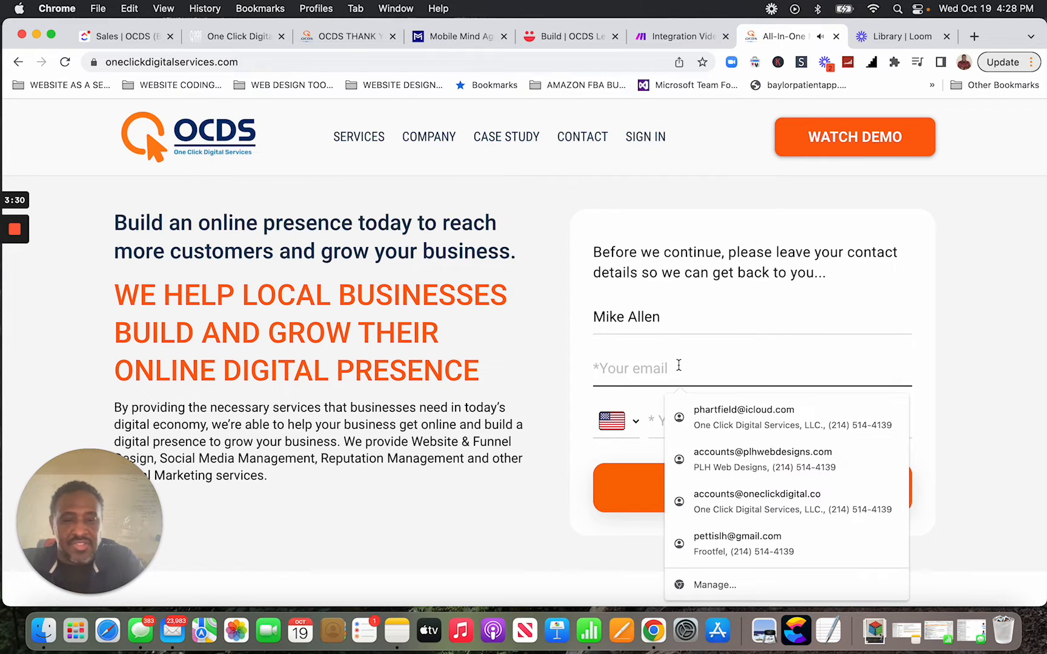
{"action": "type", "text": "pe"}
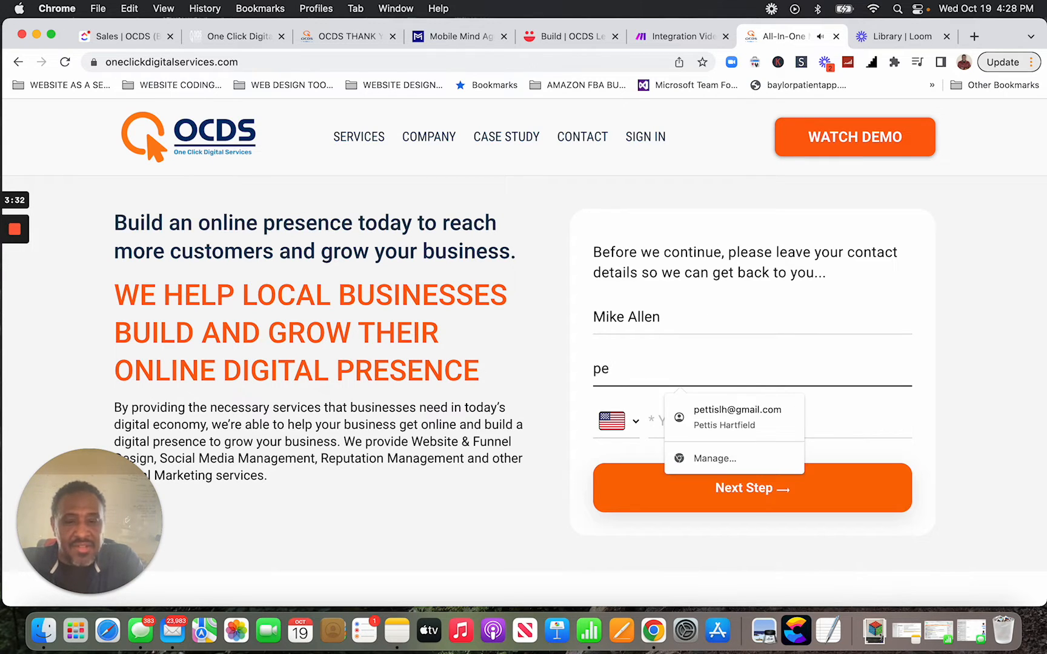
{"action": "key", "text": "BackSpace"}
{"action": "key", "text": "BackSpace"}
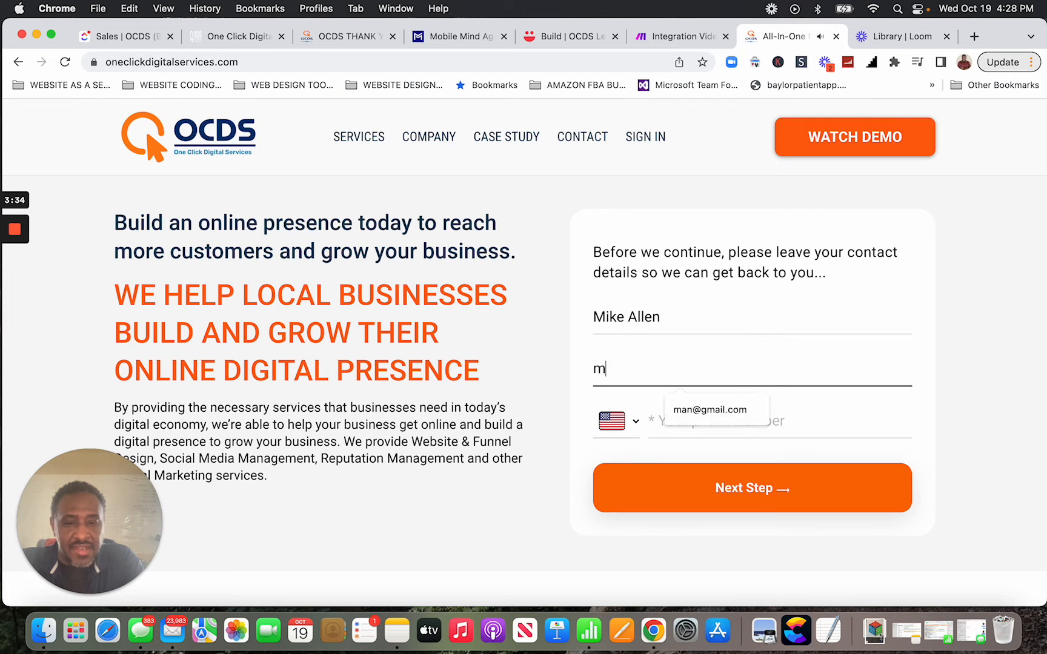
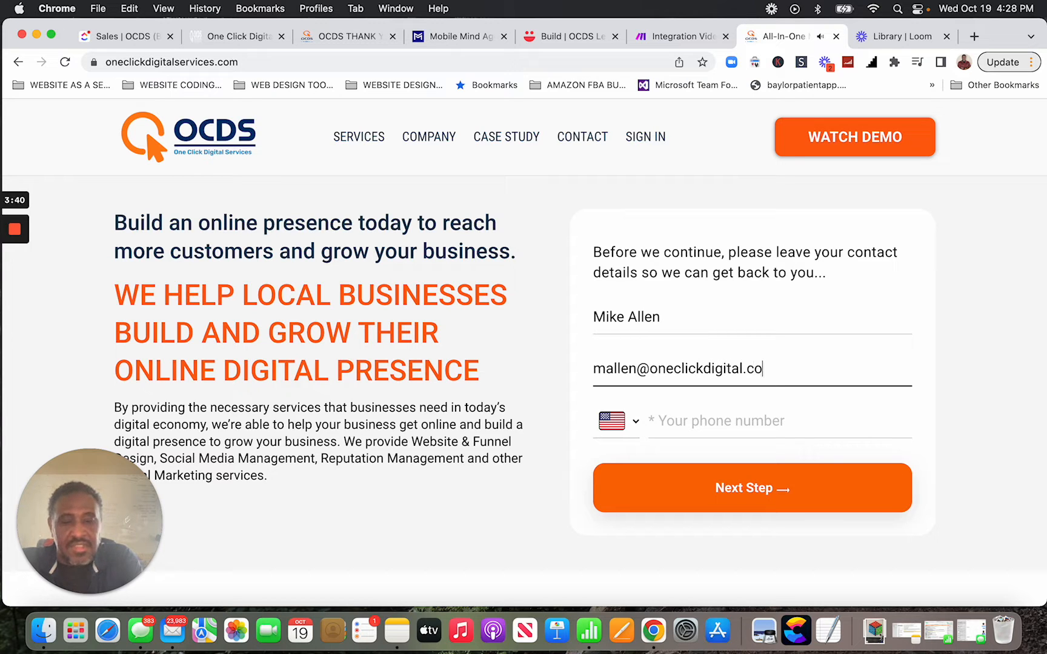
{"action": "left_click", "coordinate": [695, 419]}
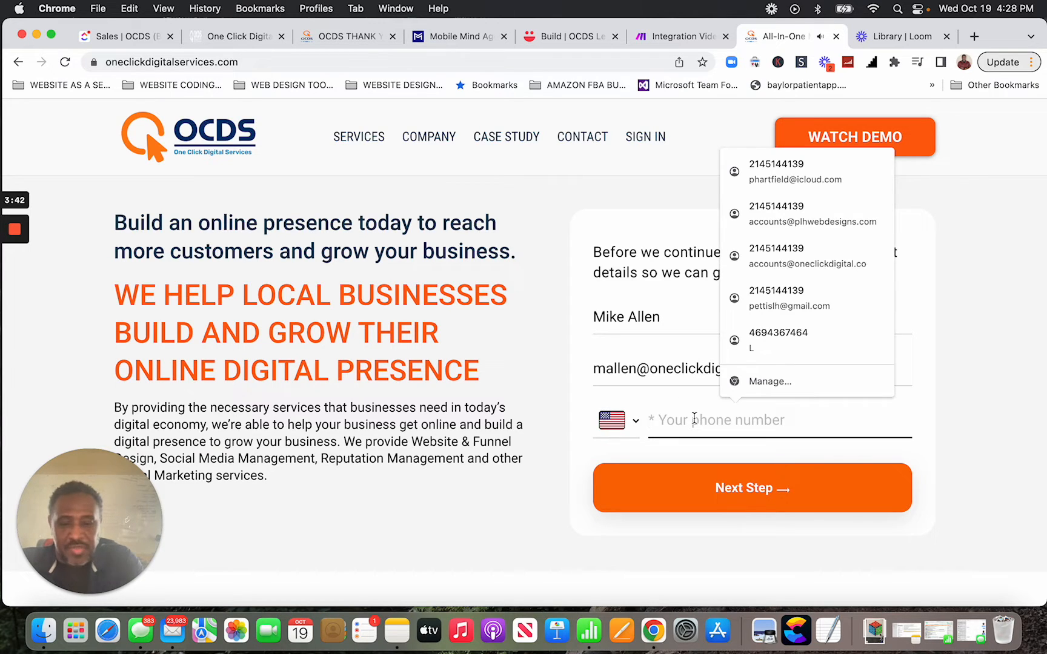
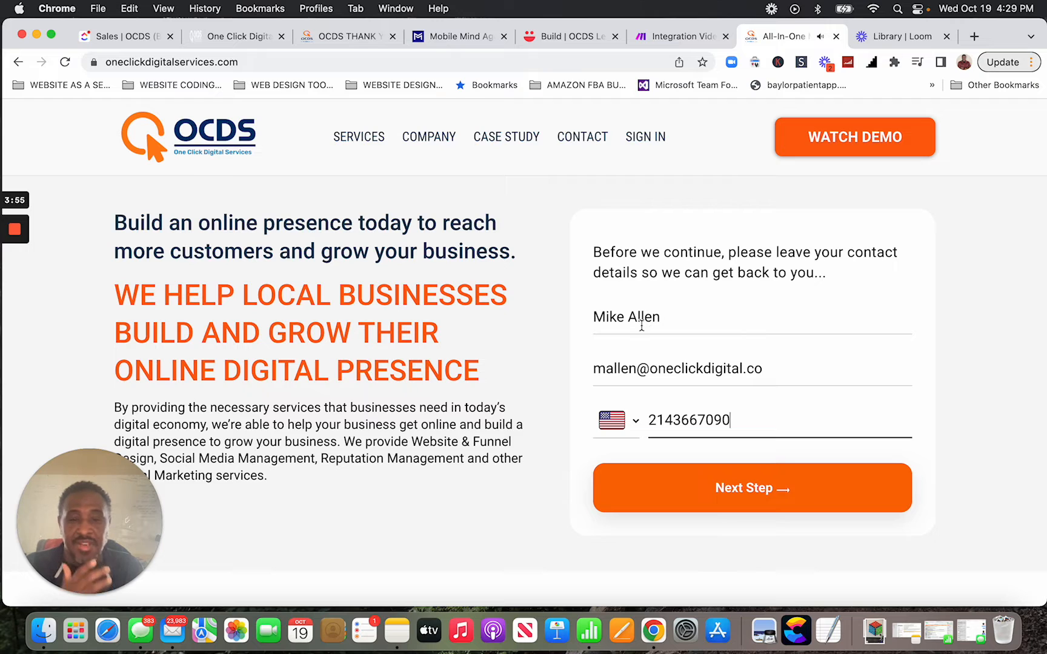
Submit the contact details with Next Step and review the qualifying questions.
{"action": "left_click", "coordinate": [785, 491]}
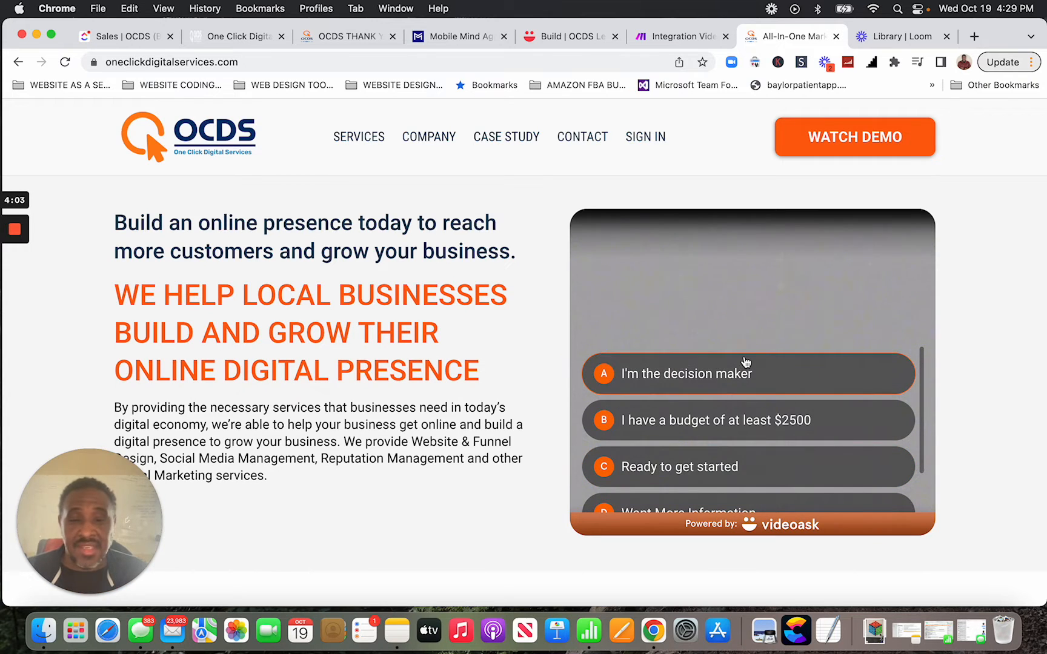
{"action": "scroll", "coordinate": [745, 362], "scroll_direction": "down", "scroll_amount": 2}
{"action": "scroll", "coordinate": [746, 362], "scroll_direction": "up", "scroll_amount": 2}
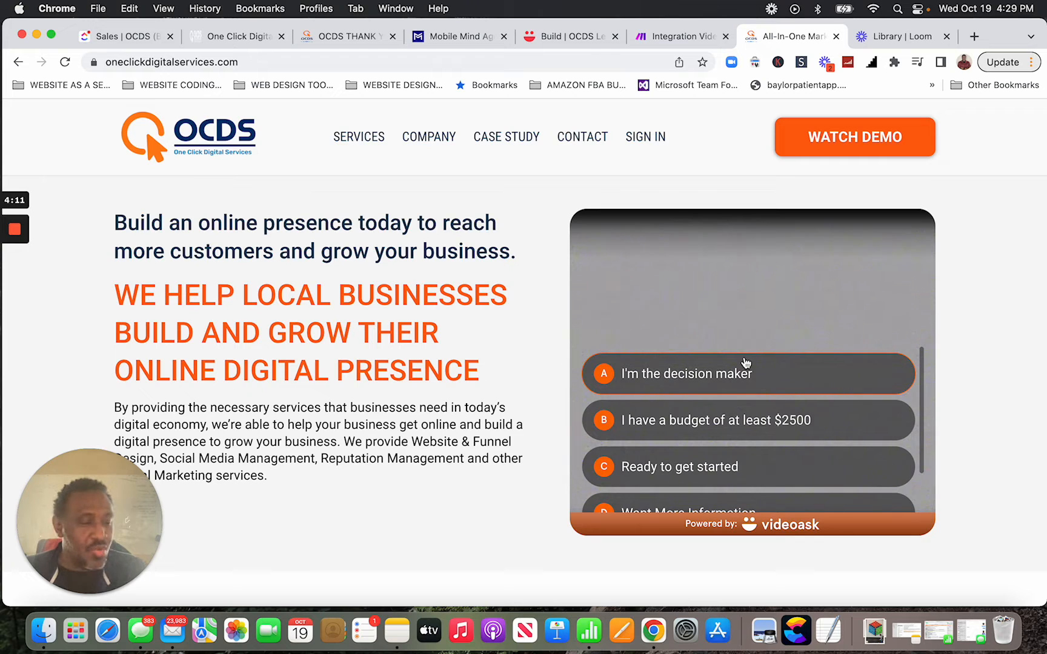
{"action": "scroll", "coordinate": [746, 363], "scroll_direction": "down", "scroll_amount": 2}
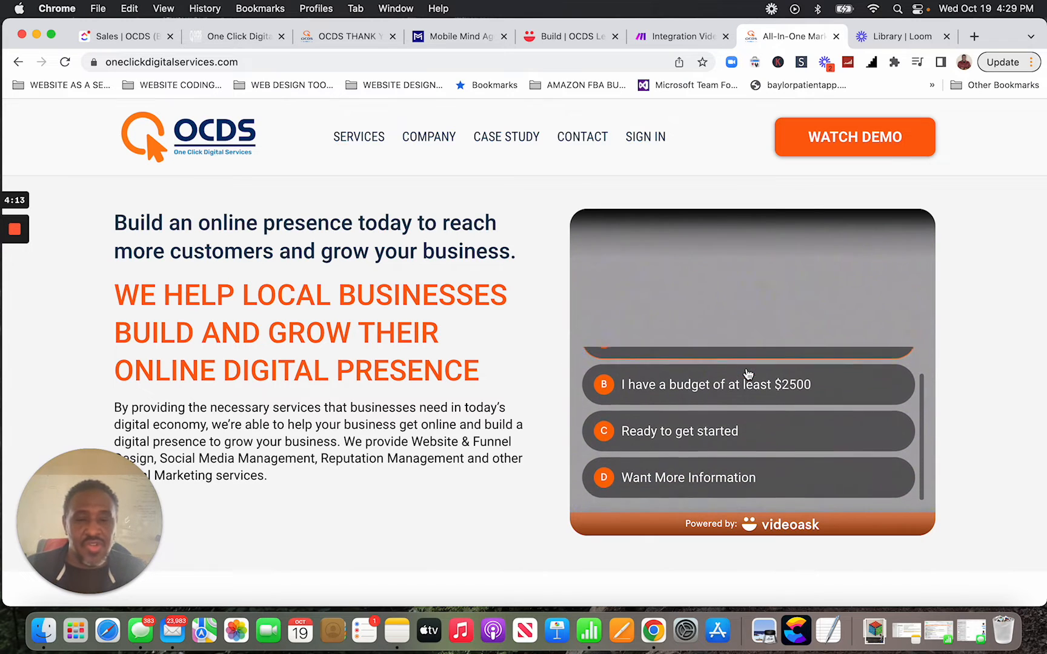
{"action": "scroll", "coordinate": [748, 371], "scroll_direction": "up", "scroll_amount": 2}
{"action": "scroll", "coordinate": [748, 374], "scroll_direction": "up", "scroll_amount": 1}
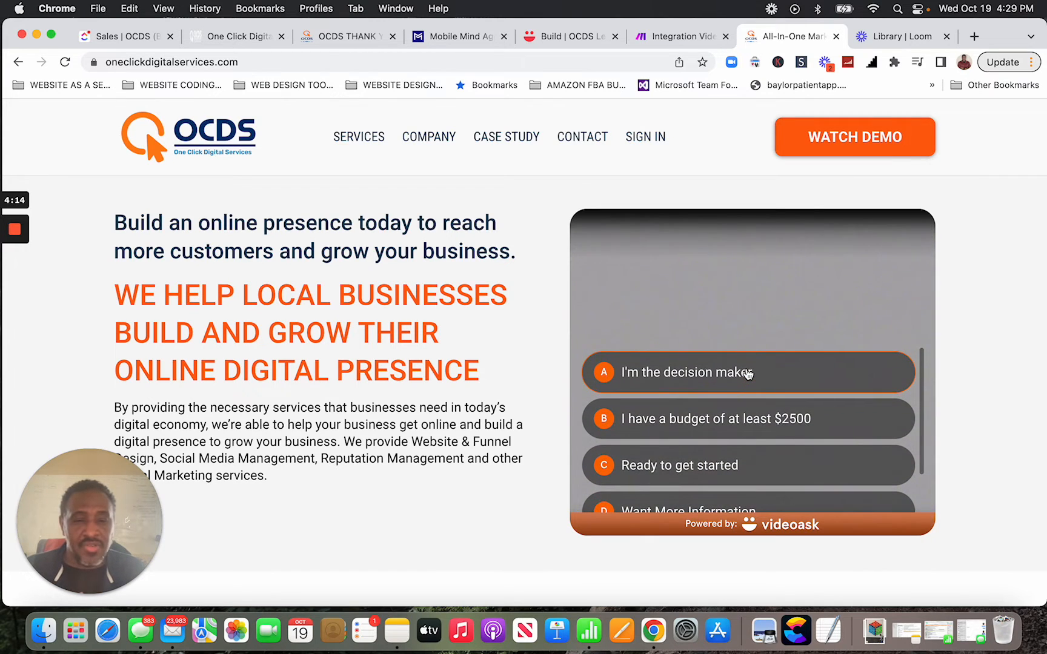
Tick decision maker, $2500 budget and Ready to get started, confirm with OK, and watch the follow-up video.
{"action": "left_click", "coordinate": [779, 378]}
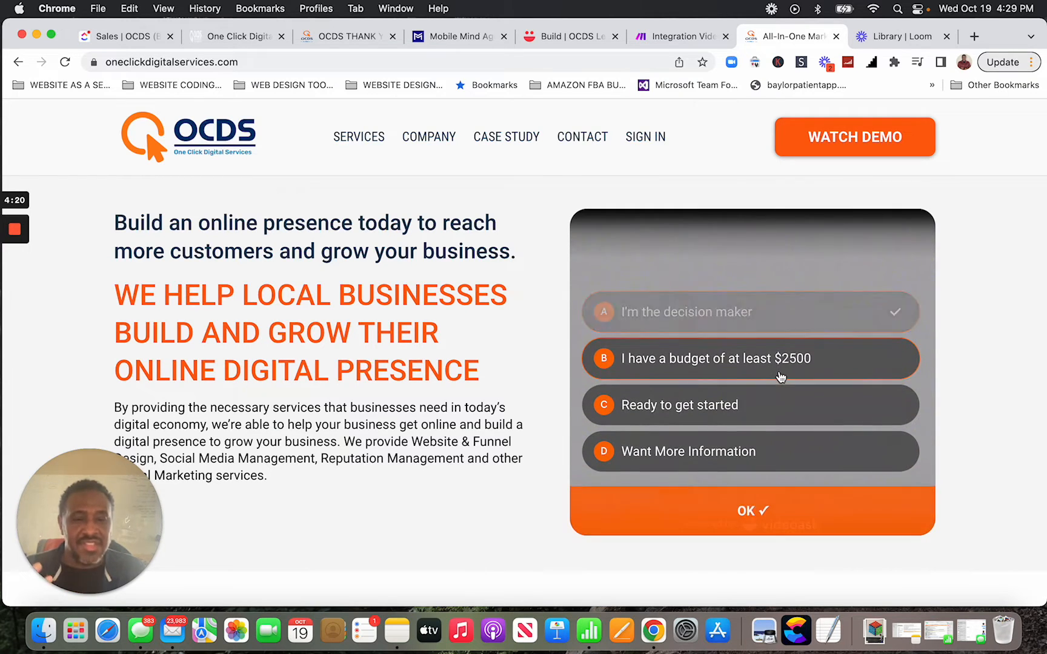
{"action": "left_click", "coordinate": [779, 369]}
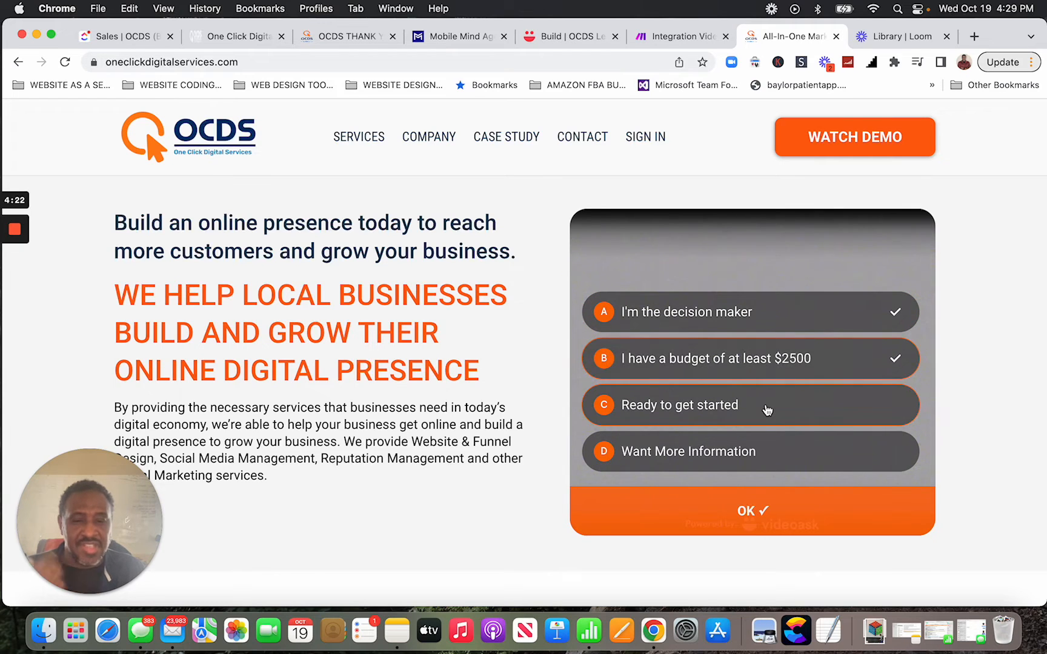
{"action": "left_click", "coordinate": [766, 410]}
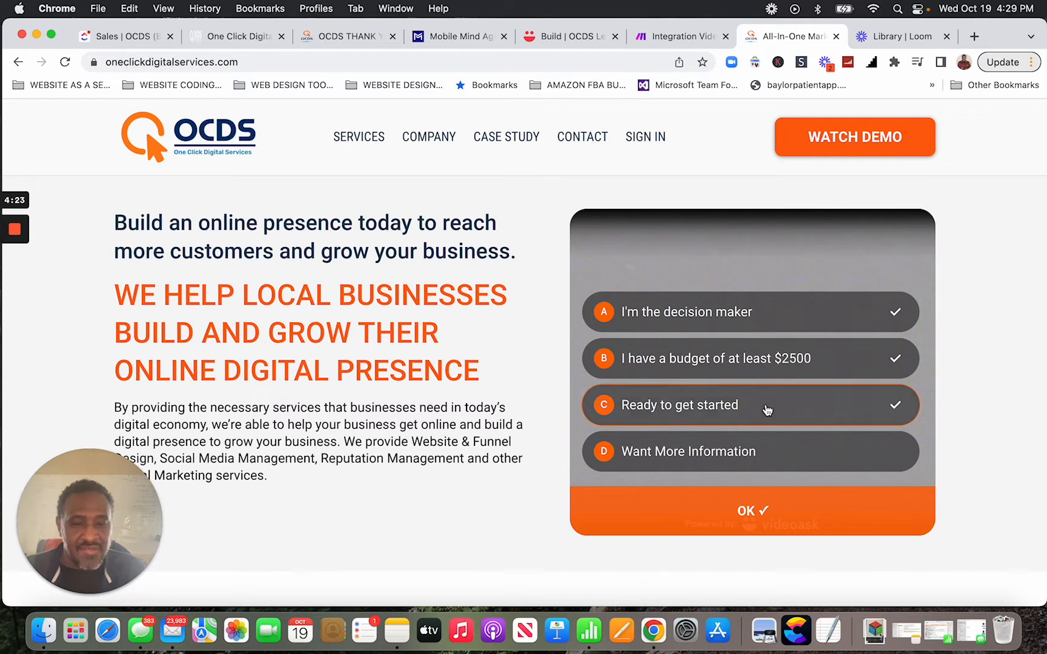
{"action": "left_click", "coordinate": [753, 511]}
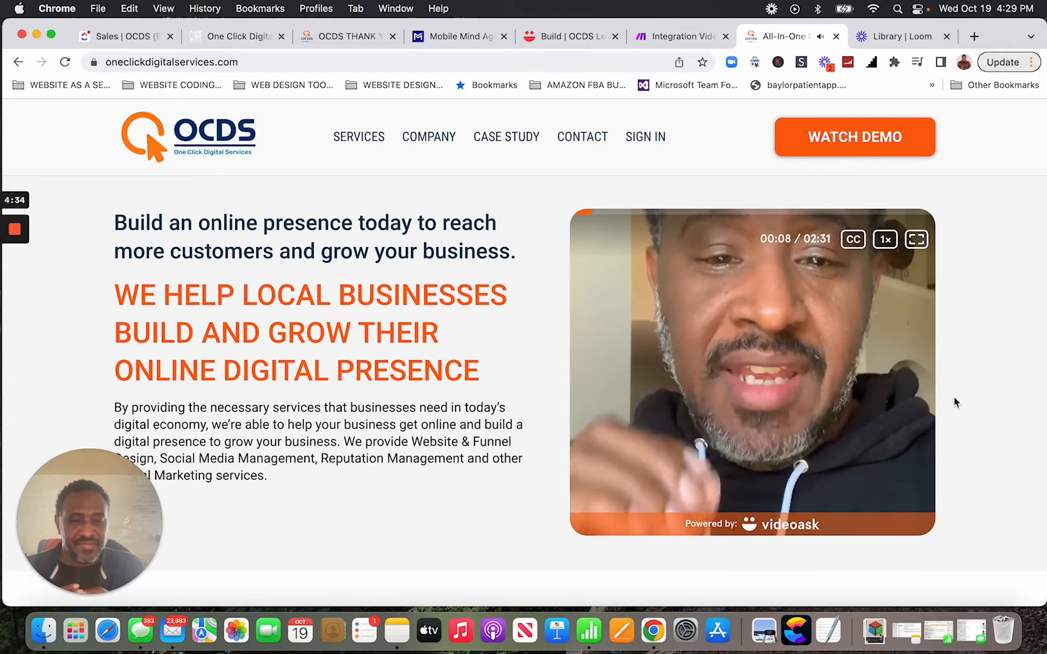
{"action": "mouse_move", "coordinate": [16, 292]}
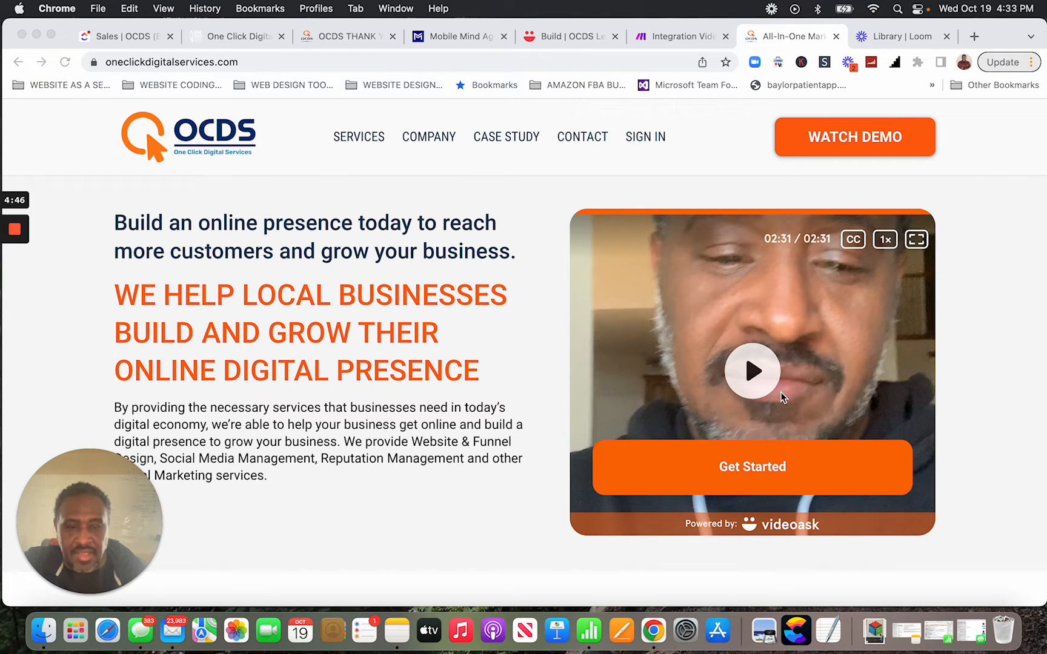
Click Get Started to load the Website & Funnel Design get-started form.
{"action": "left_click", "coordinate": [743, 472]}
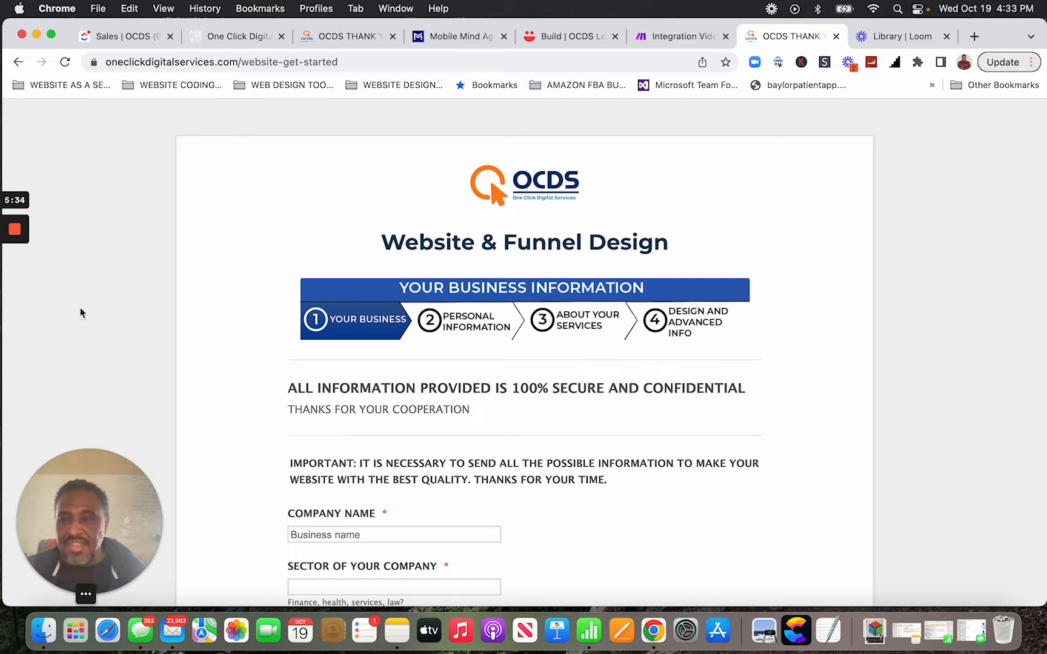
Switch to the HighLevel CRM and open the Opportunities pipeline with the VideoASK leads.
{"action": "left_click", "coordinate": [228, 37]}
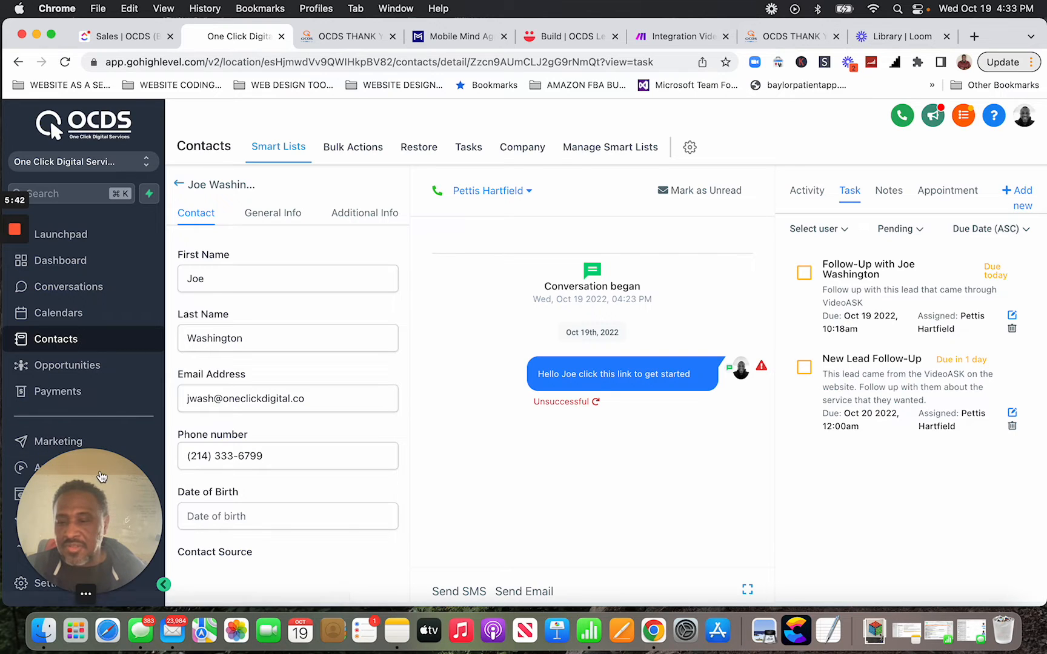
{"action": "left_click_drag", "start_coordinate": [101, 476], "coordinate": [970, 478]}
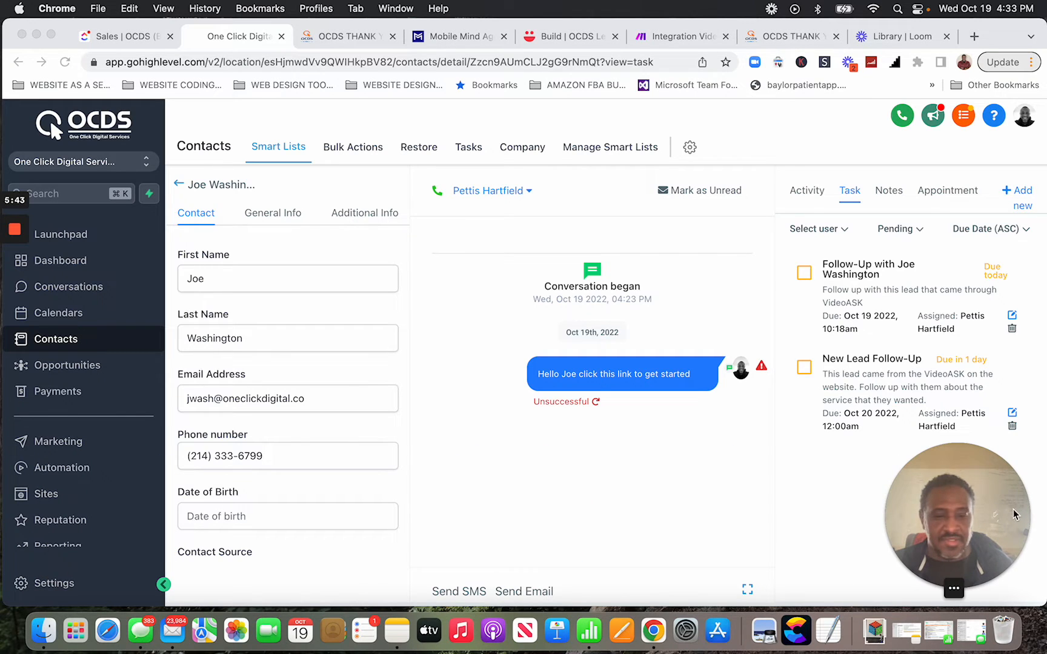
{"action": "left_click", "coordinate": [80, 369]}
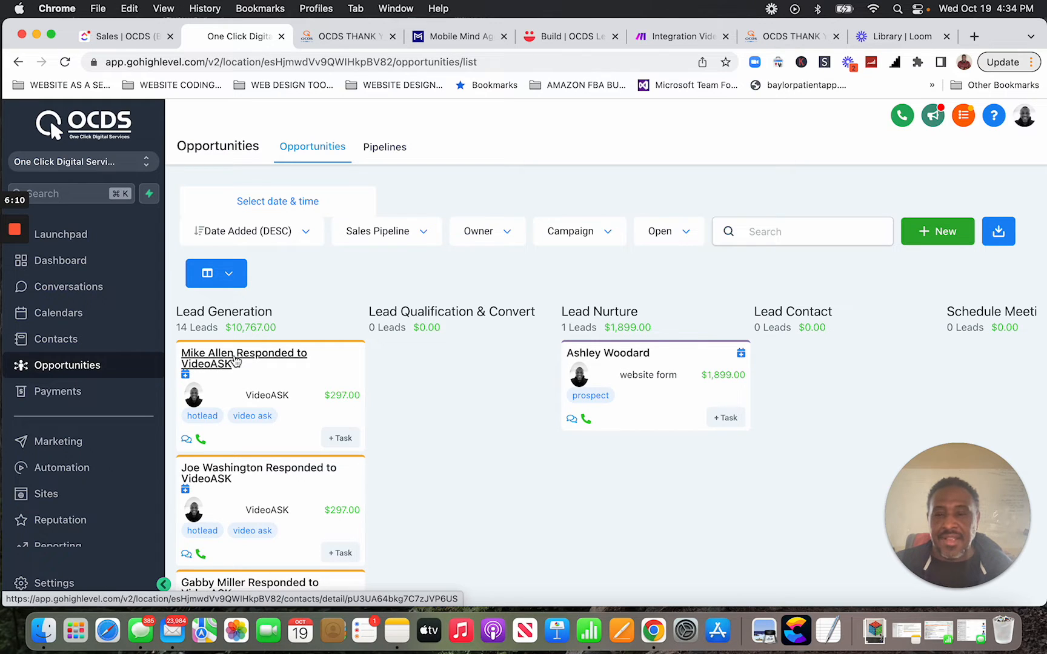
Open the top Lead Generation lead's contact record and show its two pending tasks, due Oct 19 and Oct 20 2022.
{"action": "left_click", "coordinate": [235, 362]}
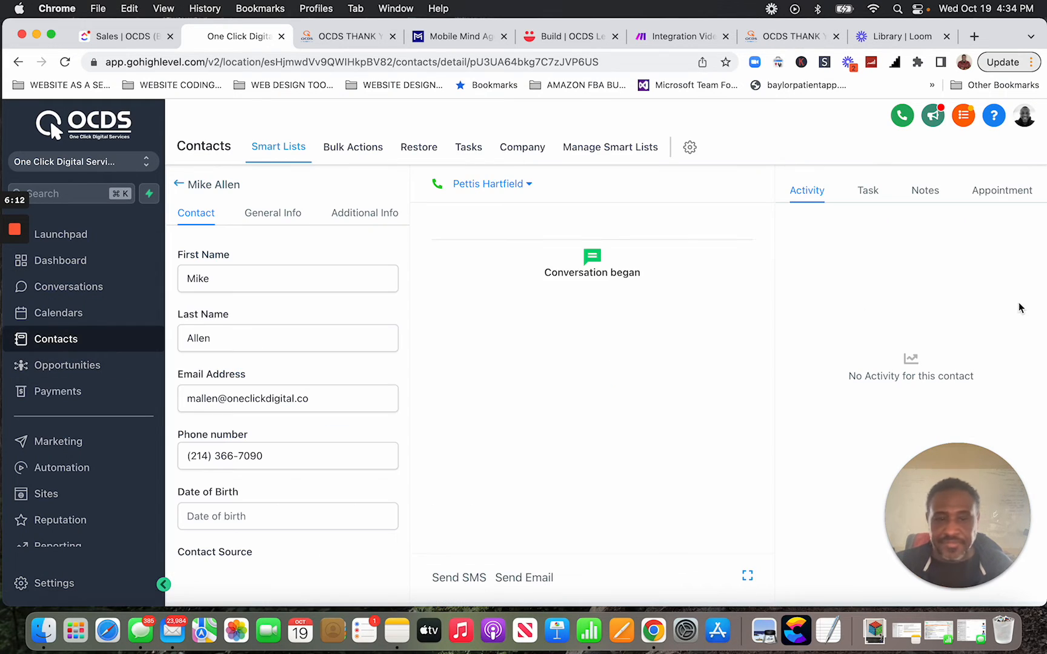
{"action": "left_click", "coordinate": [868, 195]}
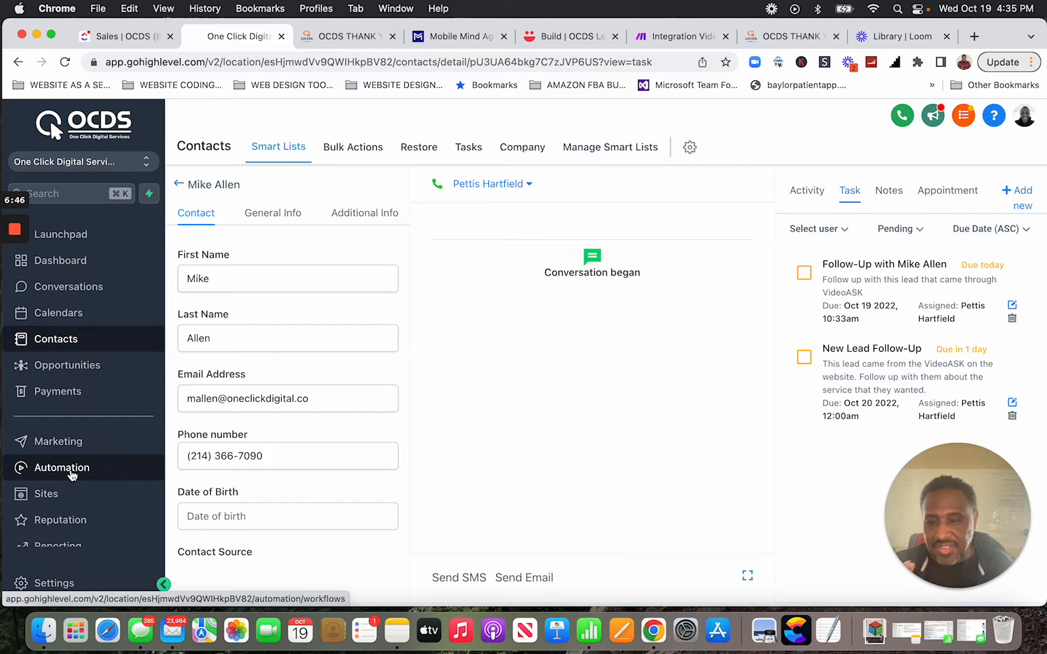
Go to Automation workflows and open the VideoASK Lead Generation folder.
{"action": "left_click", "coordinate": [72, 474]}
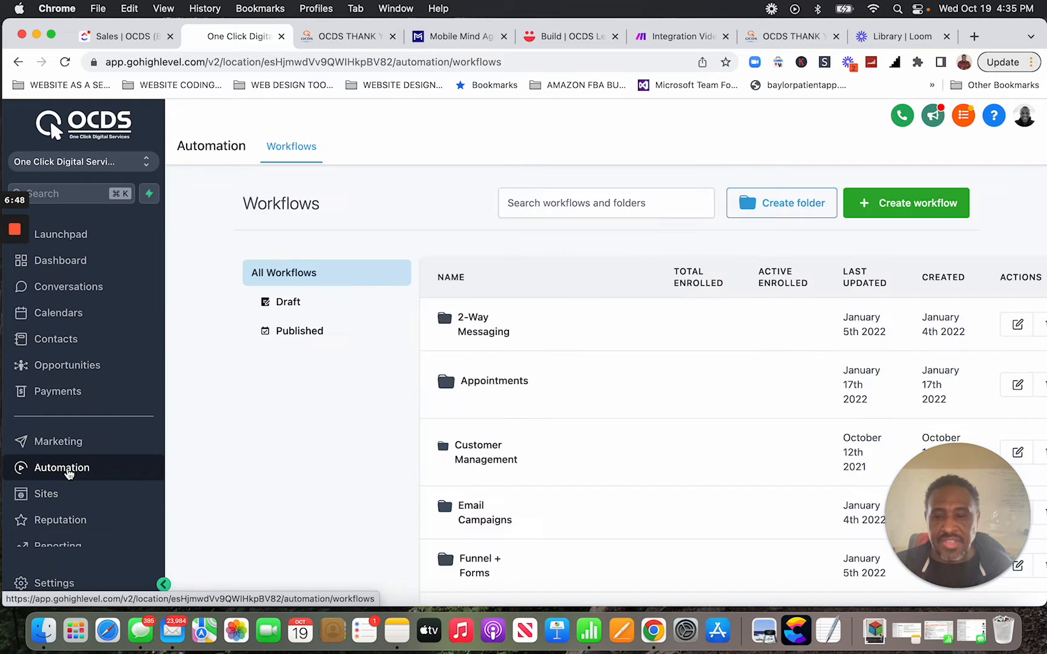
{"action": "mouse_move", "coordinate": [588, 388]}
{"action": "scroll", "coordinate": [585, 392], "scroll_direction": "down", "scroll_amount": 5}
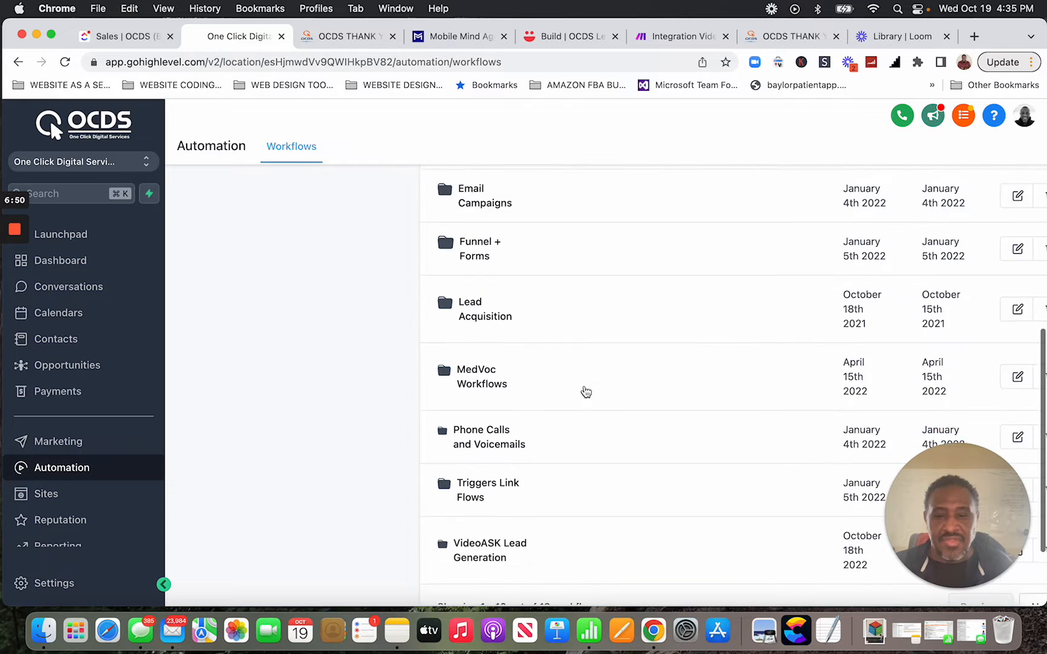
{"action": "scroll", "coordinate": [520, 339], "scroll_direction": "down", "scroll_amount": 1}
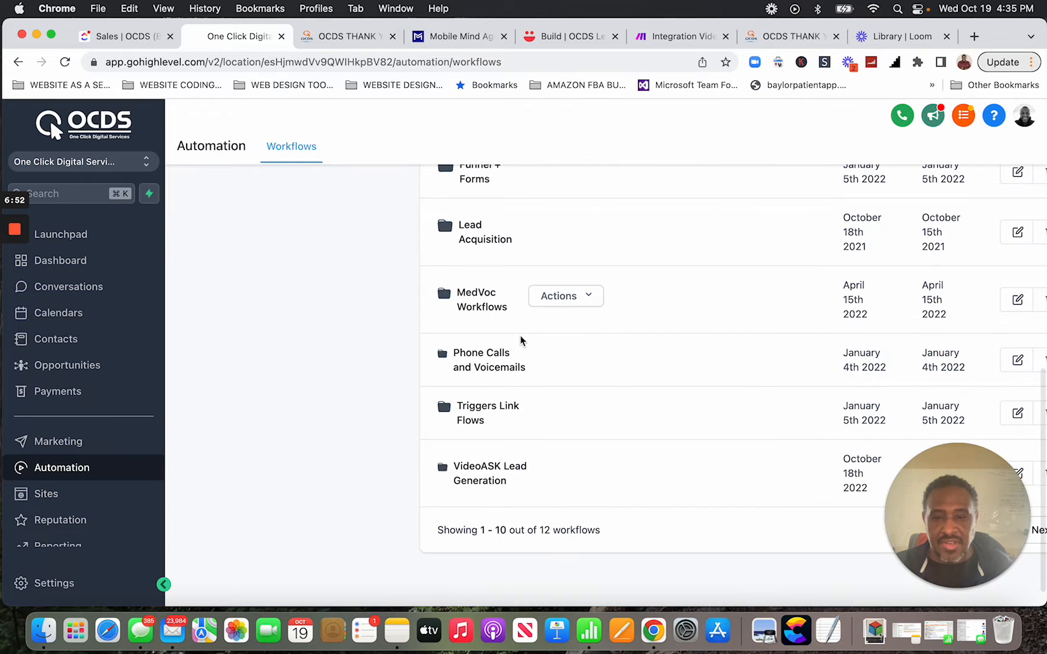
{"action": "left_click", "coordinate": [475, 476]}
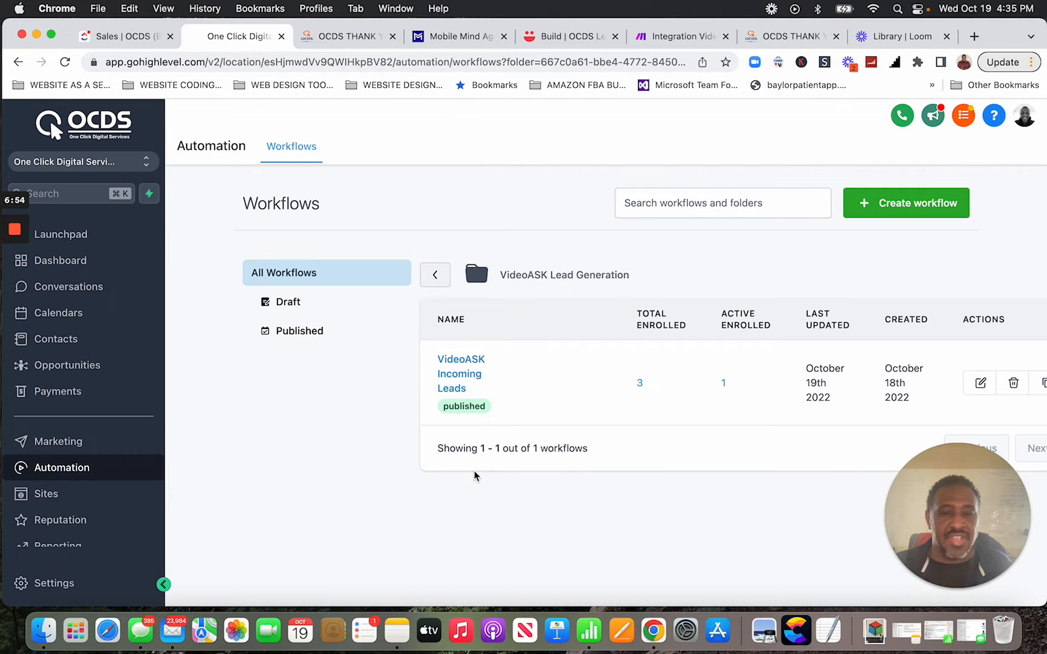
Open the VideoASK Incoming Leads workflow and check its Contact Created / Has Tag video ask trigger.
{"action": "left_click", "coordinate": [459, 373]}
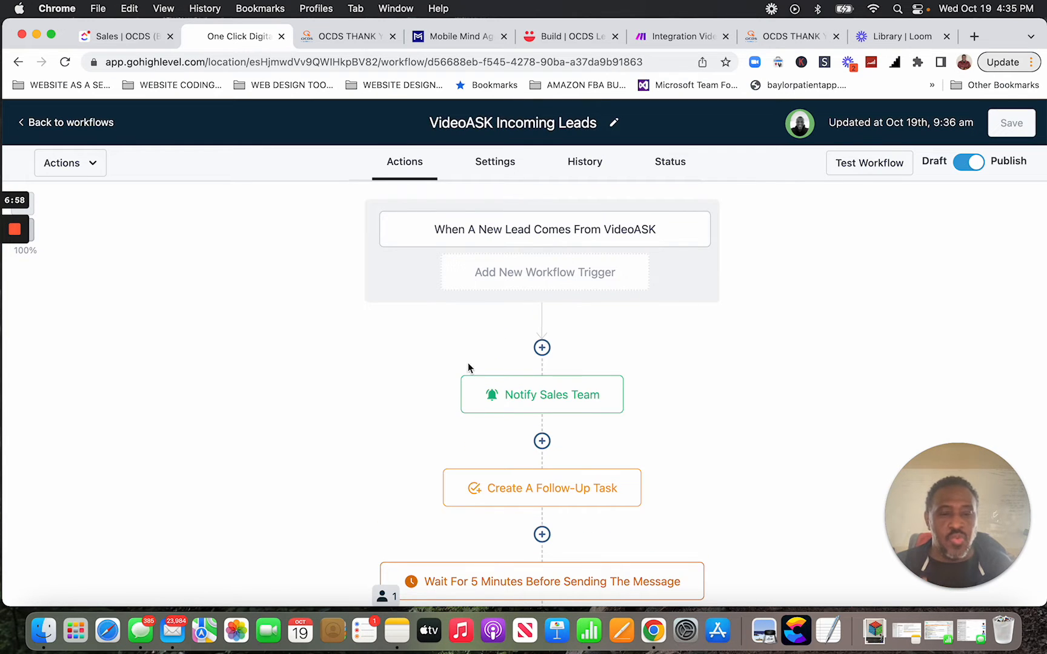
{"action": "left_click", "coordinate": [630, 236]}
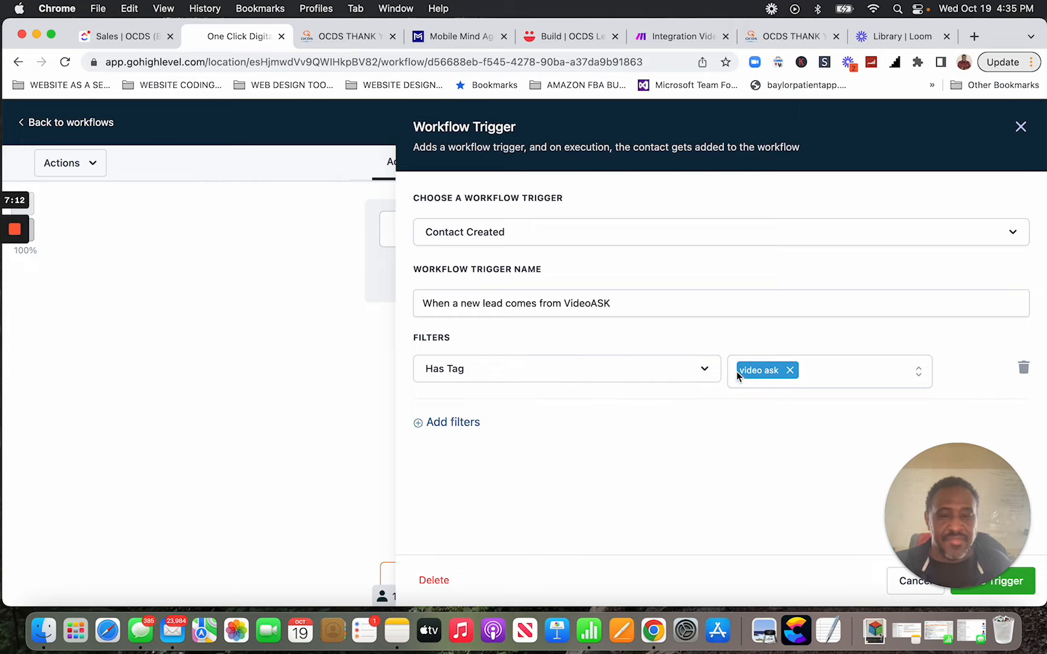
{"action": "left_click", "coordinate": [1021, 127]}
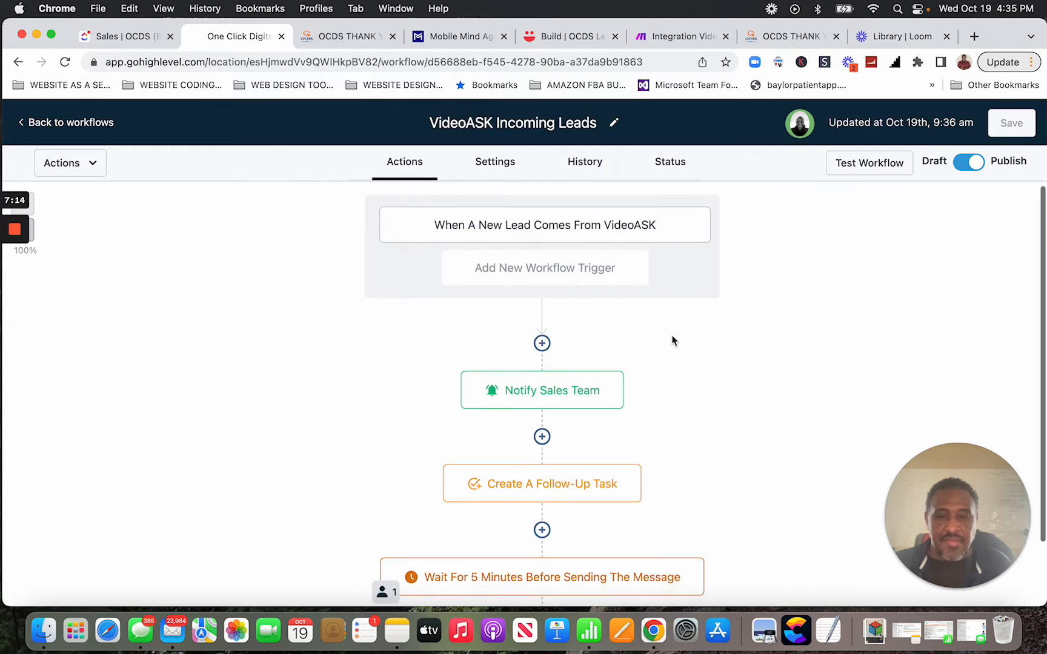
Scroll through the workflow steps and inspect the 5-minute wait step's options.
{"action": "scroll", "coordinate": [672, 341], "scroll_direction": "down", "scroll_amount": 3}
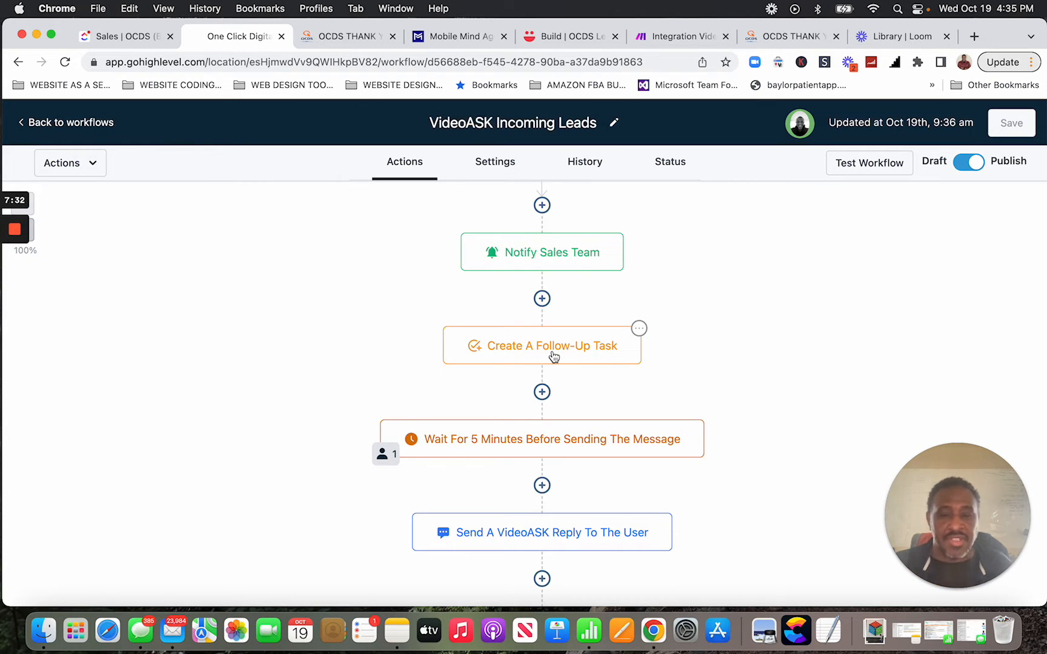
{"action": "scroll", "coordinate": [553, 356], "scroll_direction": "down", "scroll_amount": 3}
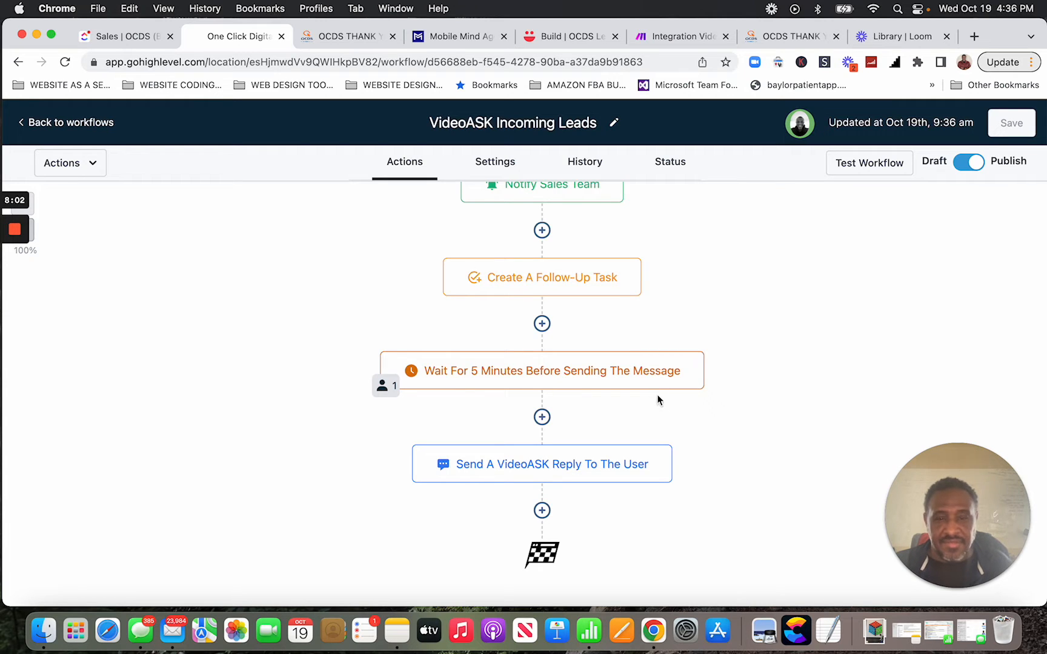
{"action": "left_click", "coordinate": [702, 356]}
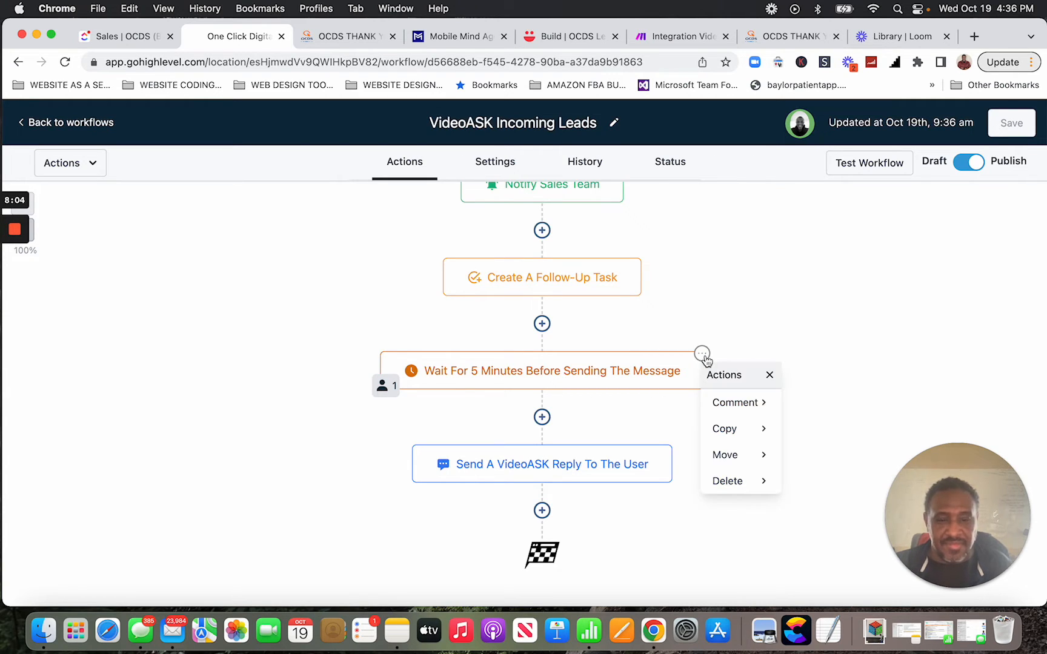
{"action": "left_click", "coordinate": [657, 449]}
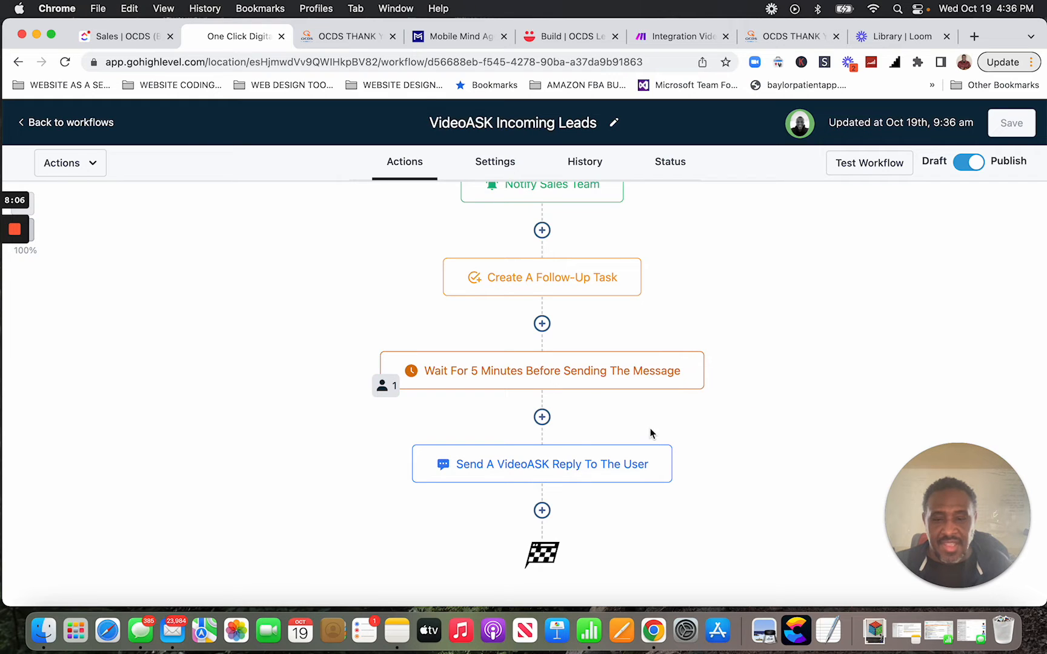
{"action": "mouse_move", "coordinate": [515, 474]}
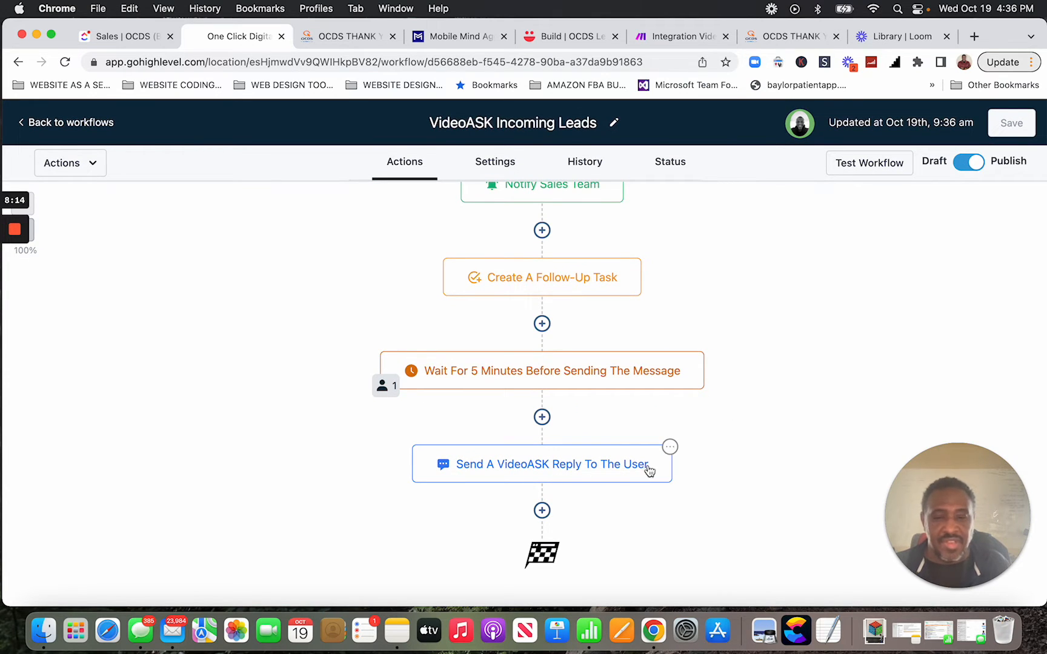
Check the VideoASK reply step's options, then go back to the workflows list.
{"action": "scroll", "coordinate": [626, 461], "scroll_direction": "up", "scroll_amount": 4}
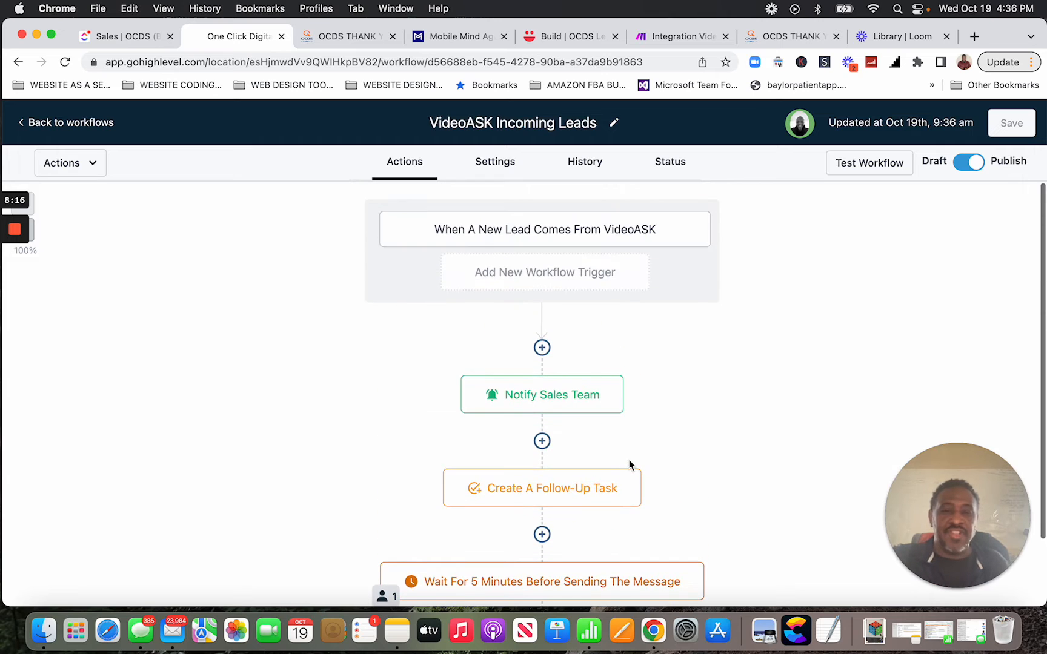
{"action": "scroll", "coordinate": [629, 460], "scroll_direction": "down", "scroll_amount": 4}
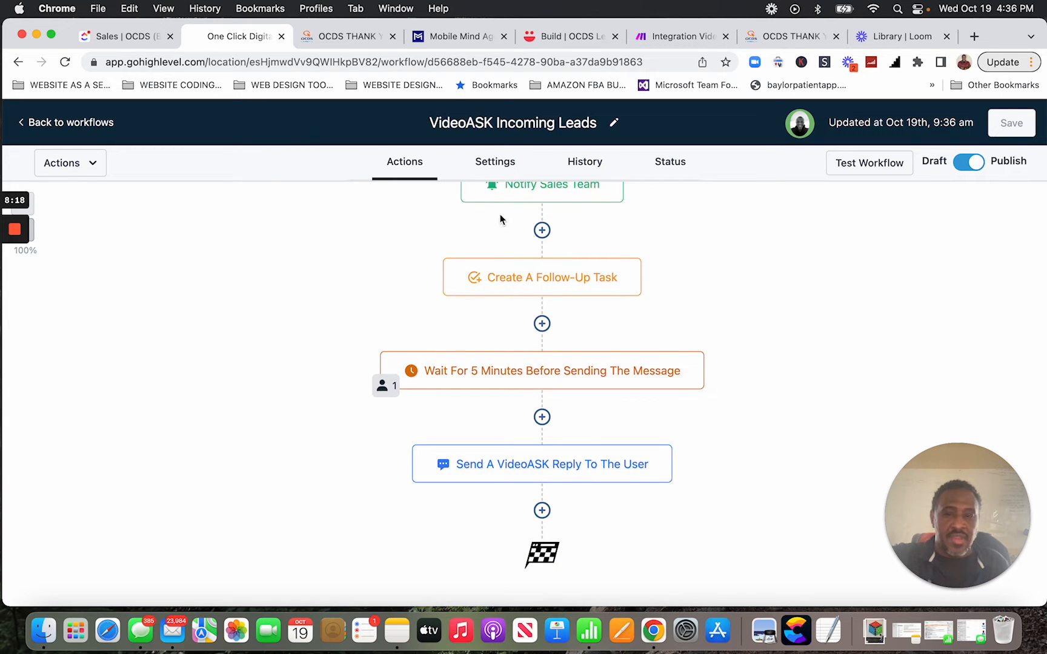
{"action": "mouse_move", "coordinate": [624, 469]}
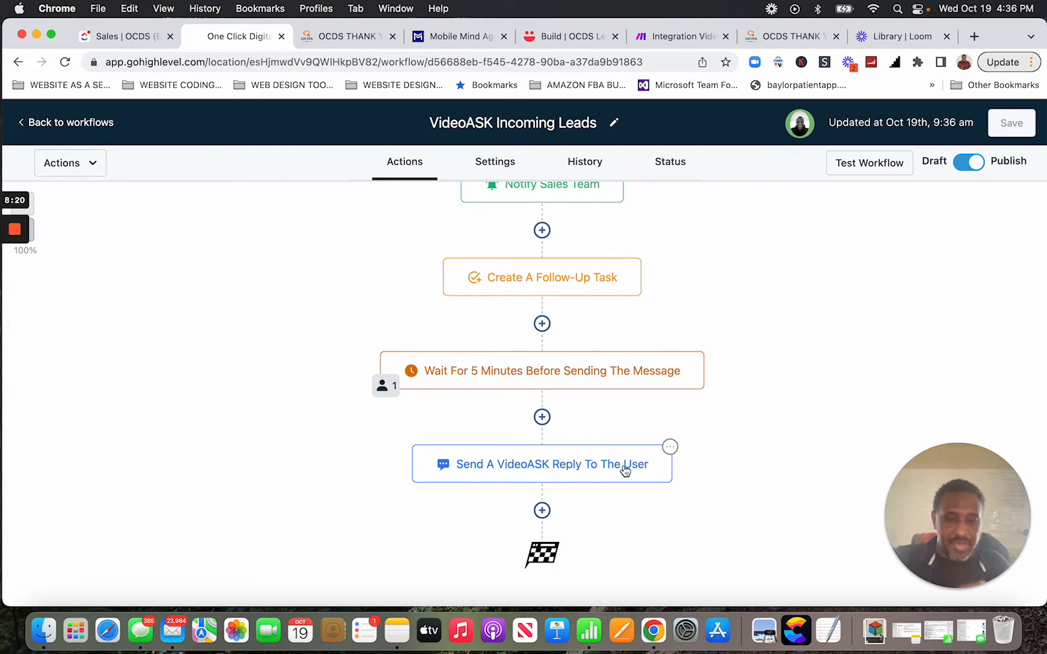
{"action": "left_click", "coordinate": [670, 448]}
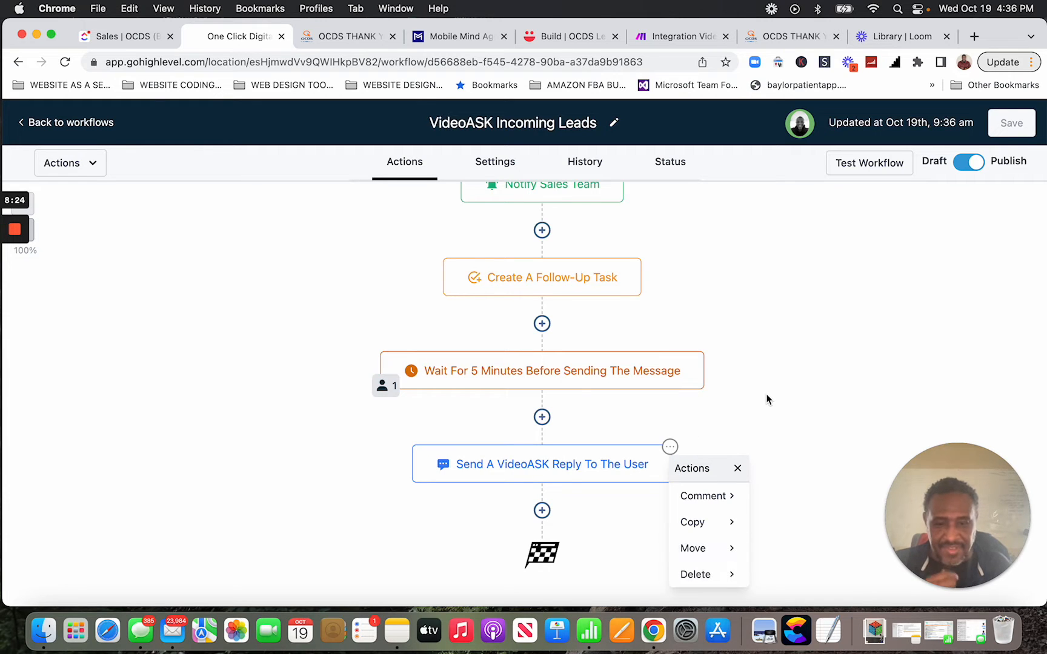
{"action": "scroll", "coordinate": [739, 364], "scroll_direction": "up", "scroll_amount": 4}
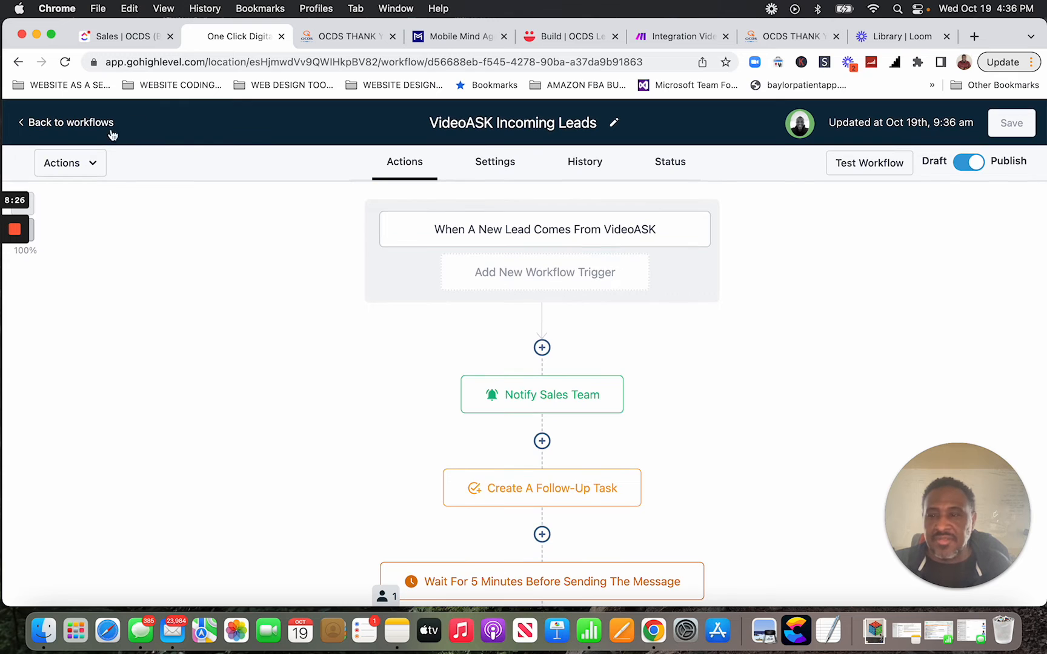
{"action": "left_click", "coordinate": [54, 124]}
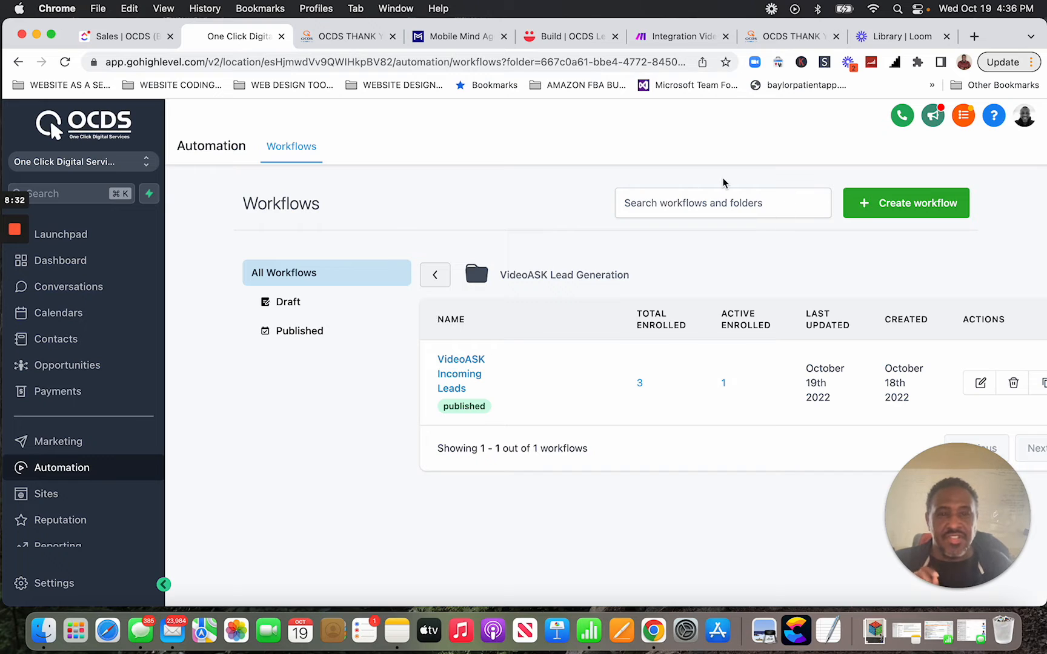
Bring up the ClickUp Sales board and scroll its nine To Do tasks, each with 0/3 checklist items.
{"action": "left_click", "coordinate": [115, 37]}
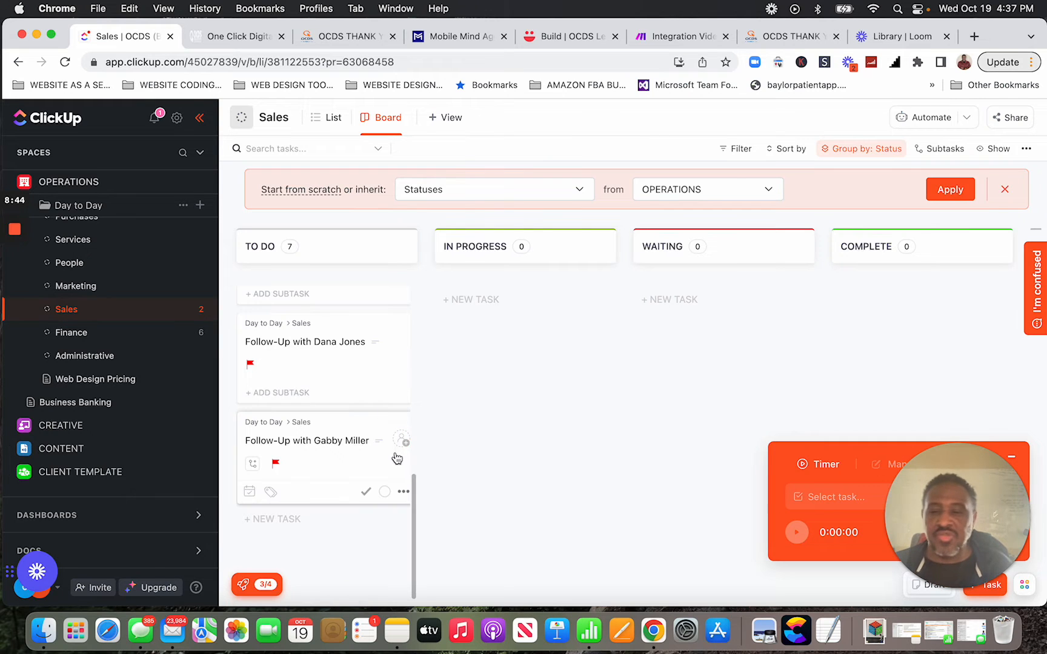
{"action": "scroll", "coordinate": [290, 447], "scroll_direction": "up", "scroll_amount": 1}
{"action": "scroll", "coordinate": [290, 447], "scroll_direction": "up", "scroll_amount": 5}
{"action": "left_click", "coordinate": [73, 335]}
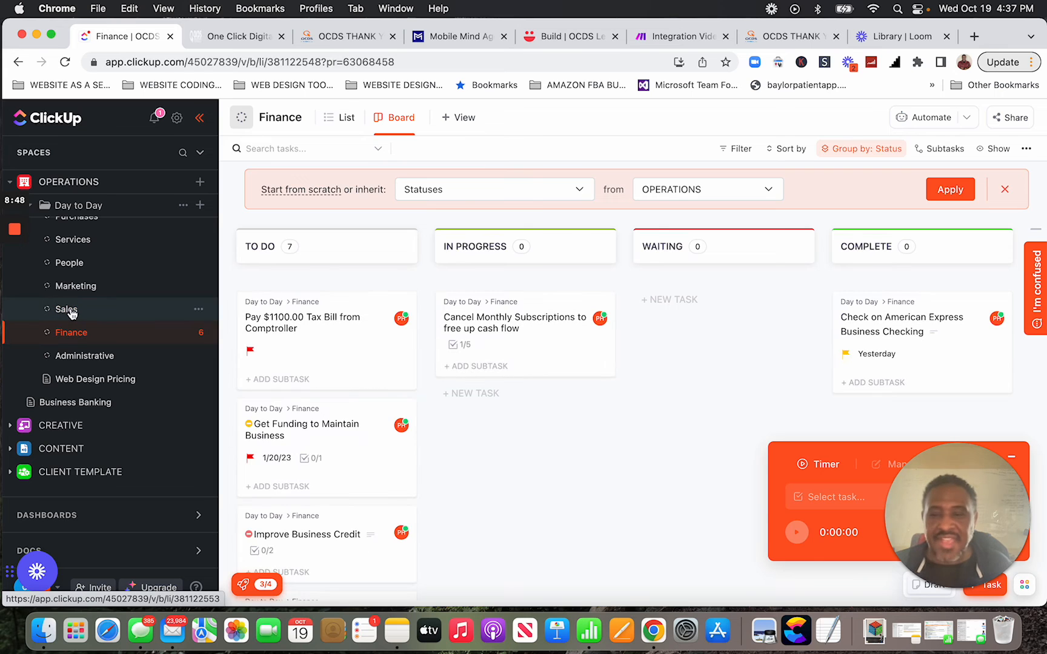
{"action": "left_click", "coordinate": [68, 310]}
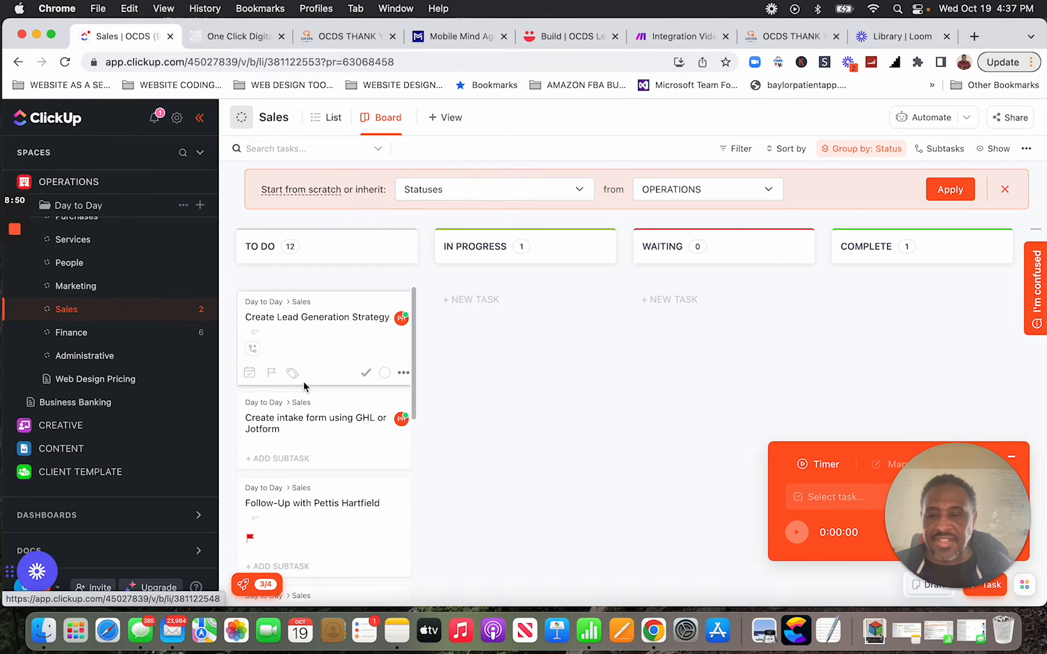
{"action": "scroll", "coordinate": [304, 386], "scroll_direction": "down", "scroll_amount": 10}
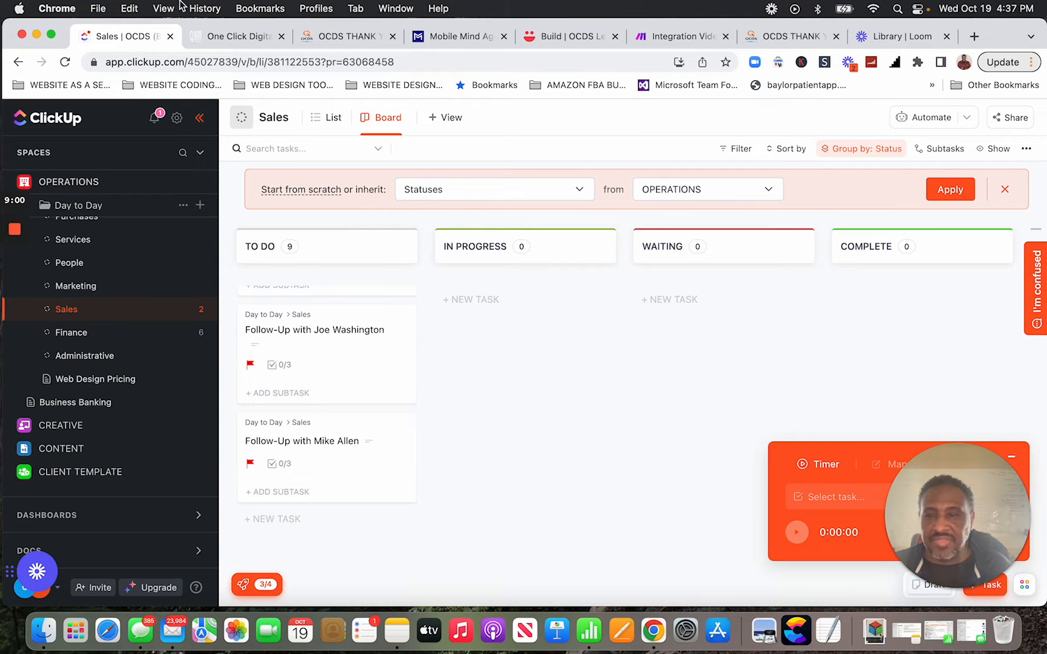
Glance at the HighLevel opportunities pipeline, then return to the ClickUp Sales board.
{"action": "left_click", "coordinate": [229, 36]}
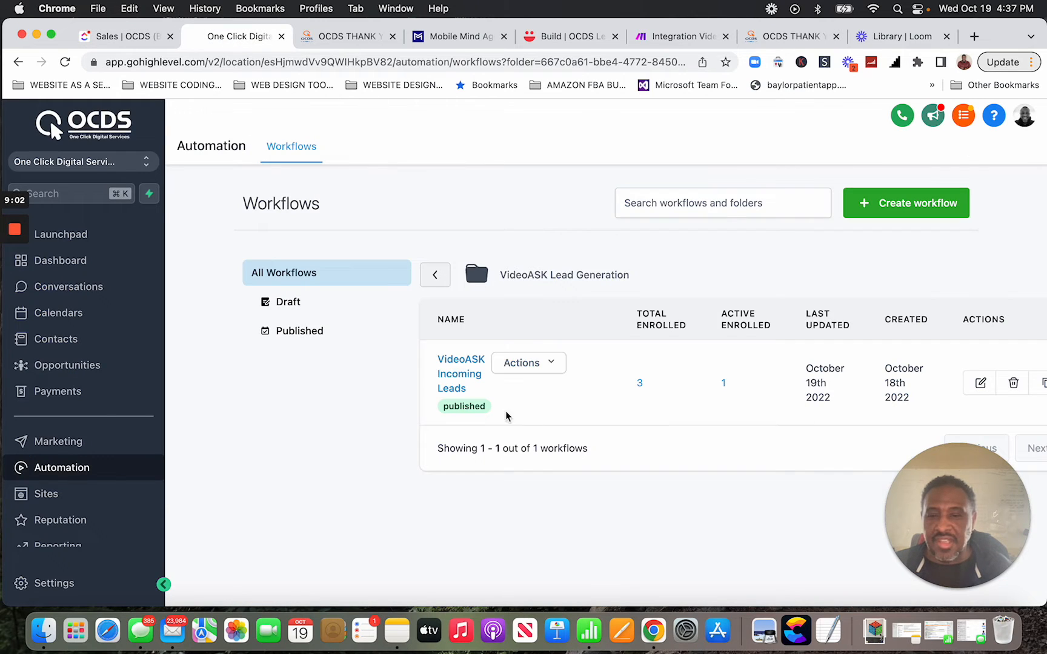
{"action": "left_click", "coordinate": [91, 367]}
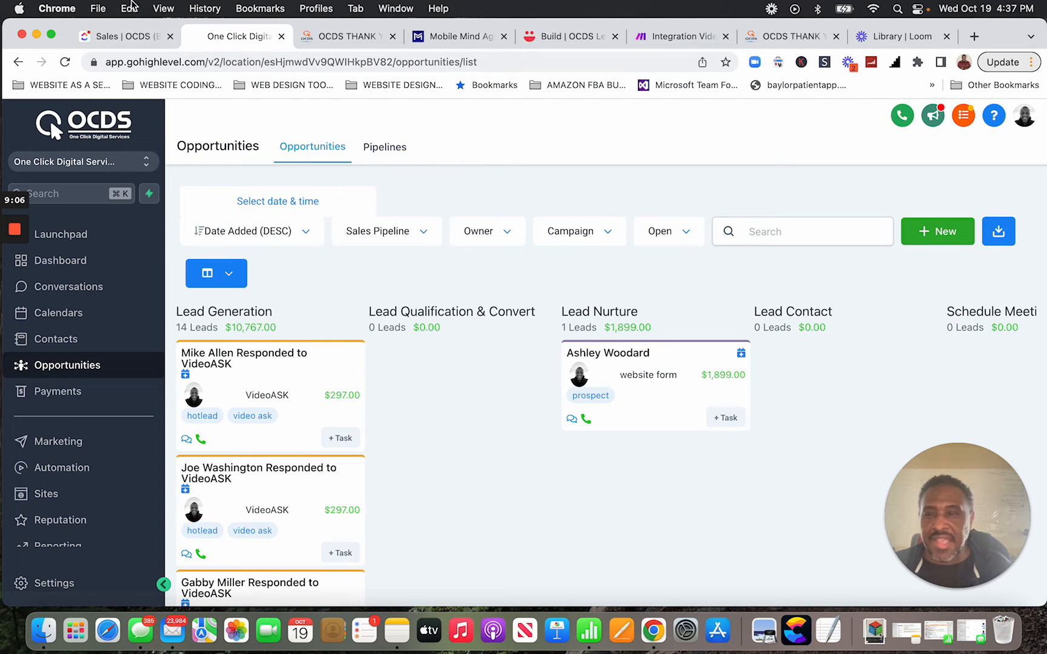
{"action": "left_click", "coordinate": [134, 38]}
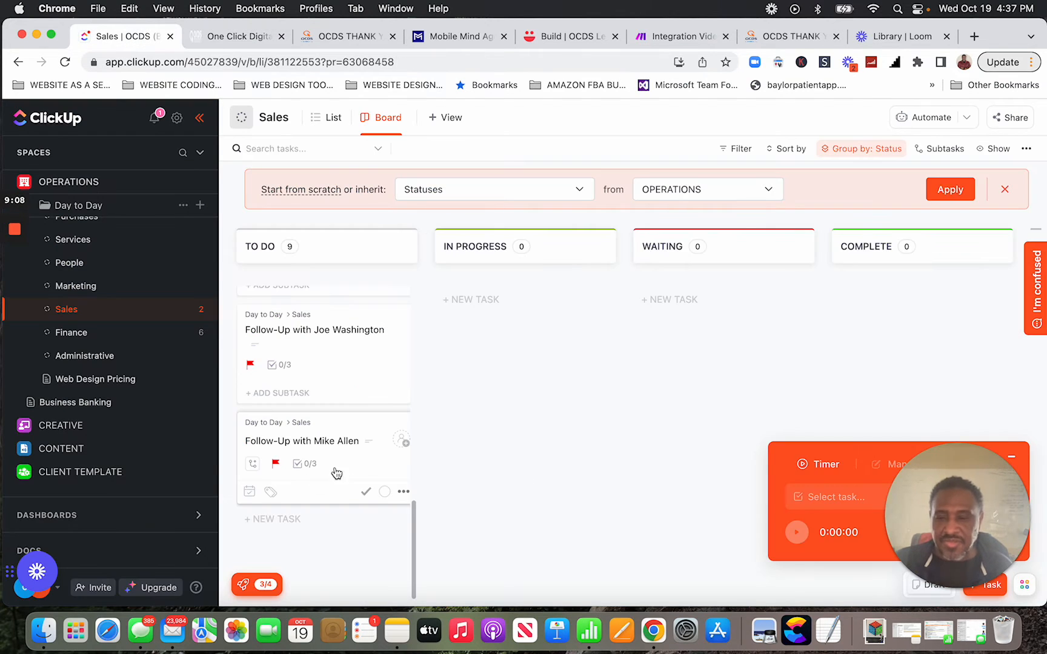
{"action": "left_click", "coordinate": [309, 441]}
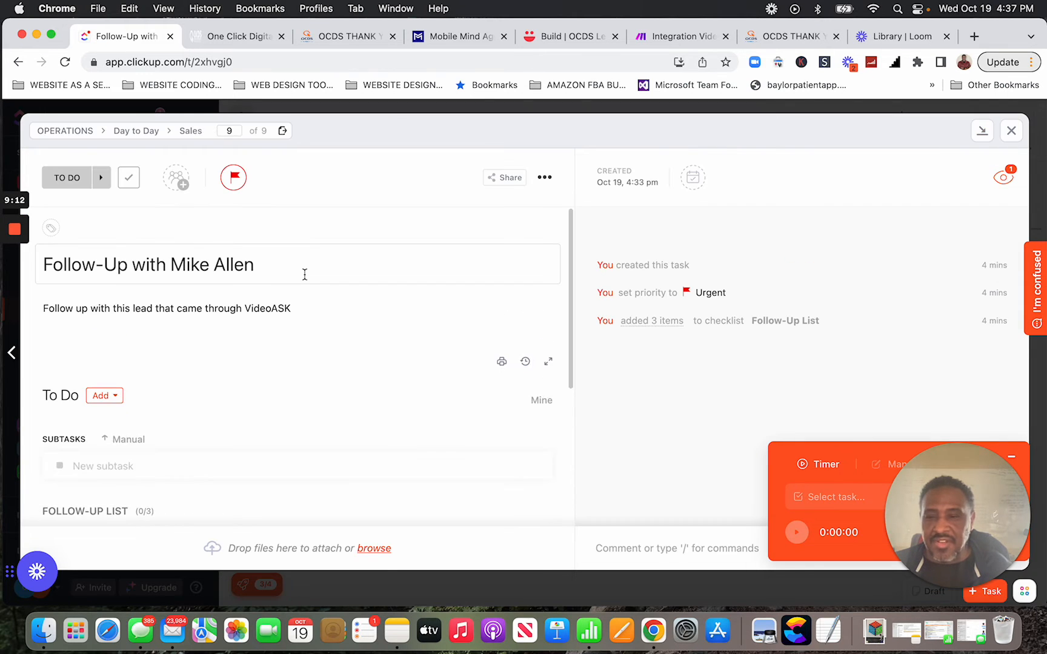
{"action": "scroll", "coordinate": [324, 297], "scroll_direction": "down", "scroll_amount": 5}
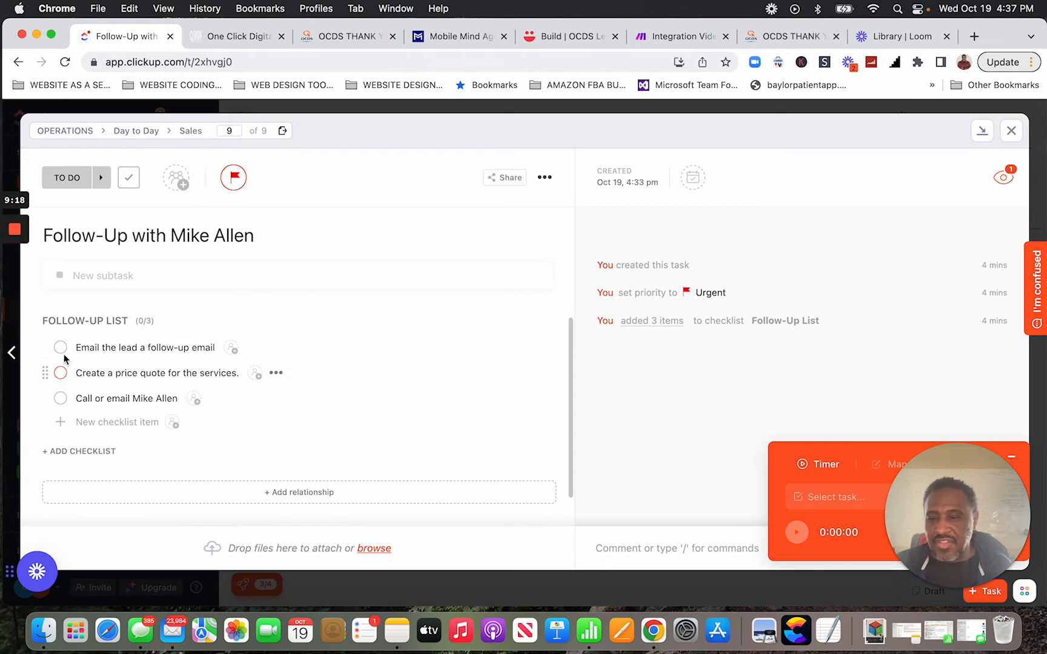
{"action": "scroll", "coordinate": [66, 351], "scroll_direction": "up", "scroll_amount": 3}
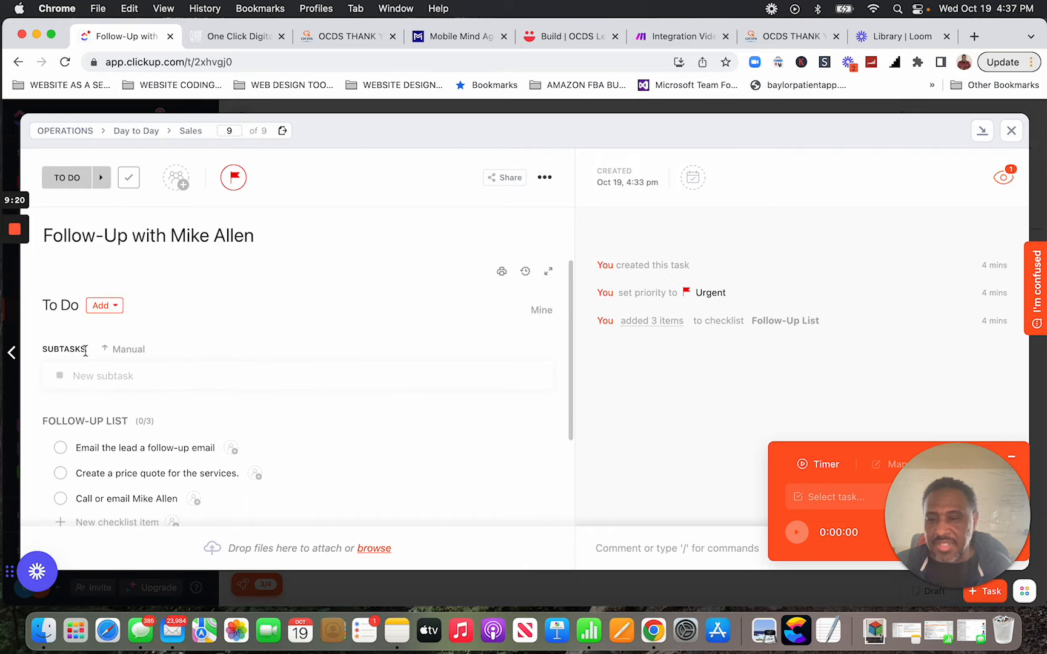
{"action": "scroll", "coordinate": [85, 351], "scroll_direction": "down", "scroll_amount": 4}
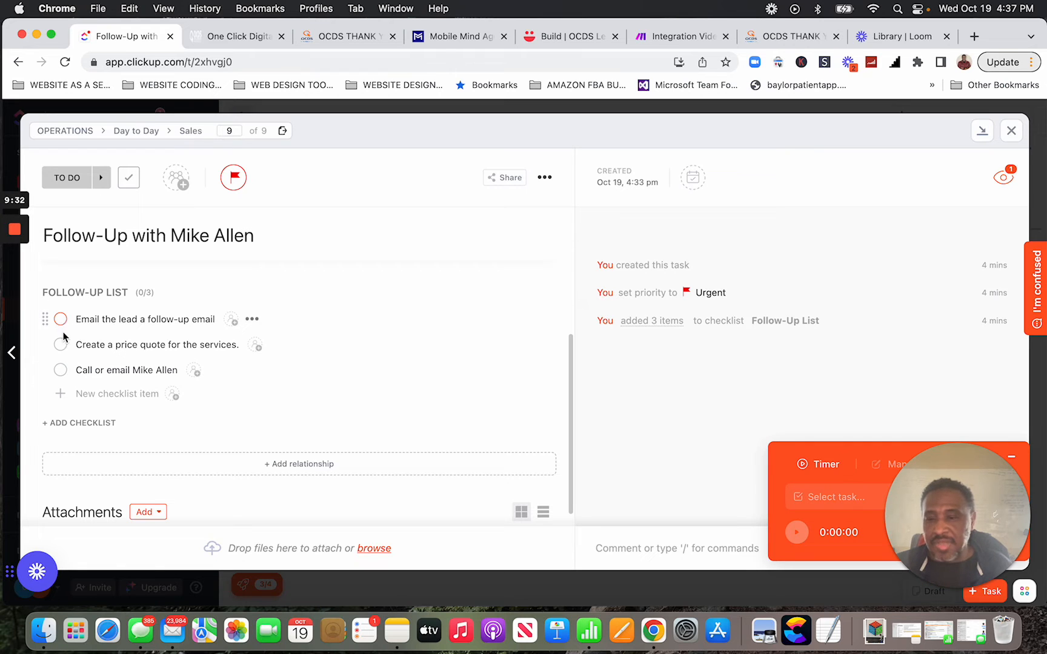
{"action": "scroll", "coordinate": [61, 350], "scroll_direction": "down", "scroll_amount": 1}
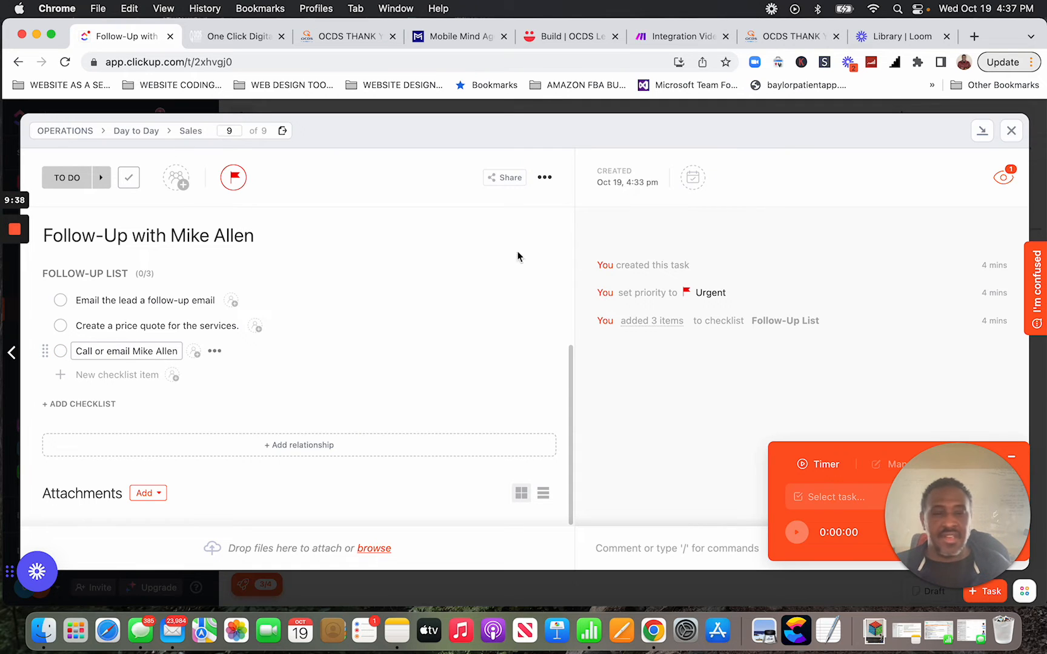
{"action": "left_click", "coordinate": [1010, 131]}
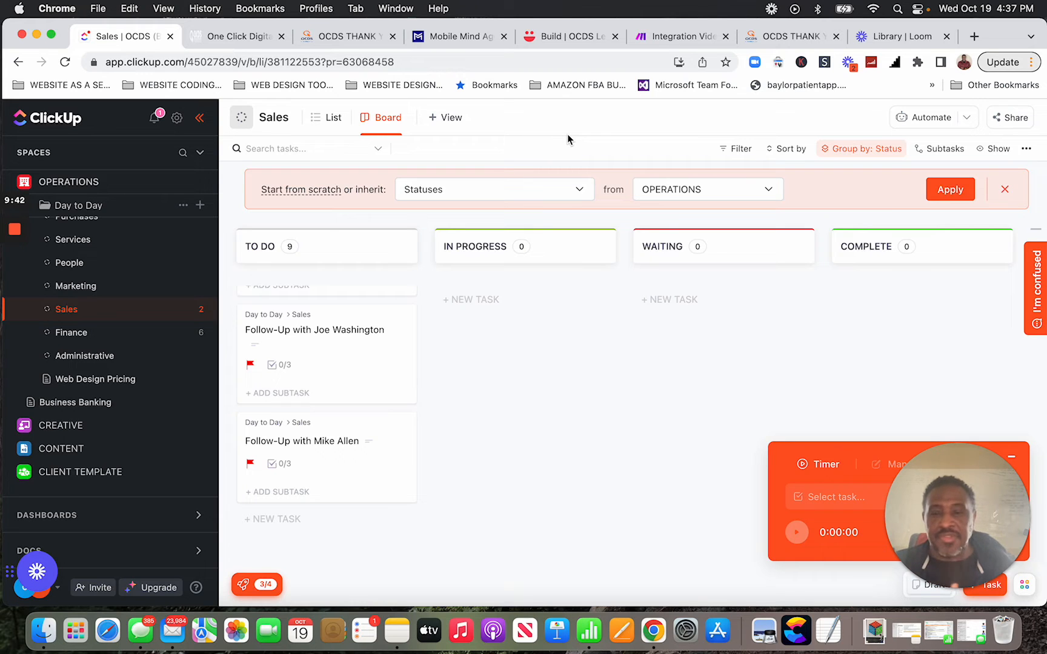
Close the OCDS THANK YOU page and switch to the Integration VideoAsk scenario in Make.
{"action": "left_click", "coordinate": [353, 41]}
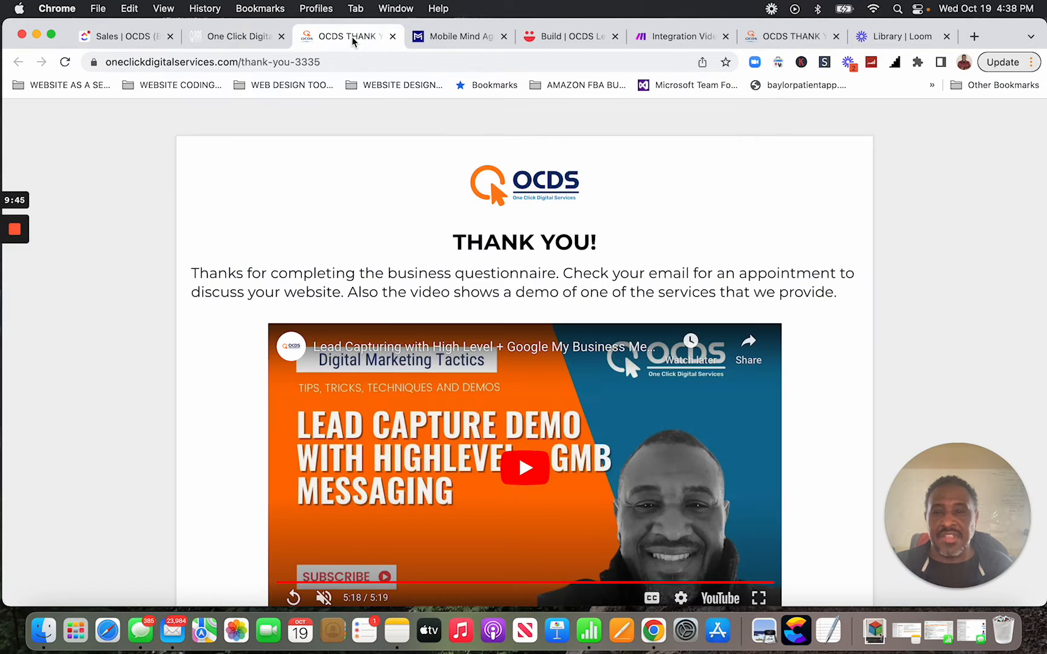
{"action": "left_click", "coordinate": [393, 37]}
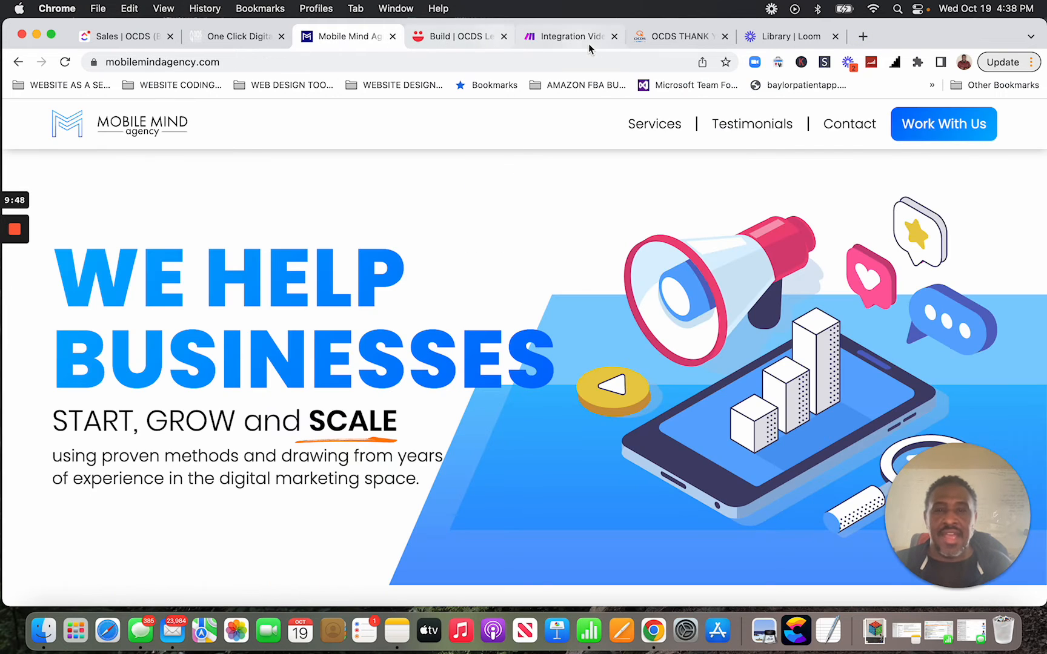
{"action": "left_click", "coordinate": [586, 41]}
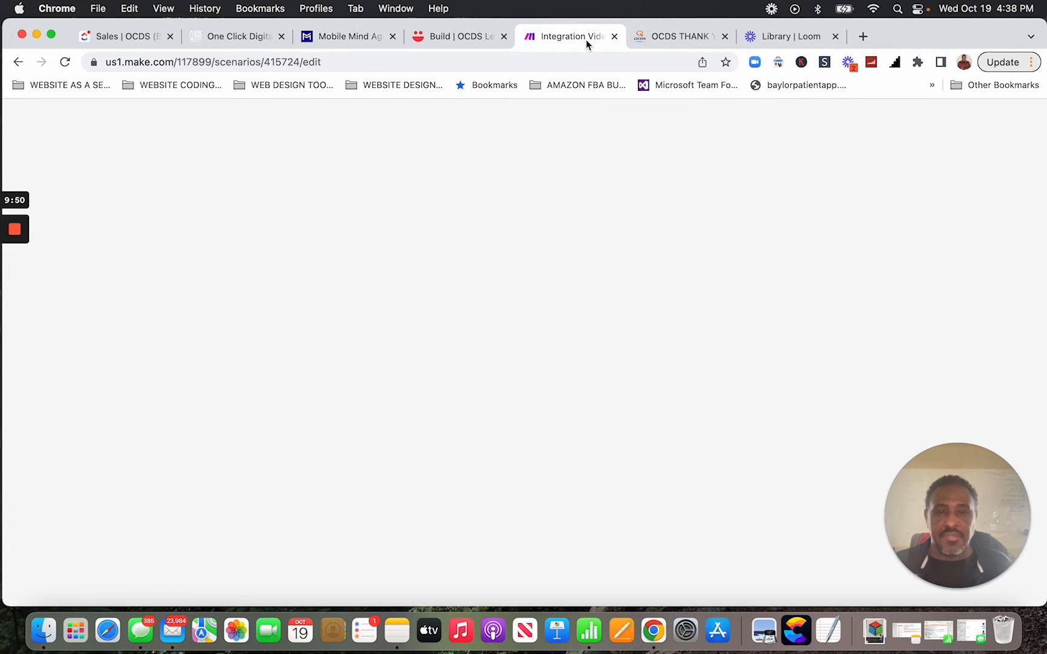
Reposition the scenario canvas and bring up the VideoAsk trigger's webhook settings.
{"action": "scroll", "coordinate": [940, 312], "scroll_direction": "down", "scroll_amount": 3}
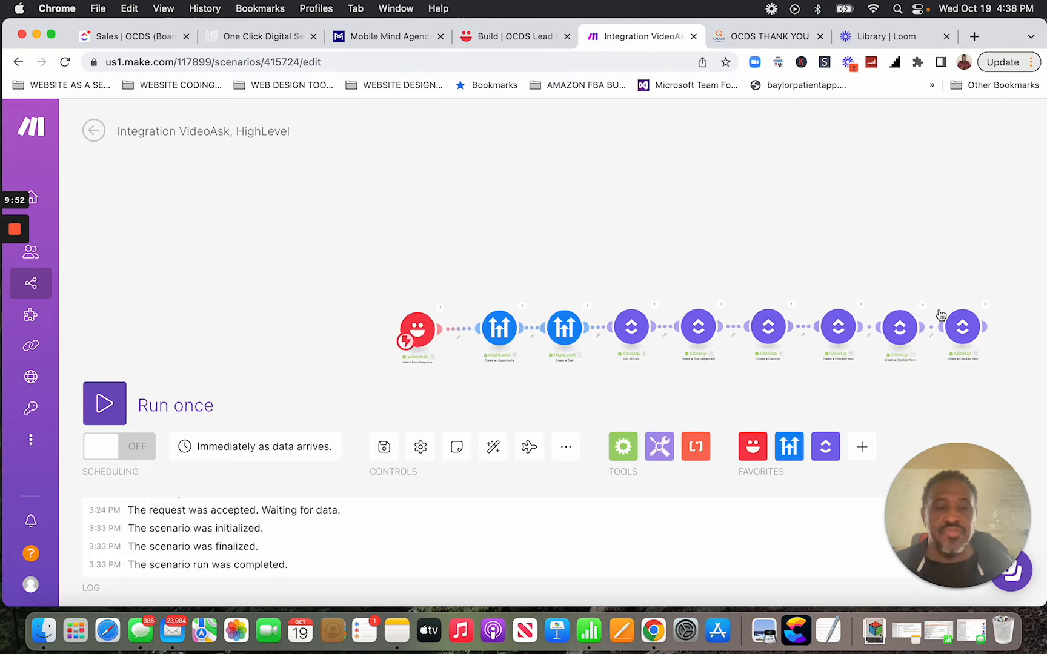
{"action": "scroll", "coordinate": [939, 313], "scroll_direction": "up", "scroll_amount": 3}
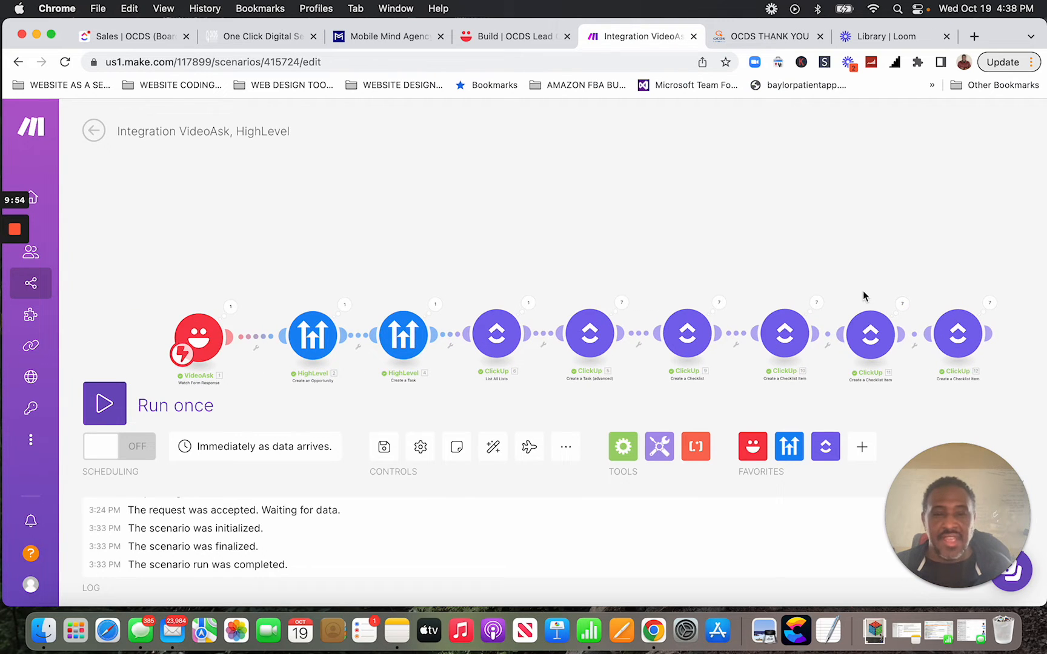
{"action": "left_click_drag", "start_coordinate": [731, 245], "coordinate": [716, 175]}
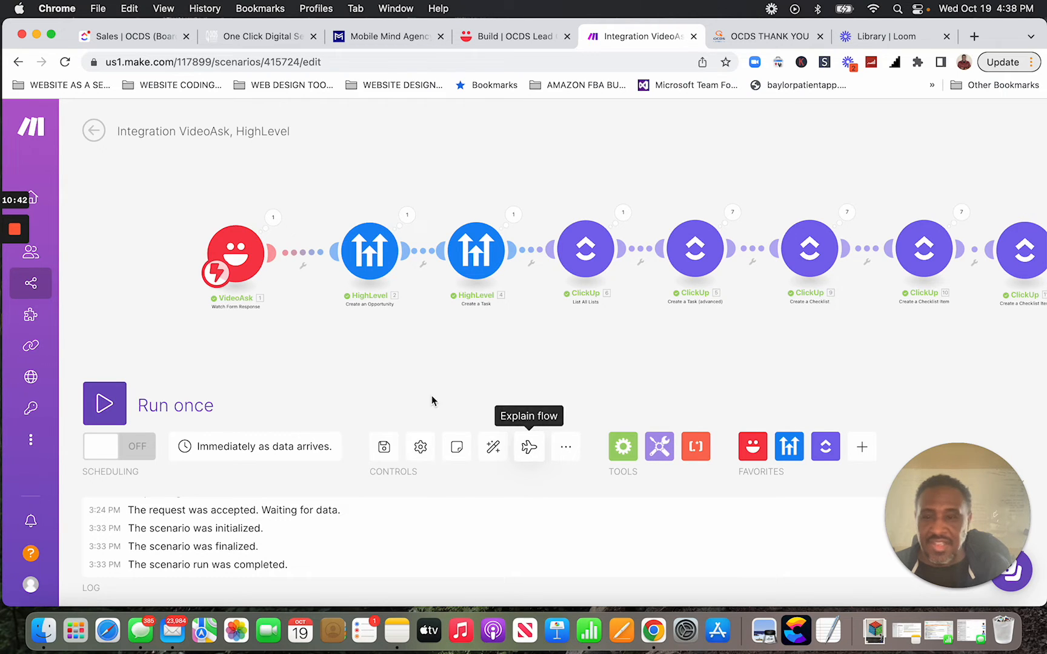
{"action": "scroll", "coordinate": [373, 355], "scroll_direction": "up", "scroll_amount": 5}
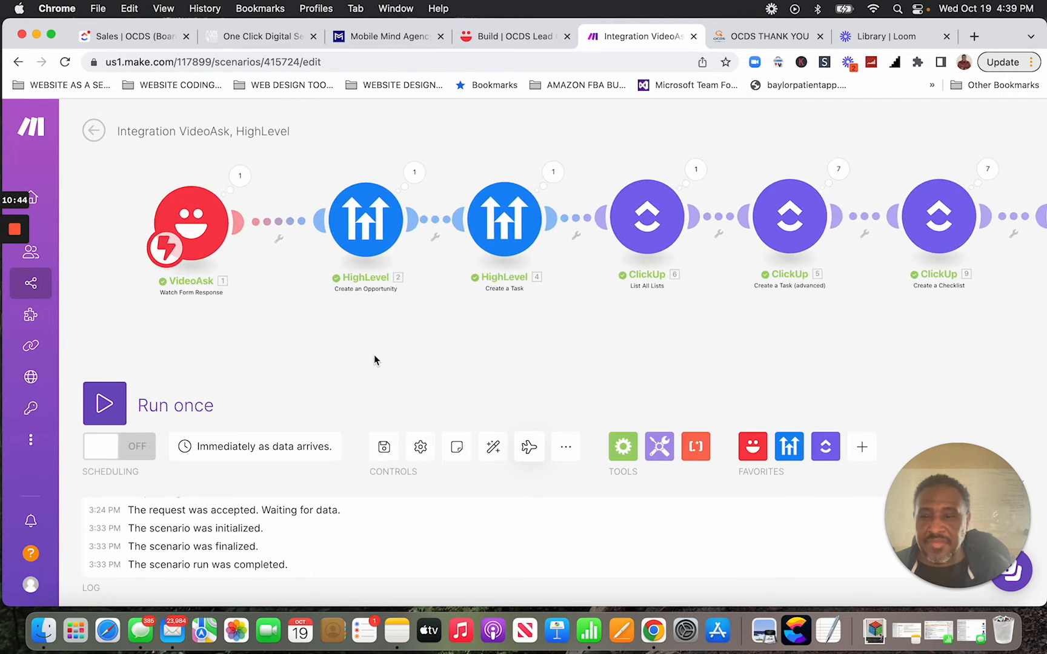
{"action": "scroll", "coordinate": [374, 354], "scroll_direction": "down", "scroll_amount": 2}
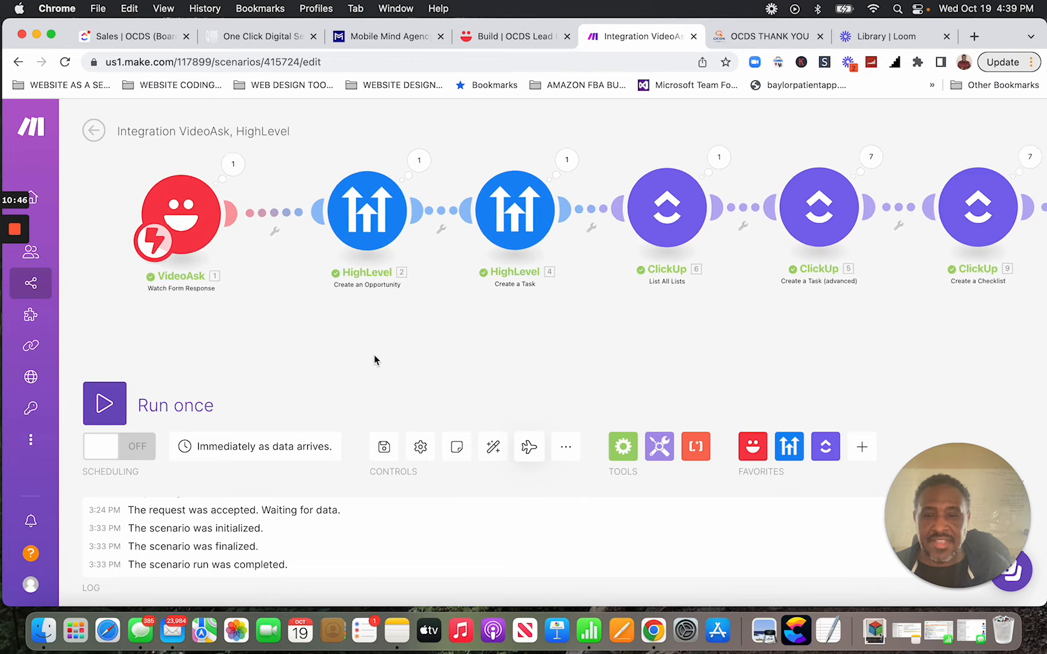
{"action": "left_click_drag", "start_coordinate": [554, 356], "coordinate": [538, 380]}
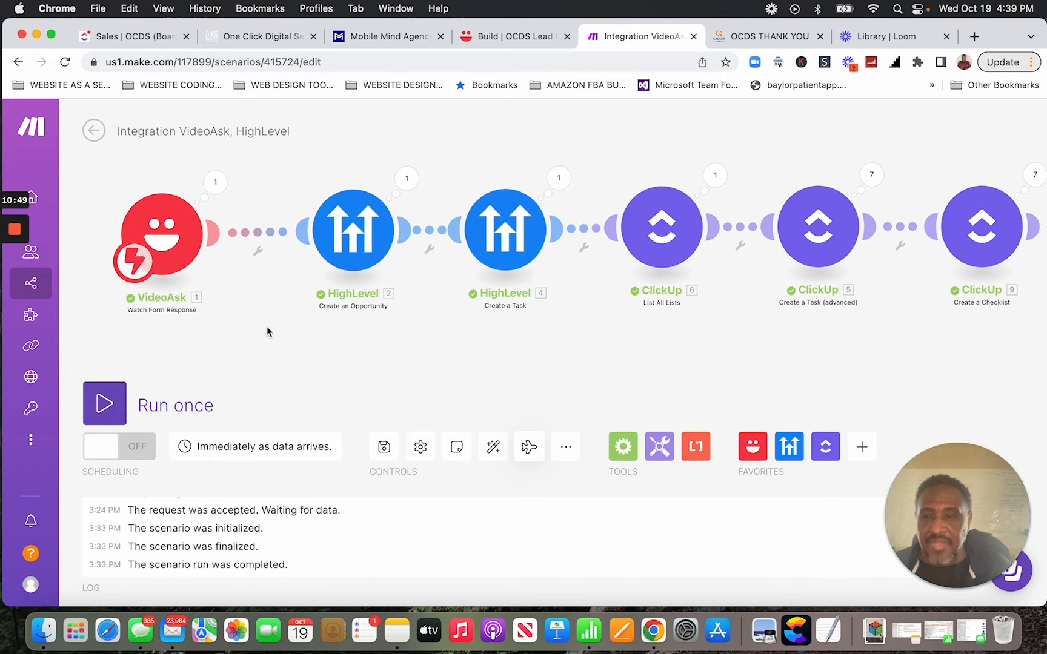
{"action": "left_click", "coordinate": [164, 235]}
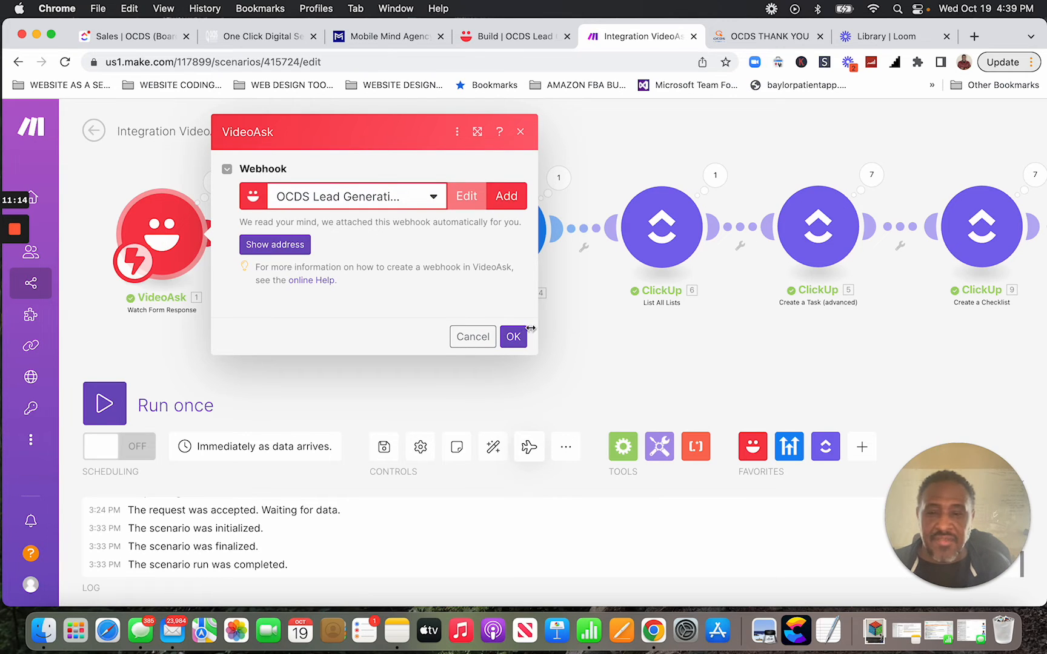
Choose OCDS Lead Generation as the VideoAsk trigger's webhook and confirm with OK.
{"action": "left_click", "coordinate": [434, 199]}
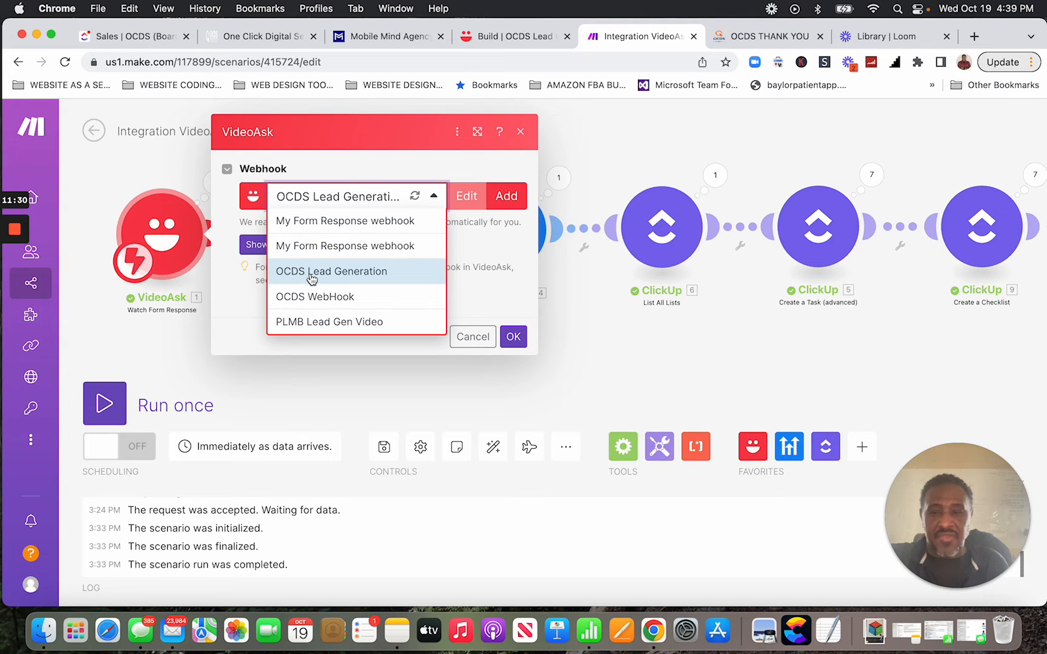
{"action": "left_click", "coordinate": [337, 280]}
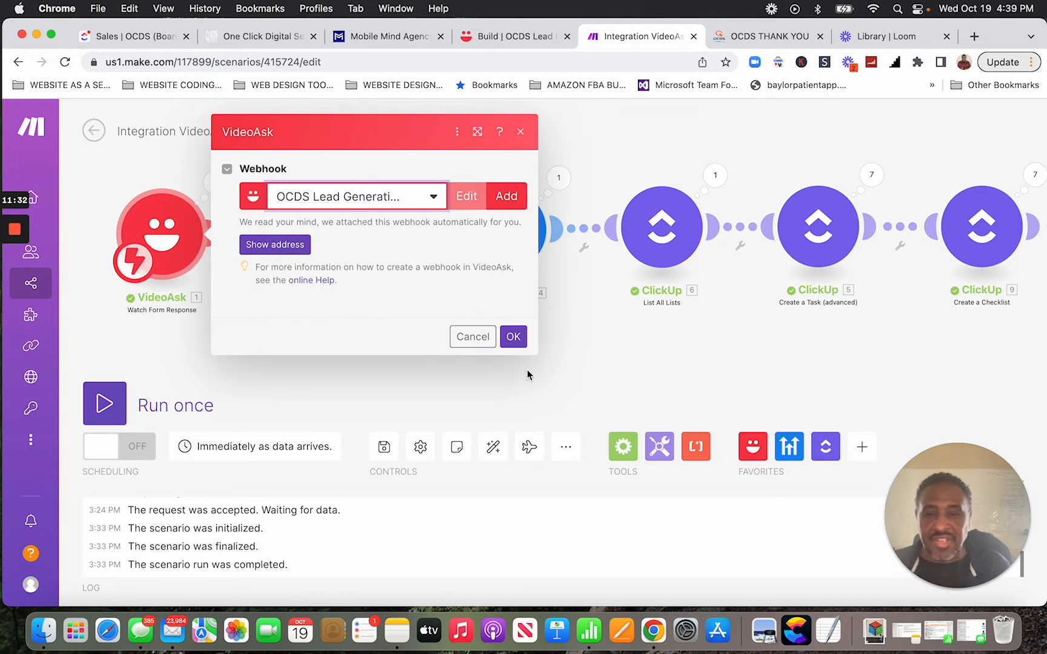
{"action": "left_click", "coordinate": [513, 338]}
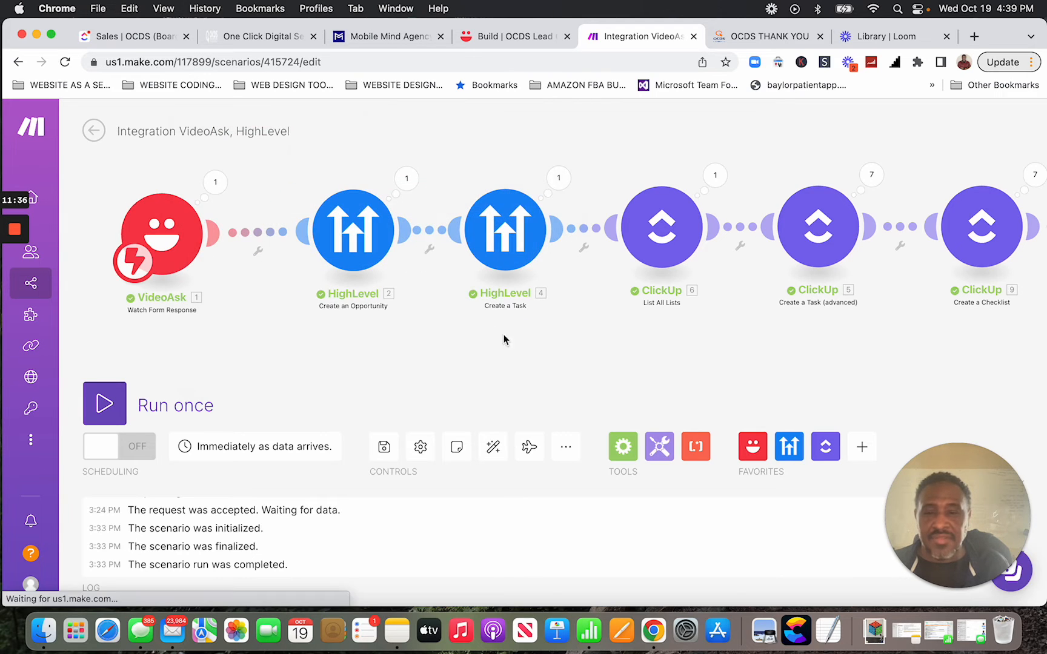
Review the HighLevel Create an Opportunity fields and show the VideoAsk data available for Contact Email.
{"action": "left_click", "coordinate": [355, 246]}
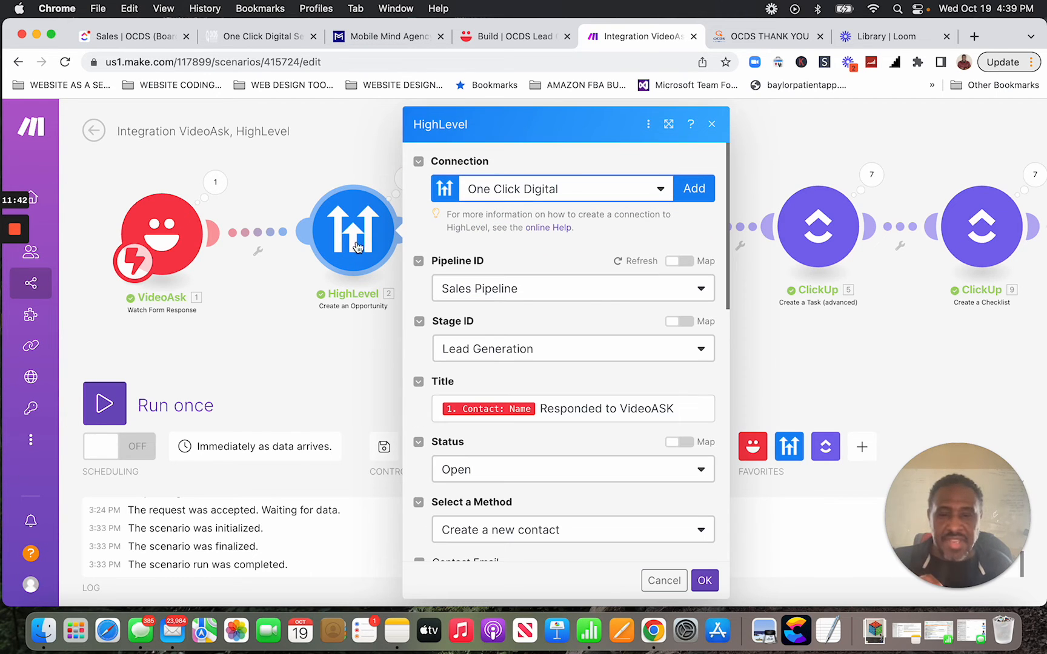
{"action": "scroll", "coordinate": [607, 307], "scroll_direction": "down", "scroll_amount": 2}
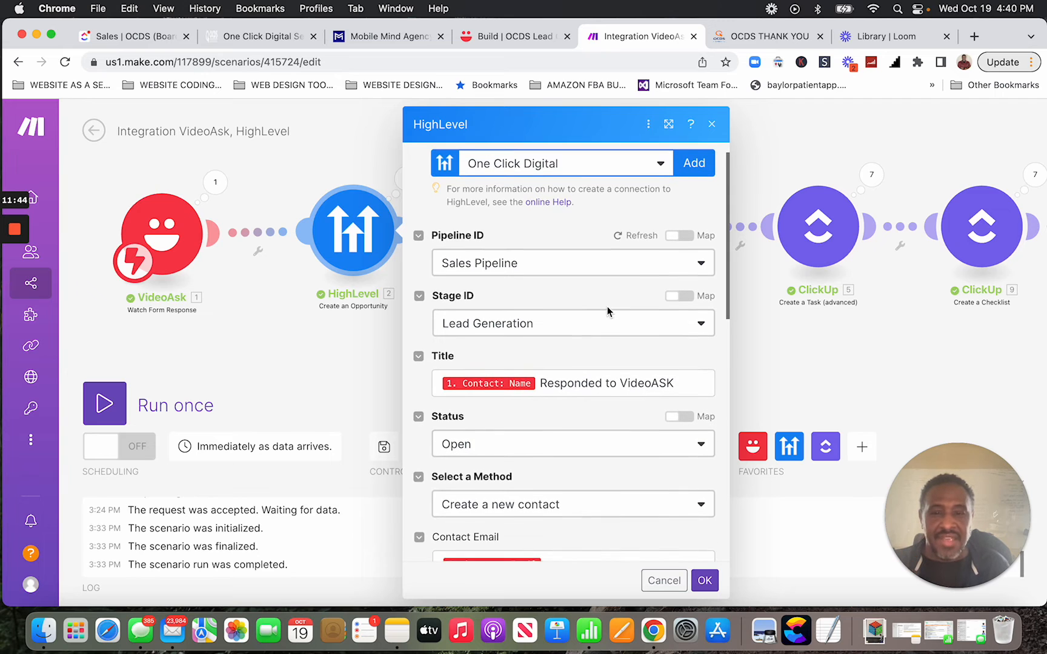
{"action": "scroll", "coordinate": [607, 306], "scroll_direction": "down", "scroll_amount": 4}
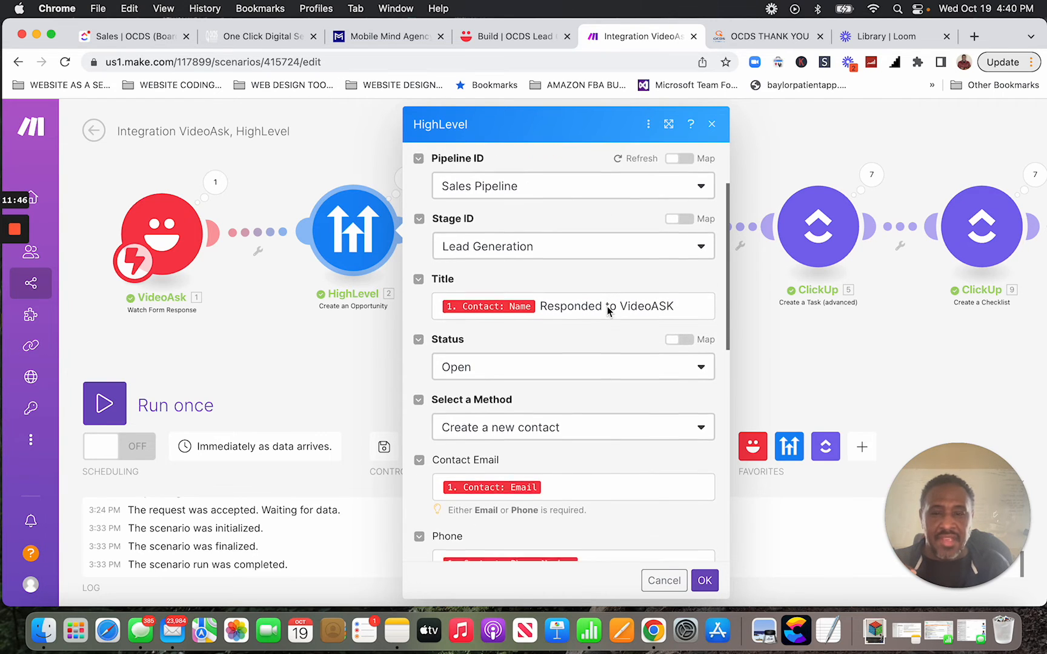
{"action": "scroll", "coordinate": [607, 306], "scroll_direction": "down", "scroll_amount": 1}
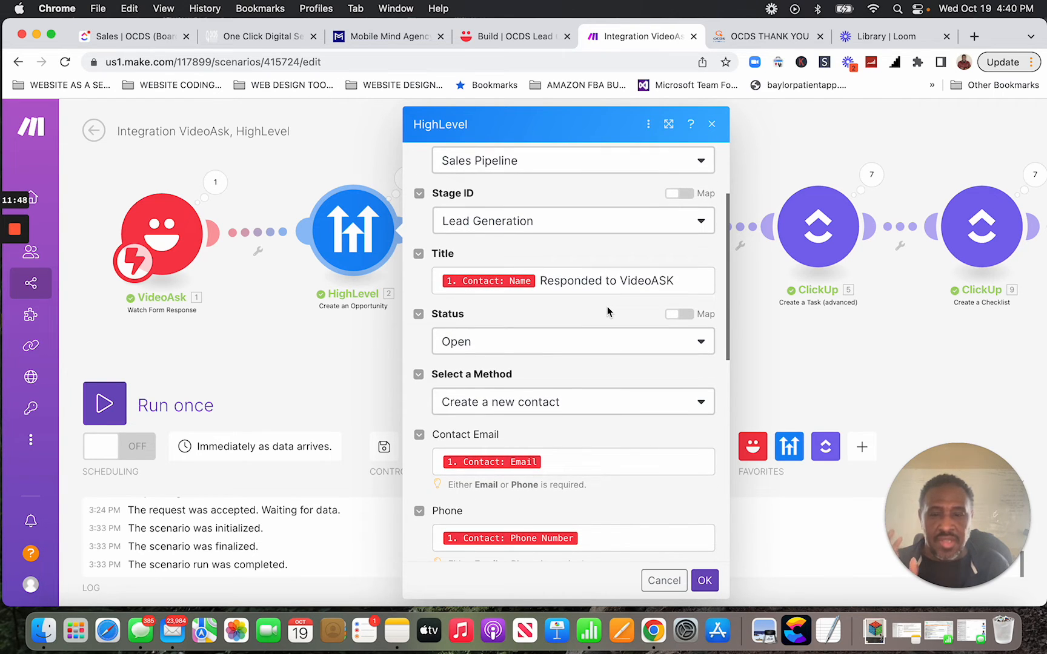
{"action": "scroll", "coordinate": [607, 307], "scroll_direction": "down", "scroll_amount": 6}
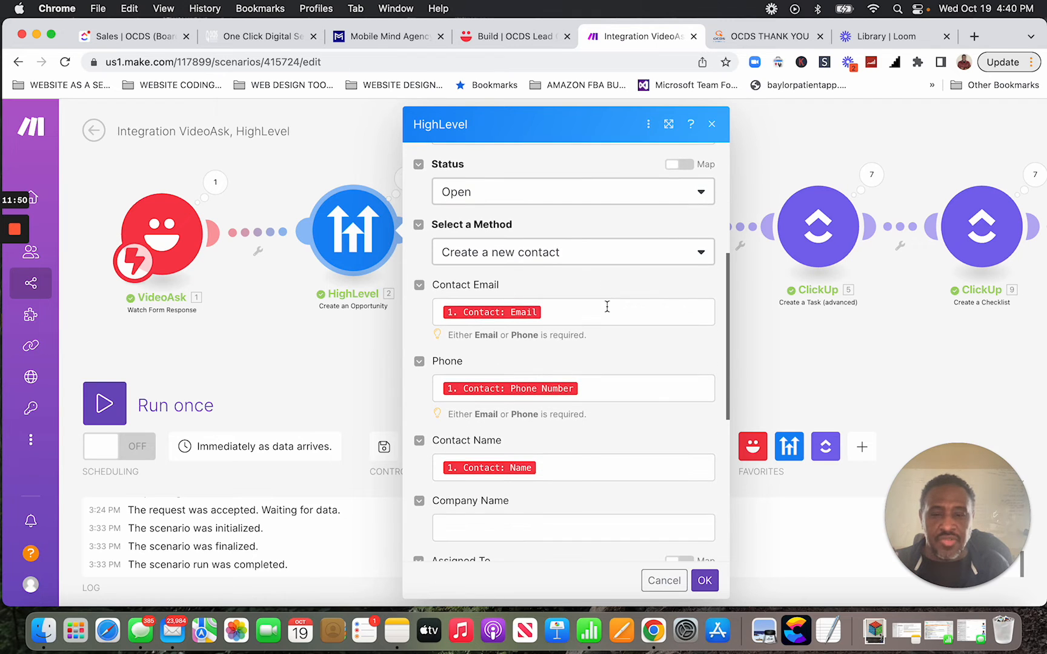
{"action": "scroll", "coordinate": [607, 307], "scroll_direction": "down", "scroll_amount": 1}
{"action": "scroll", "coordinate": [607, 306], "scroll_direction": "down", "scroll_amount": 3}
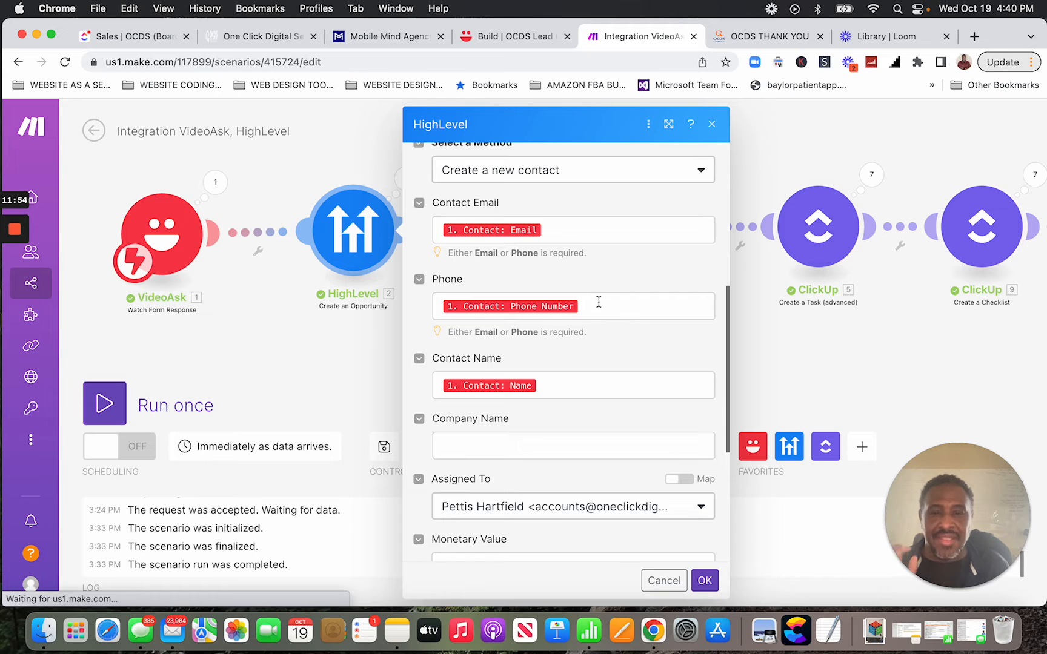
{"action": "scroll", "coordinate": [527, 249], "scroll_direction": "up", "scroll_amount": 3}
{"action": "scroll", "coordinate": [584, 273], "scroll_direction": "up", "scroll_amount": 7}
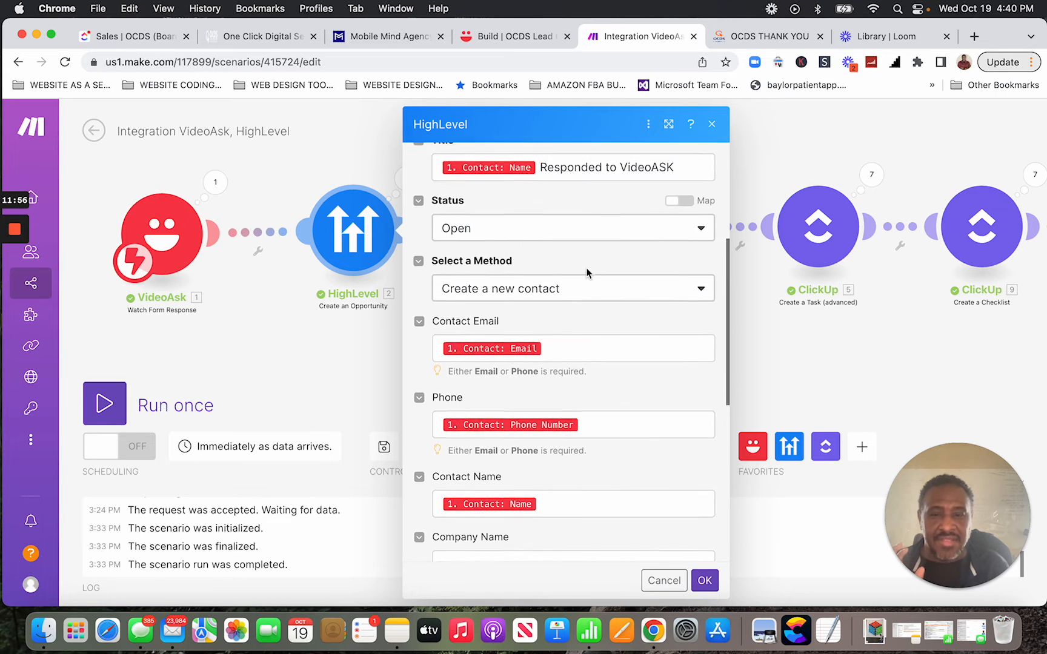
{"action": "scroll", "coordinate": [586, 273], "scroll_direction": "up", "scroll_amount": 1}
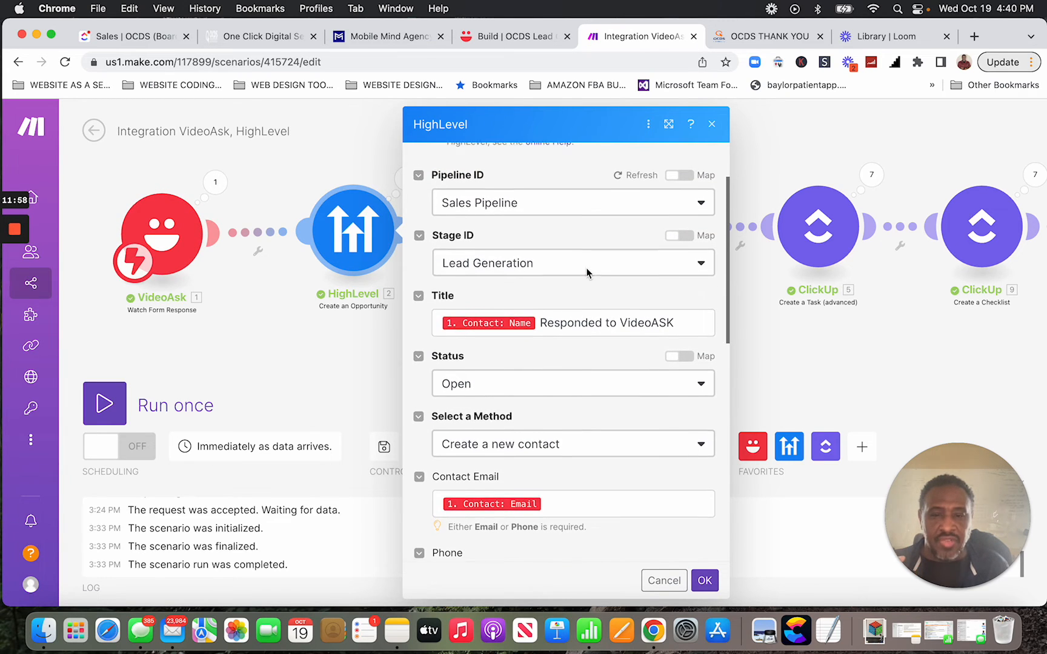
{"action": "scroll", "coordinate": [580, 327], "scroll_direction": "down", "scroll_amount": 9}
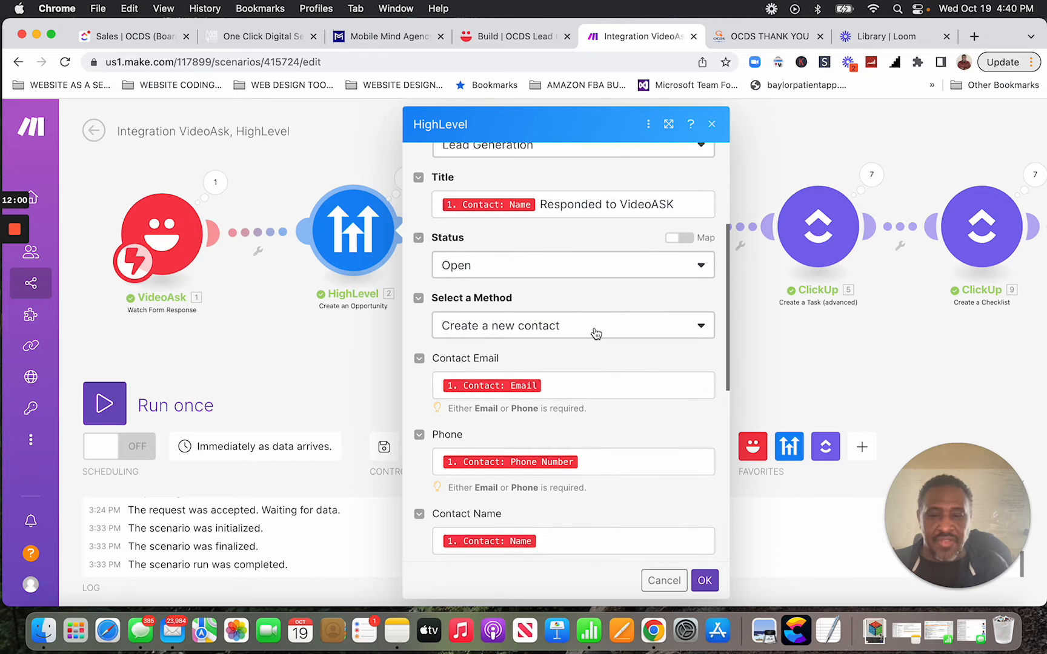
{"action": "left_click", "coordinate": [585, 275]}
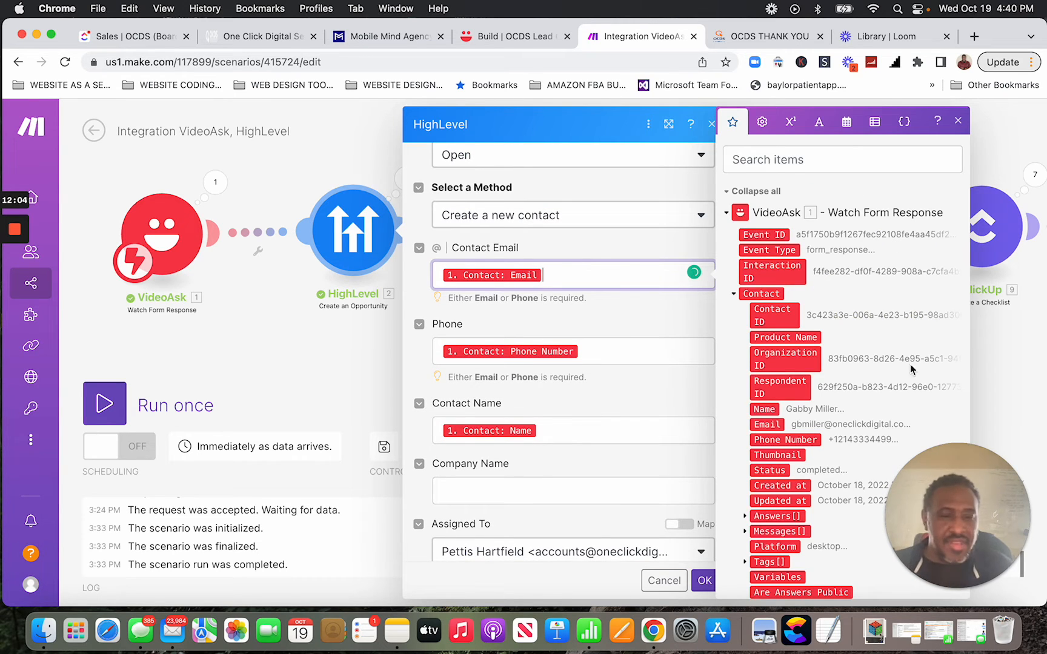
{"action": "scroll", "coordinate": [897, 368], "scroll_direction": "down", "scroll_amount": 6}
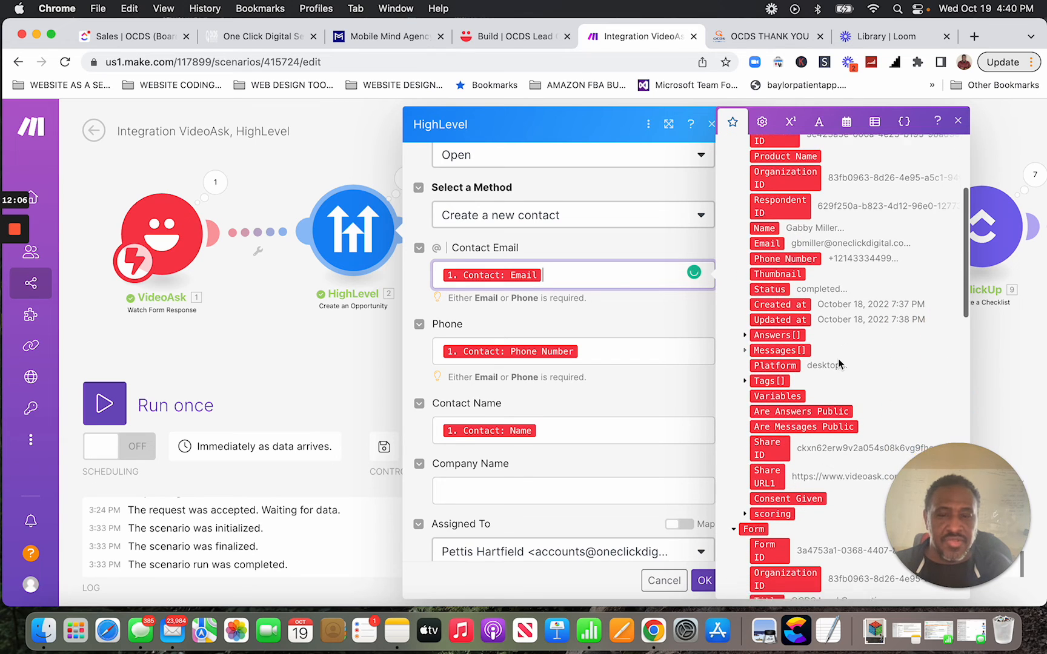
{"action": "scroll", "coordinate": [840, 364], "scroll_direction": "down", "scroll_amount": 2}
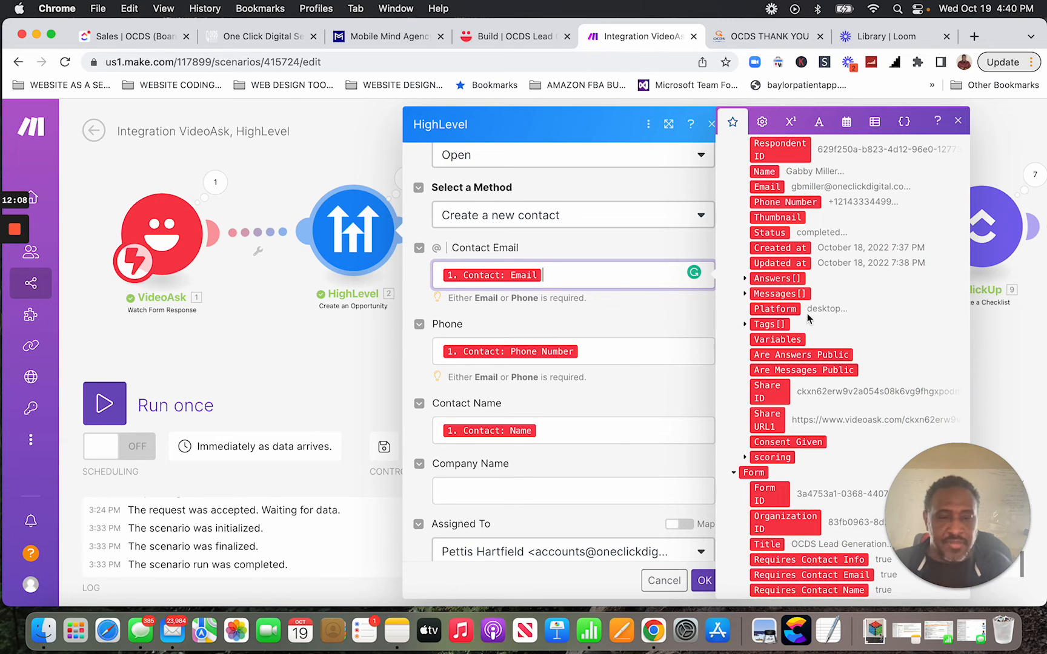
{"action": "scroll", "coordinate": [808, 318], "scroll_direction": "down", "scroll_amount": 1}
{"action": "scroll", "coordinate": [803, 317], "scroll_direction": "up", "scroll_amount": 8}
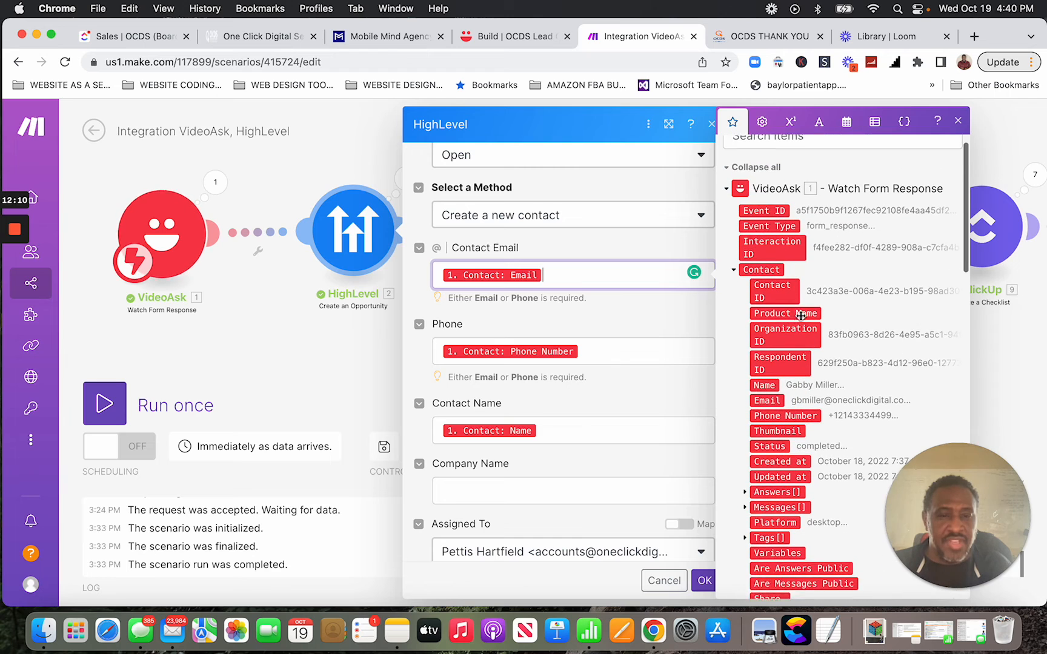
{"action": "scroll", "coordinate": [801, 315], "scroll_direction": "up", "scroll_amount": 1}
{"action": "left_click", "coordinate": [727, 213]}
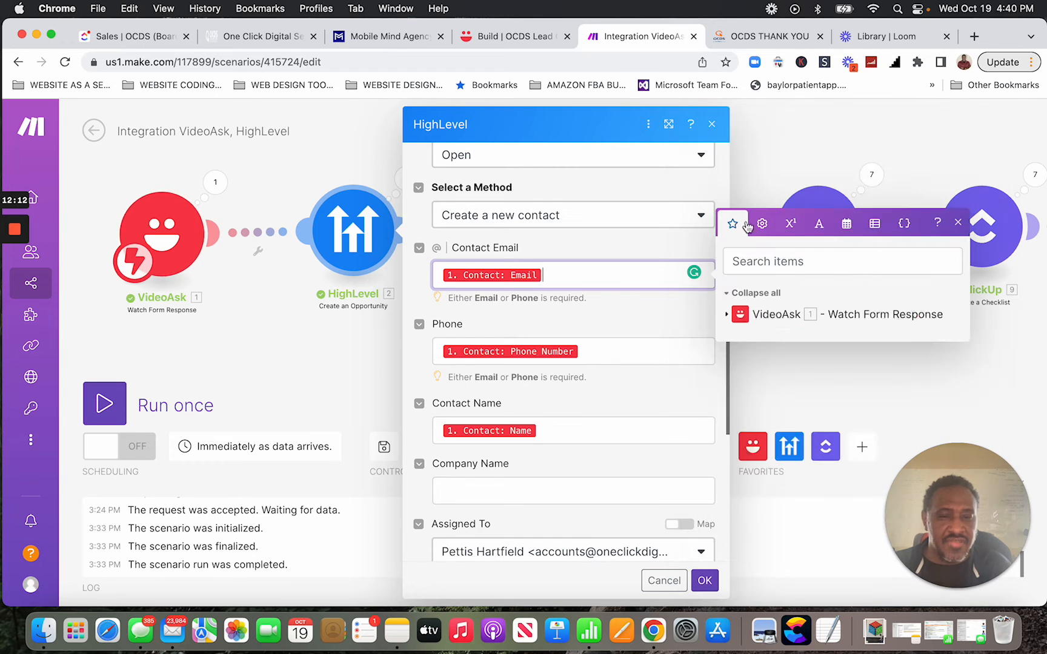
{"action": "left_click", "coordinate": [726, 314]}
{"action": "scroll", "coordinate": [805, 387], "scroll_direction": "down", "scroll_amount": 5}
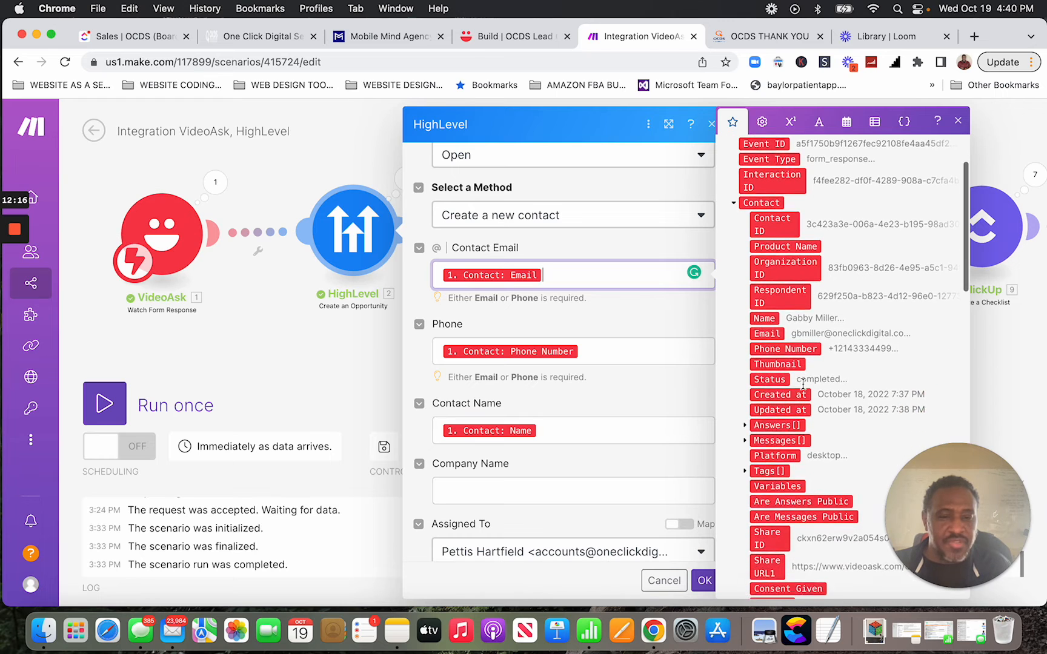
{"action": "scroll", "coordinate": [804, 388], "scroll_direction": "up", "scroll_amount": 2}
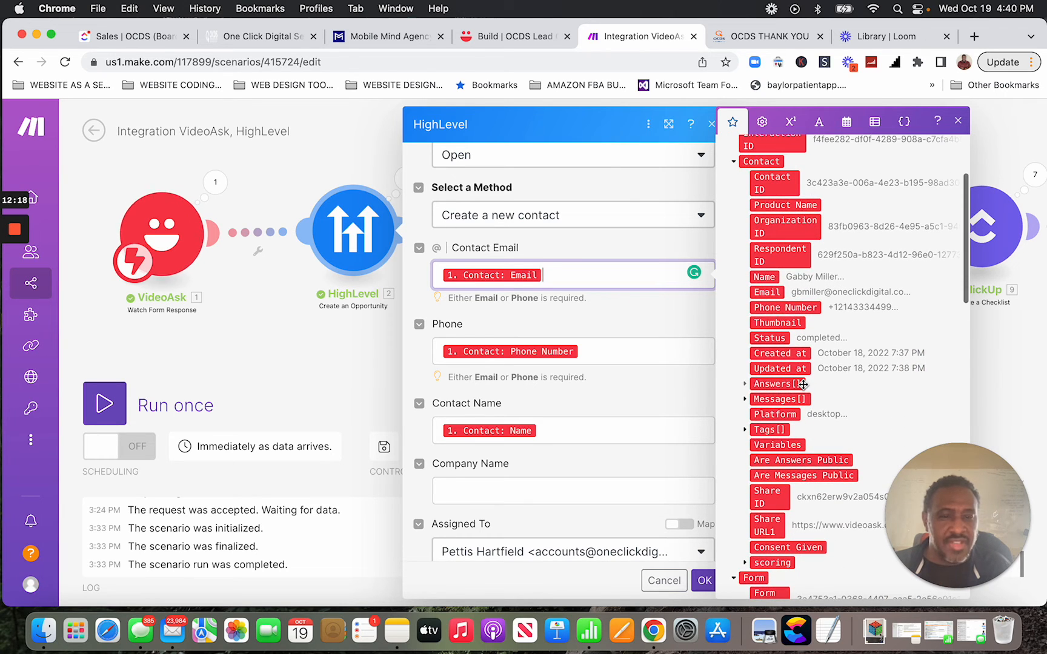
{"action": "scroll", "coordinate": [778, 336], "scroll_direction": "down", "scroll_amount": 2}
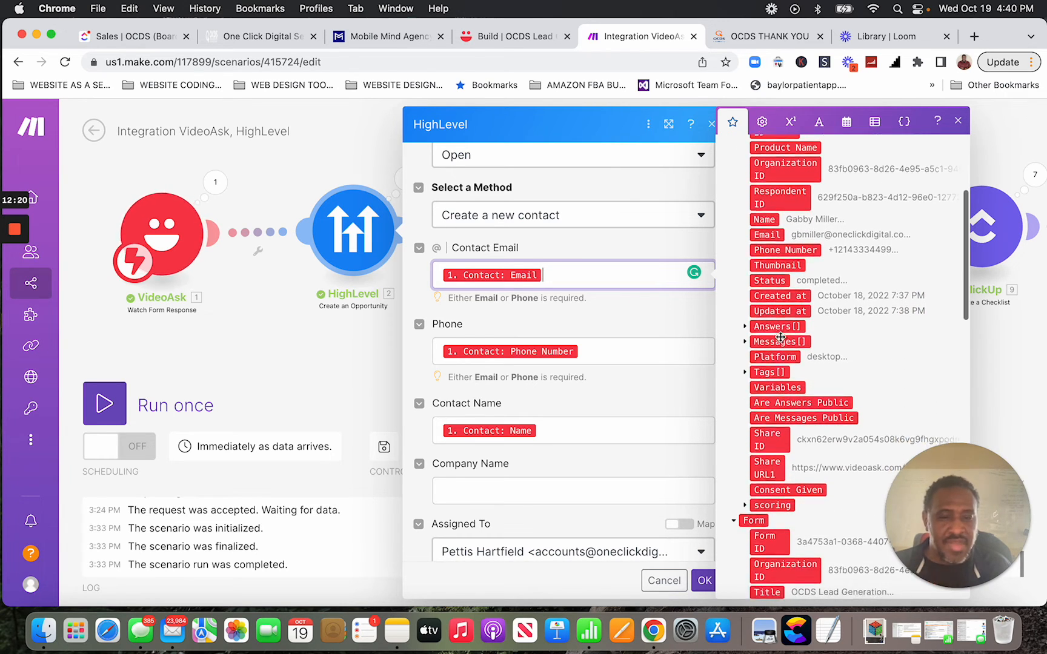
{"action": "left_click", "coordinate": [744, 324]}
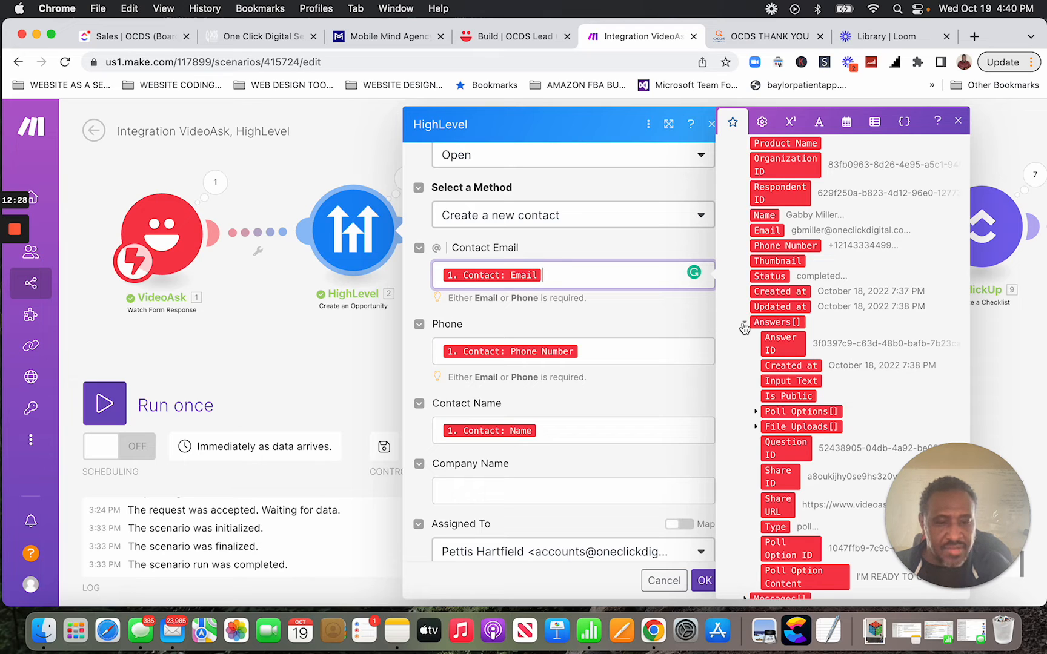
{"action": "left_click", "coordinate": [744, 325]}
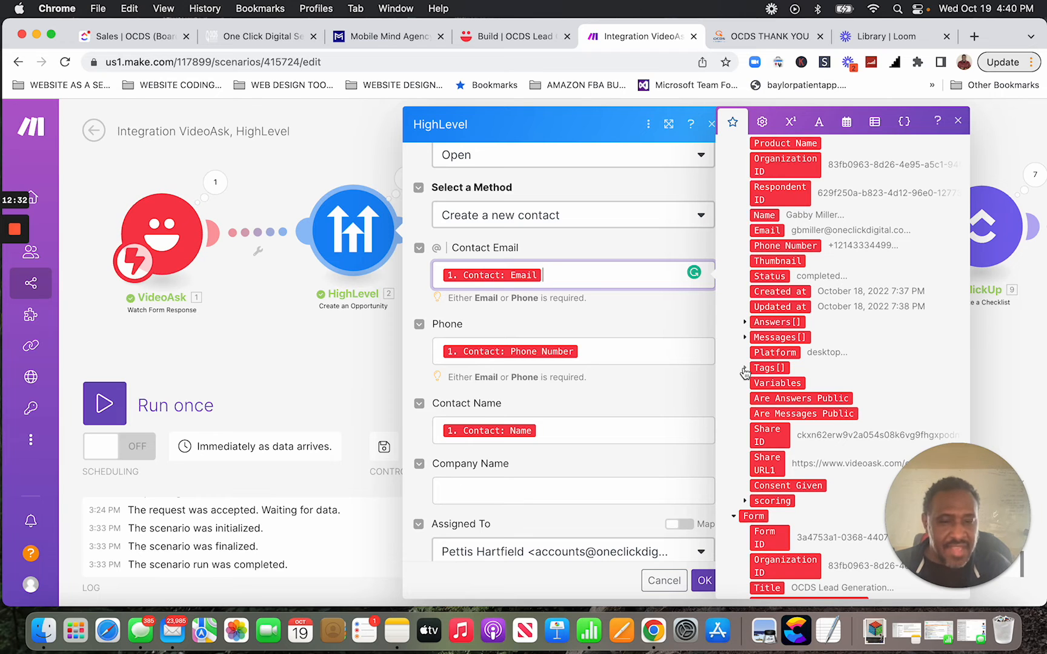
{"action": "scroll", "coordinate": [785, 372], "scroll_direction": "down", "scroll_amount": 6}
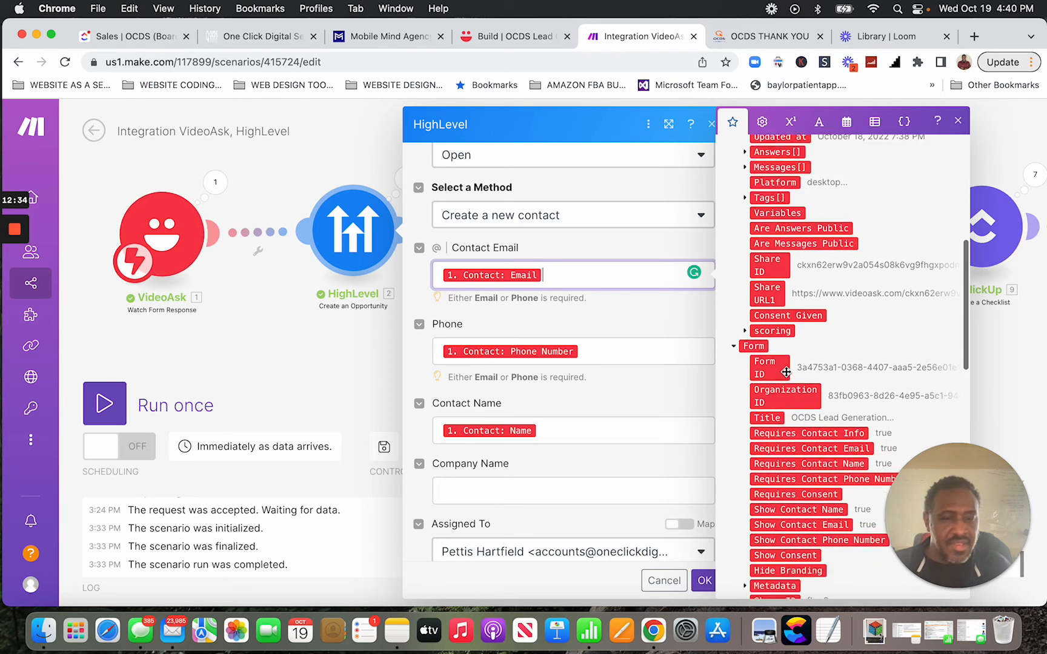
{"action": "scroll", "coordinate": [786, 372], "scroll_direction": "down", "scroll_amount": 3}
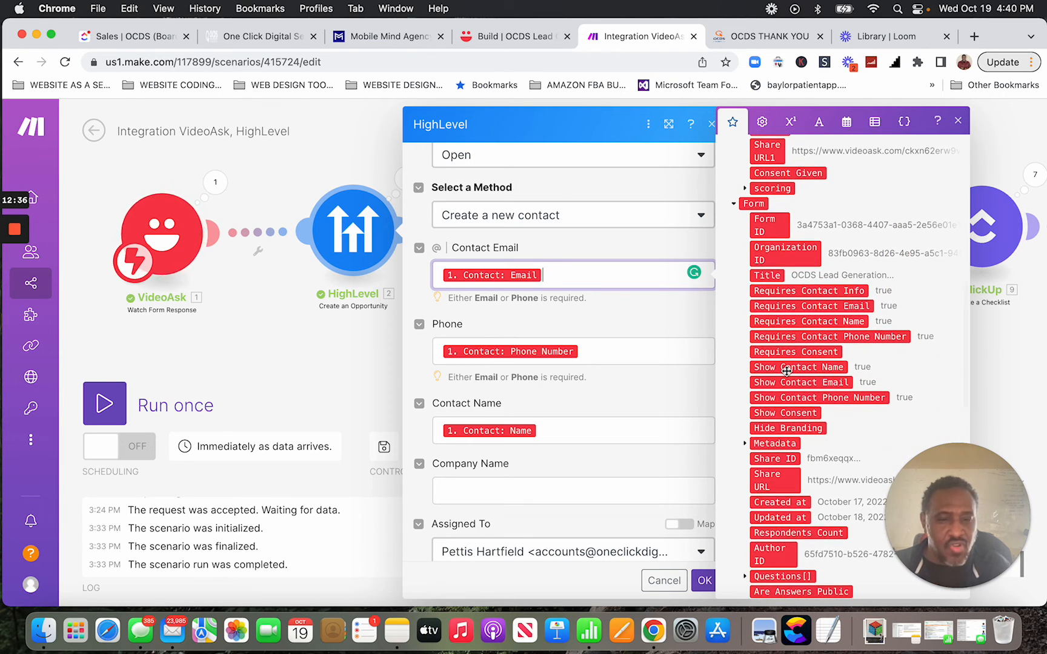
{"action": "scroll", "coordinate": [787, 372], "scroll_direction": "down", "scroll_amount": 2}
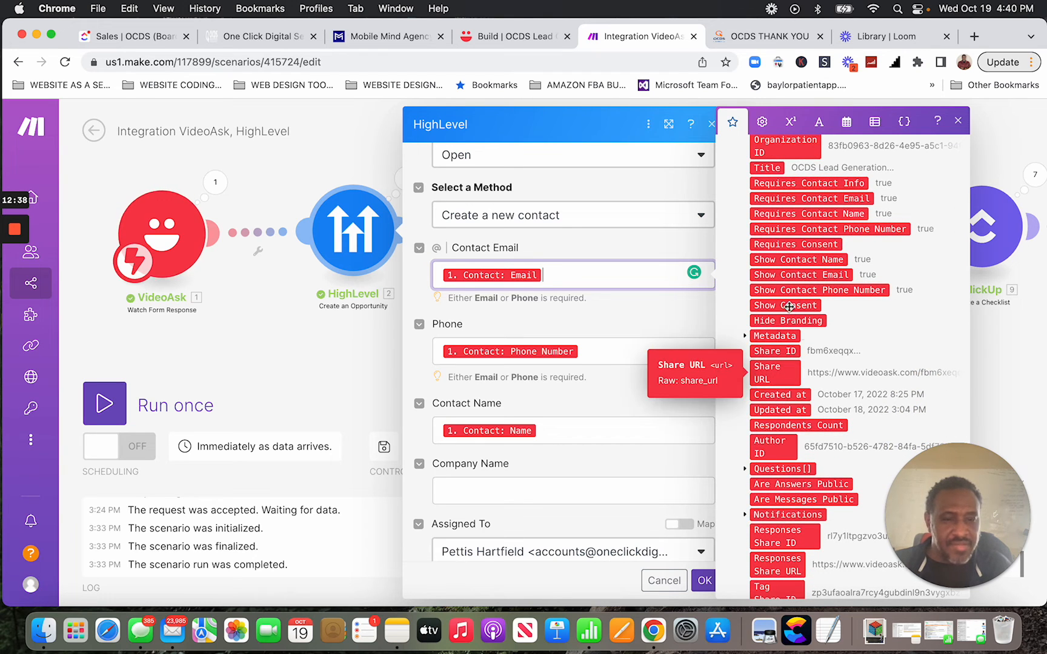
{"action": "scroll", "coordinate": [788, 290], "scroll_direction": "down", "scroll_amount": 4}
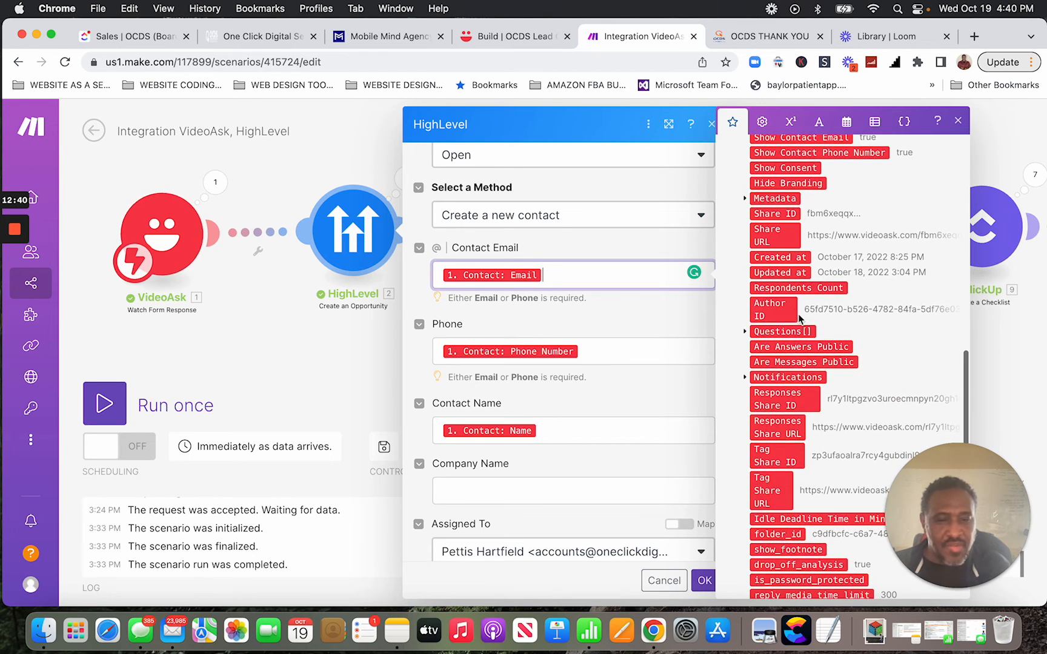
{"action": "scroll", "coordinate": [798, 360], "scroll_direction": "up", "scroll_amount": 10}
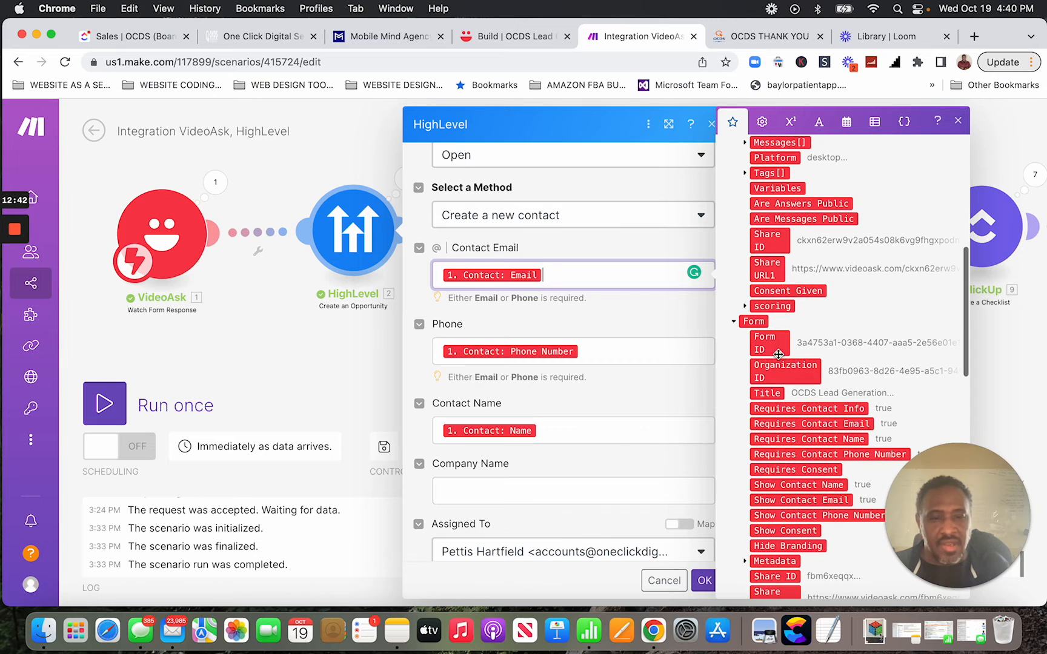
{"action": "left_click", "coordinate": [734, 325]}
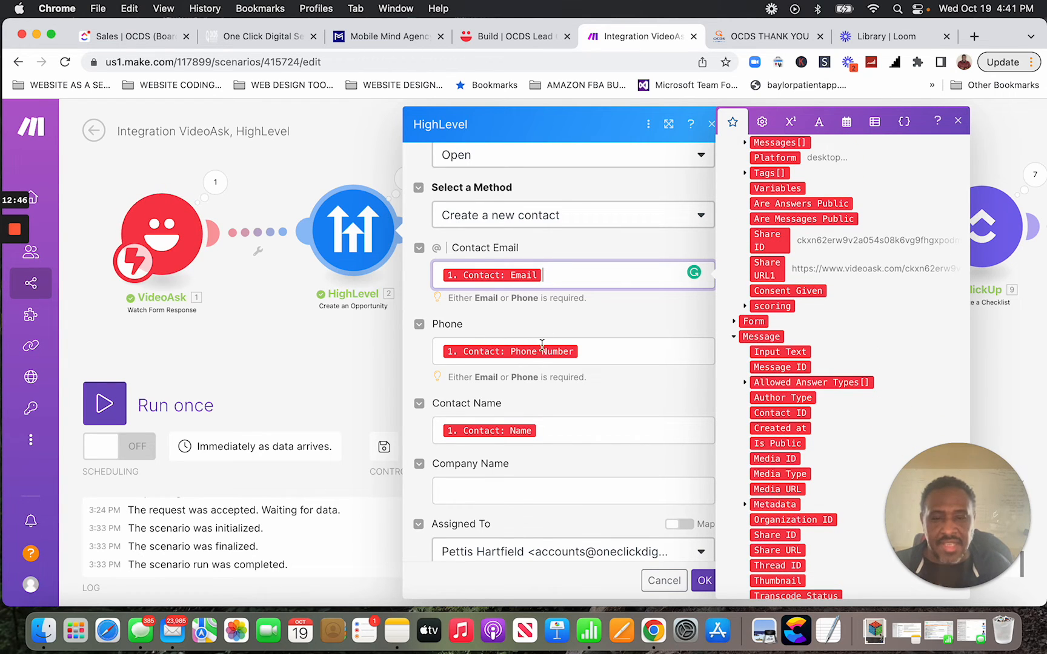
Confirm the opportunity's 297.00 value, VideoASK source, and hotlead and video ask tags, then save with OK.
{"action": "left_click", "coordinate": [957, 121]}
{"action": "scroll", "coordinate": [577, 411], "scroll_direction": "down", "scroll_amount": 2}
{"action": "scroll", "coordinate": [578, 409], "scroll_direction": "down", "scroll_amount": 4}
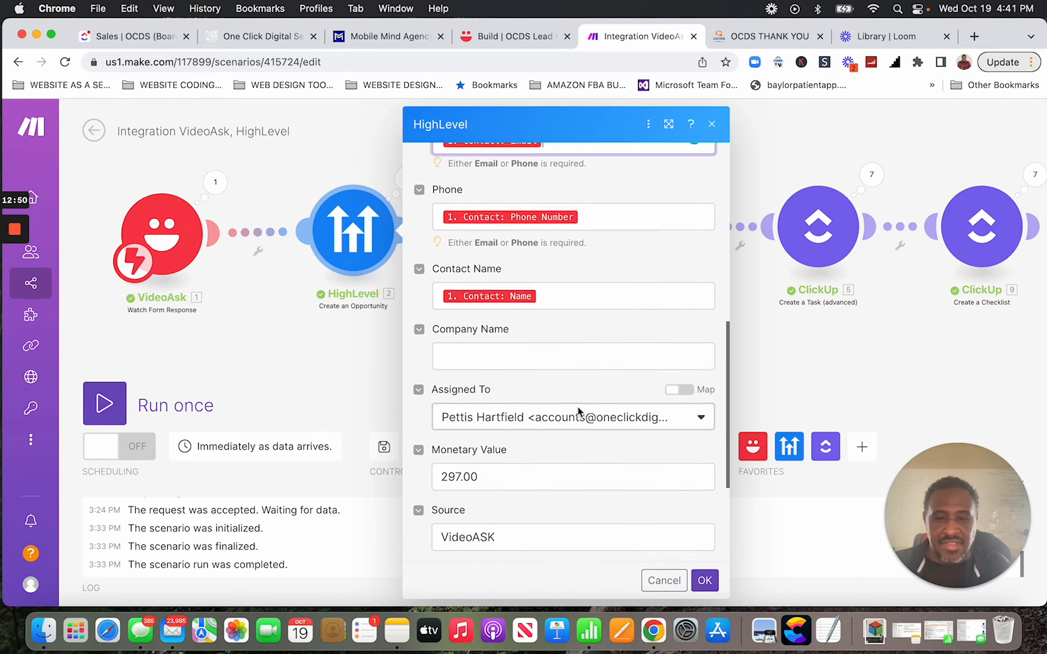
{"action": "scroll", "coordinate": [535, 389], "scroll_direction": "down", "scroll_amount": 1}
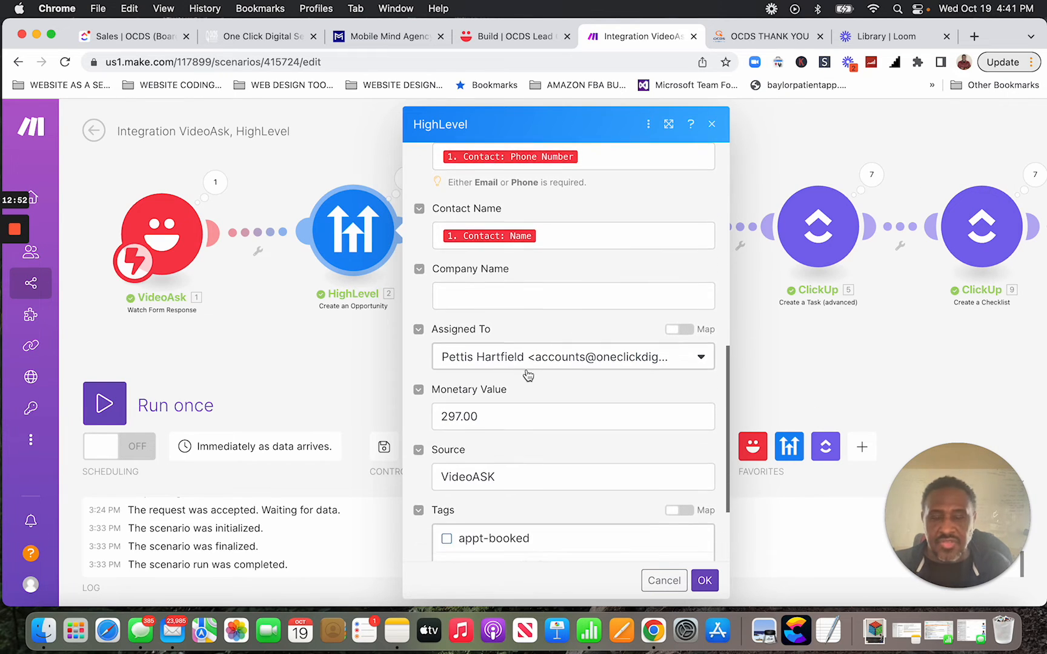
{"action": "scroll", "coordinate": [599, 429], "scroll_direction": "down", "scroll_amount": 1}
{"action": "scroll", "coordinate": [599, 431], "scroll_direction": "down", "scroll_amount": 3}
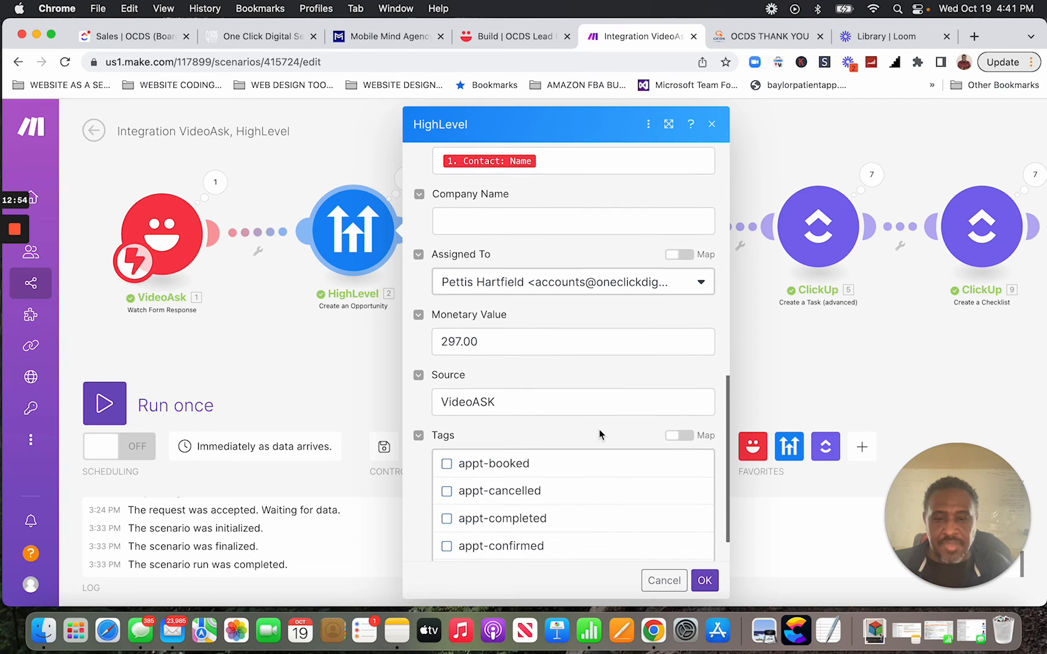
{"action": "scroll", "coordinate": [546, 460], "scroll_direction": "down", "scroll_amount": 5}
{"action": "scroll", "coordinate": [547, 465], "scroll_direction": "down", "scroll_amount": 10}
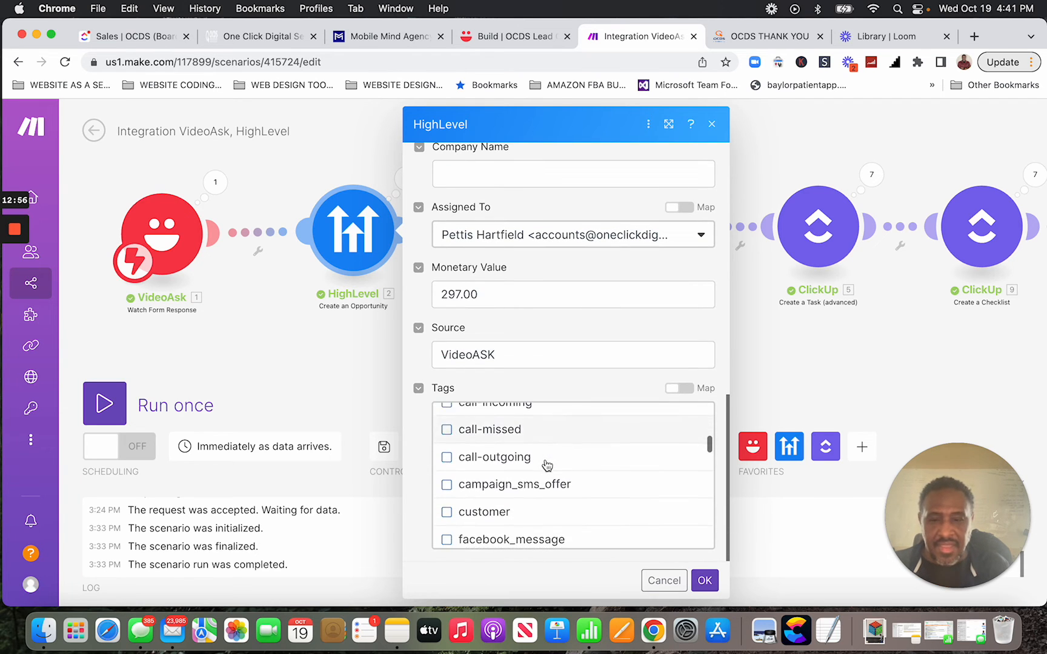
{"action": "scroll", "coordinate": [547, 466], "scroll_direction": "up", "scroll_amount": 3}
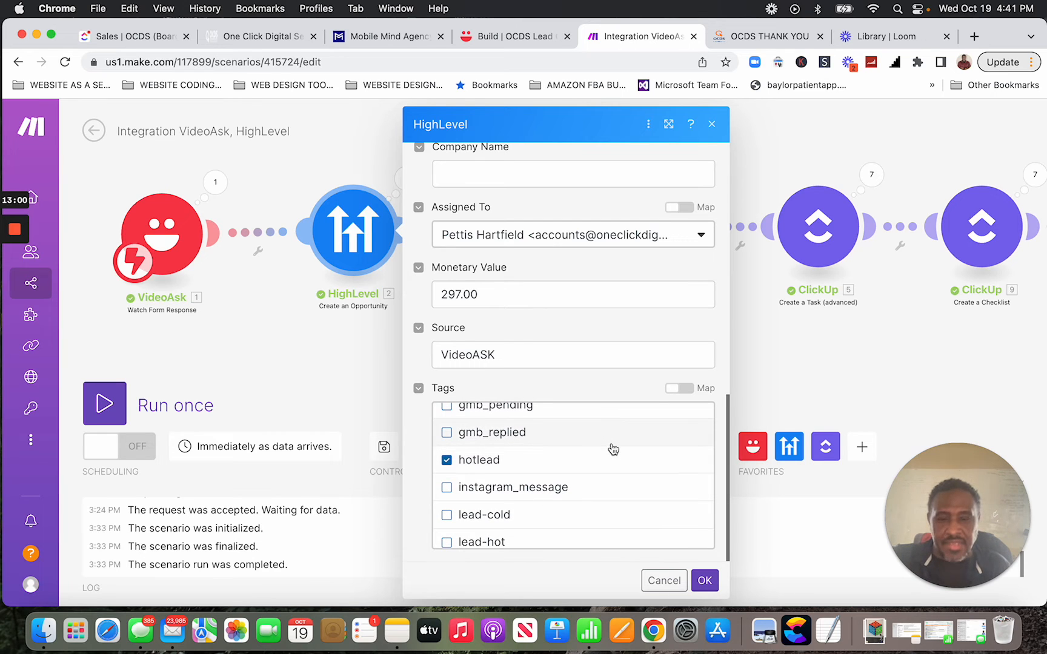
{"action": "scroll", "coordinate": [613, 449], "scroll_direction": "down", "scroll_amount": 15}
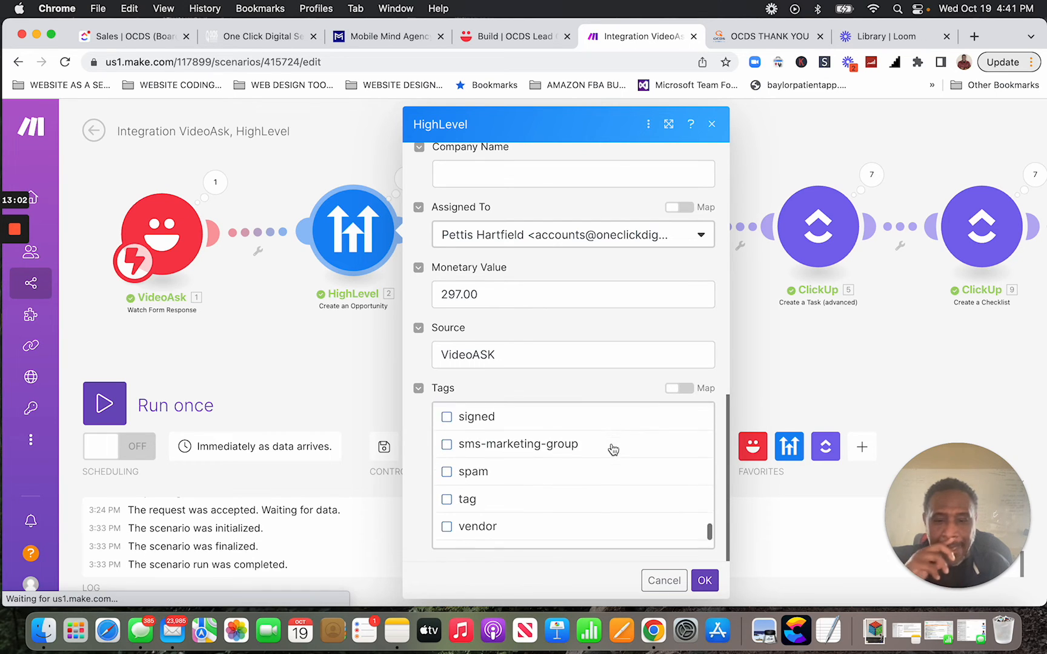
{"action": "scroll", "coordinate": [613, 449], "scroll_direction": "down", "scroll_amount": 2}
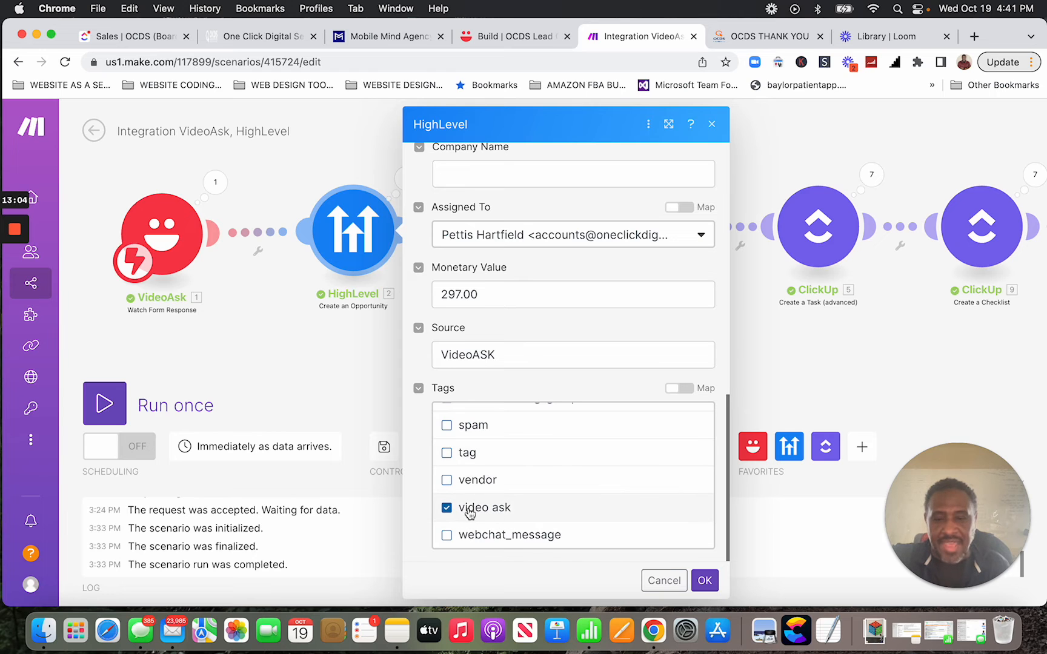
{"action": "scroll", "coordinate": [488, 435], "scroll_direction": "up", "scroll_amount": 4}
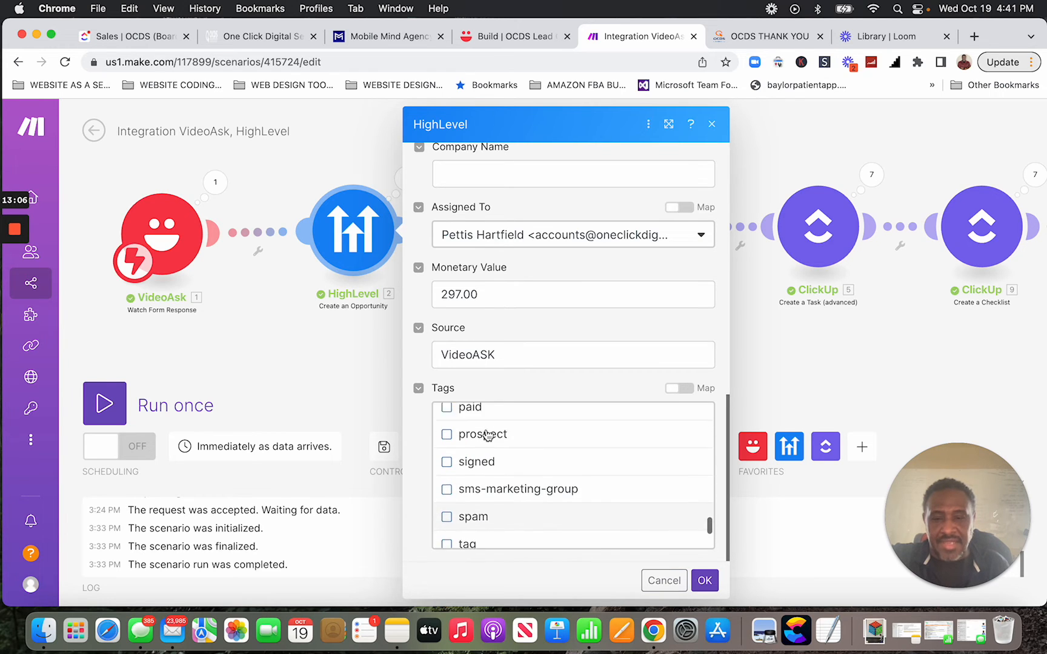
{"action": "scroll", "coordinate": [488, 435], "scroll_direction": "up", "scroll_amount": 8}
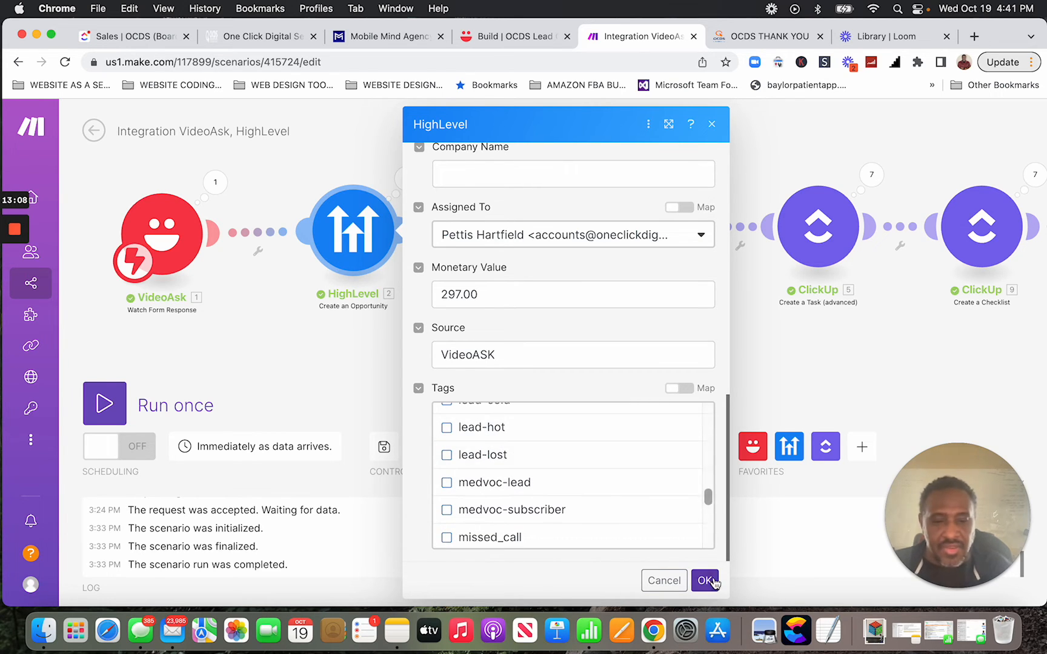
{"action": "left_click", "coordinate": [712, 581]}
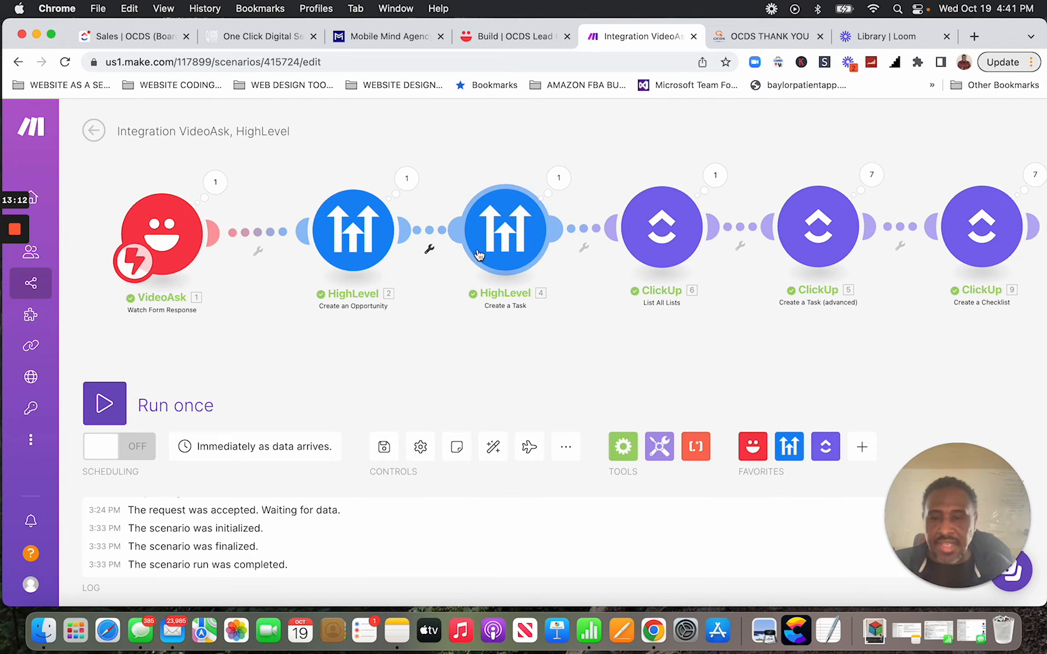
Review the HighLevel Create a Task fields (Follow-Up title, Incompleted status, Created At due date) and save.
{"action": "left_click", "coordinate": [509, 253]}
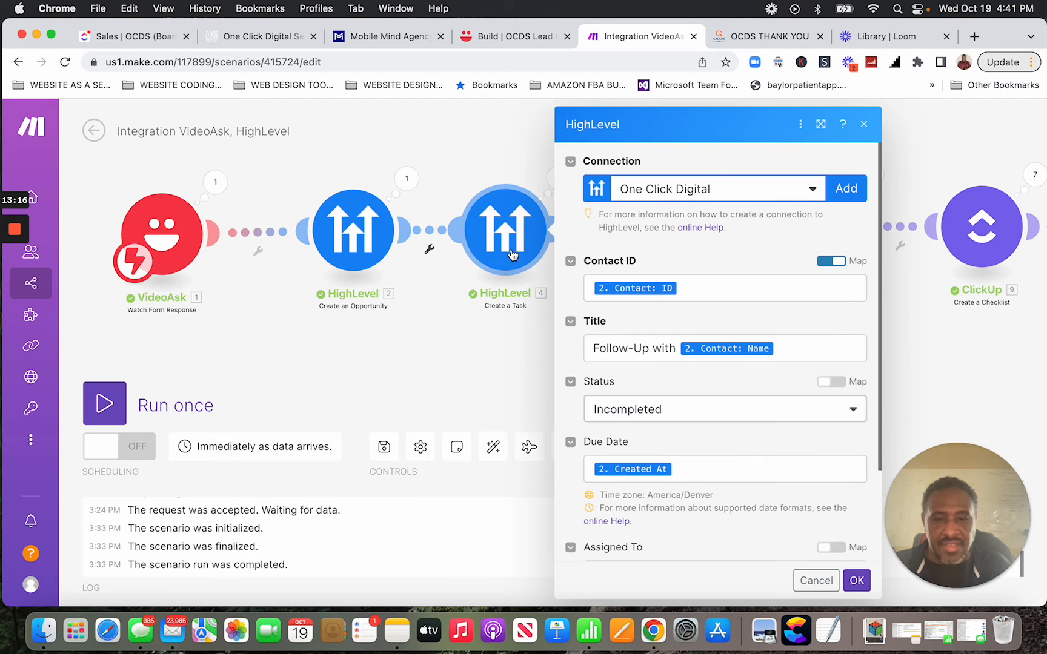
{"action": "scroll", "coordinate": [801, 336], "scroll_direction": "down", "scroll_amount": 2}
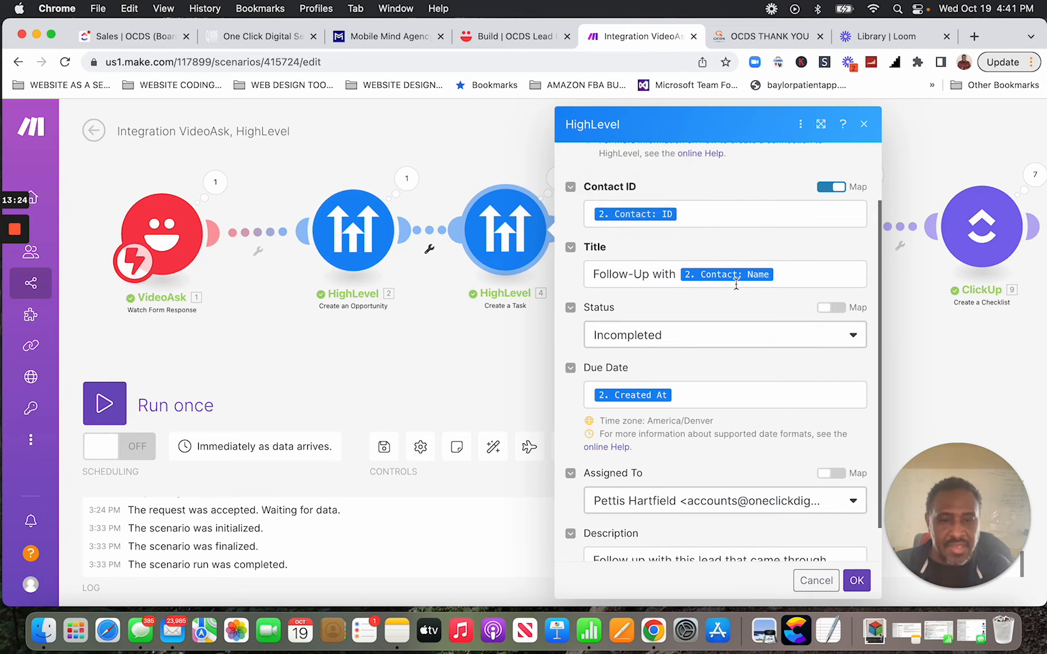
{"action": "scroll", "coordinate": [736, 288], "scroll_direction": "down", "scroll_amount": 1}
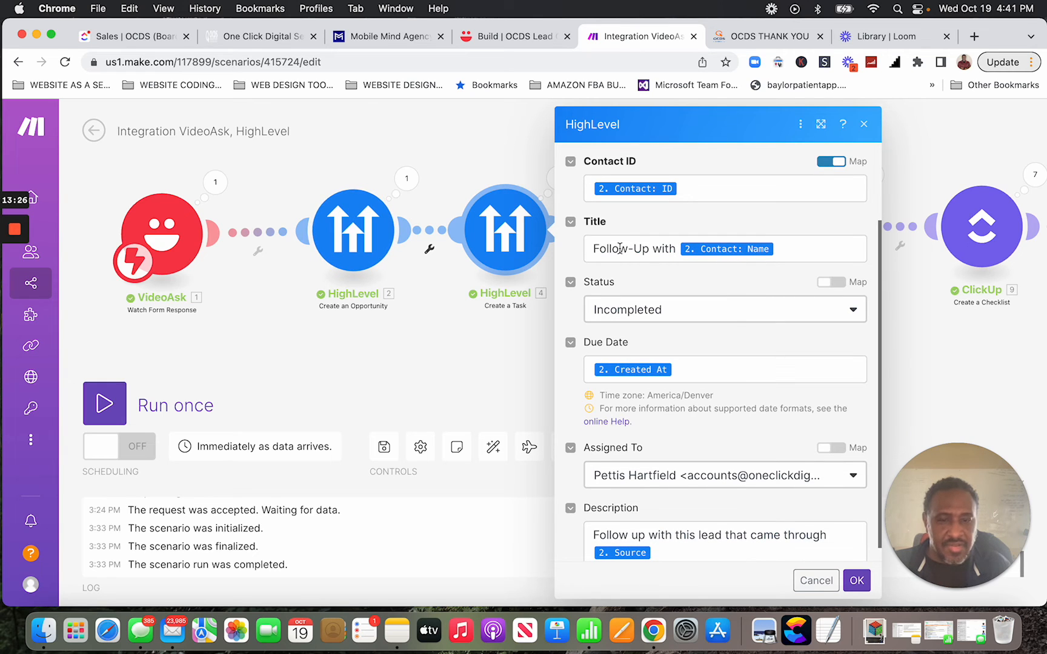
{"action": "scroll", "coordinate": [743, 321], "scroll_direction": "down", "scroll_amount": 1}
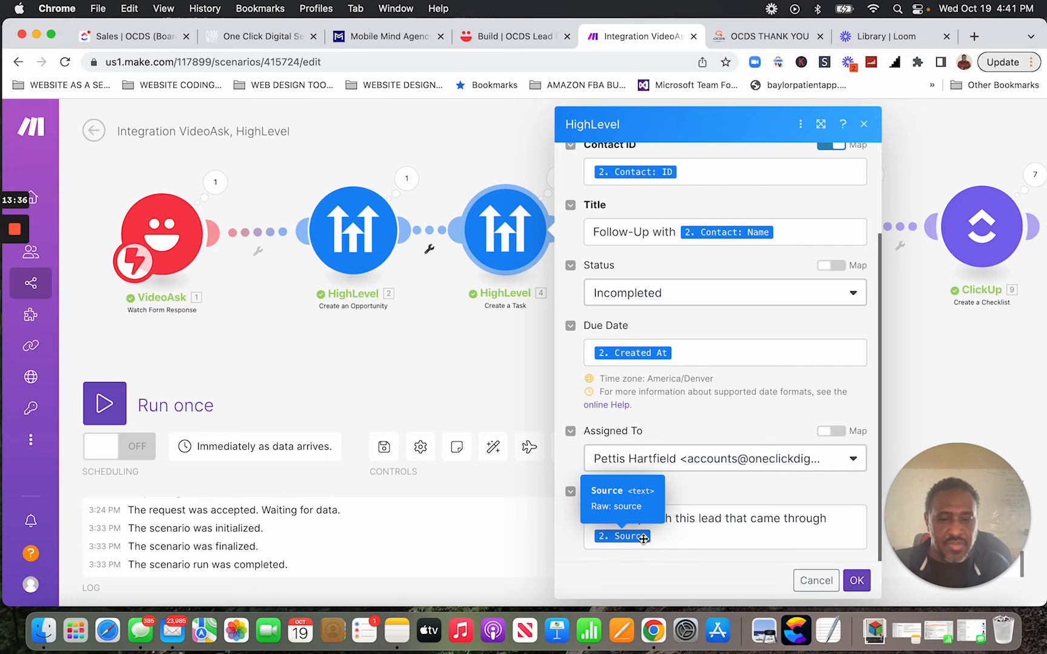
{"action": "left_click", "coordinate": [855, 581]}
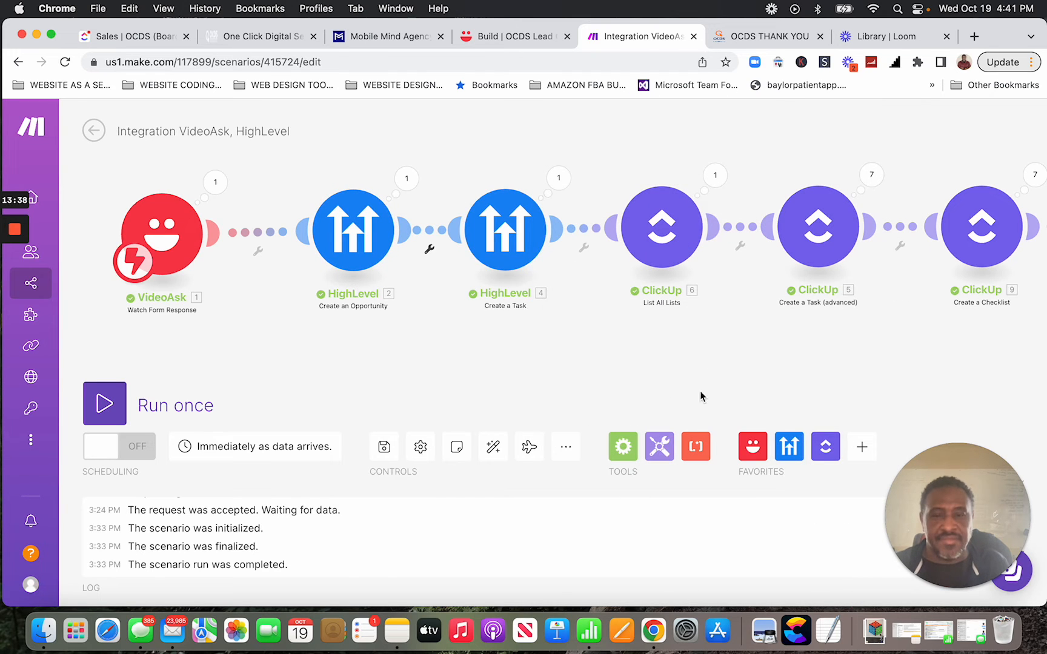
Pan across the six ClickUp modules to view the full chain from VideoAsk to the last checklist item.
{"action": "scroll", "coordinate": [698, 349], "scroll_direction": "up", "scroll_amount": 3}
{"action": "scroll", "coordinate": [699, 347], "scroll_direction": "up", "scroll_amount": 2}
{"action": "scroll", "coordinate": [699, 346], "scroll_direction": "down", "scroll_amount": 4}
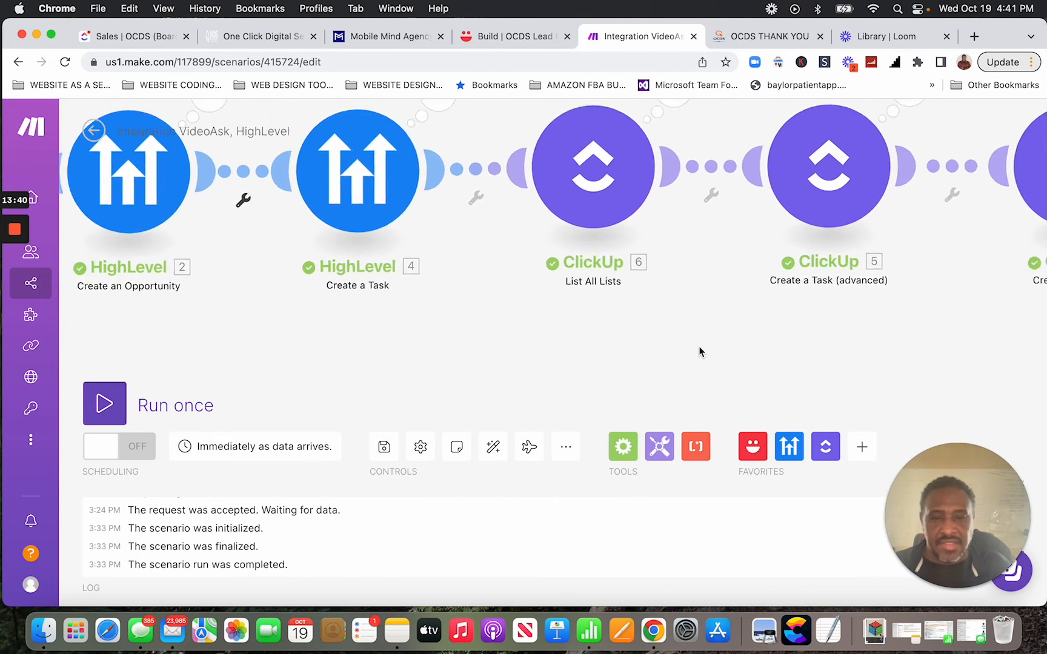
{"action": "left_click_drag", "start_coordinate": [765, 377], "coordinate": [572, 424]}
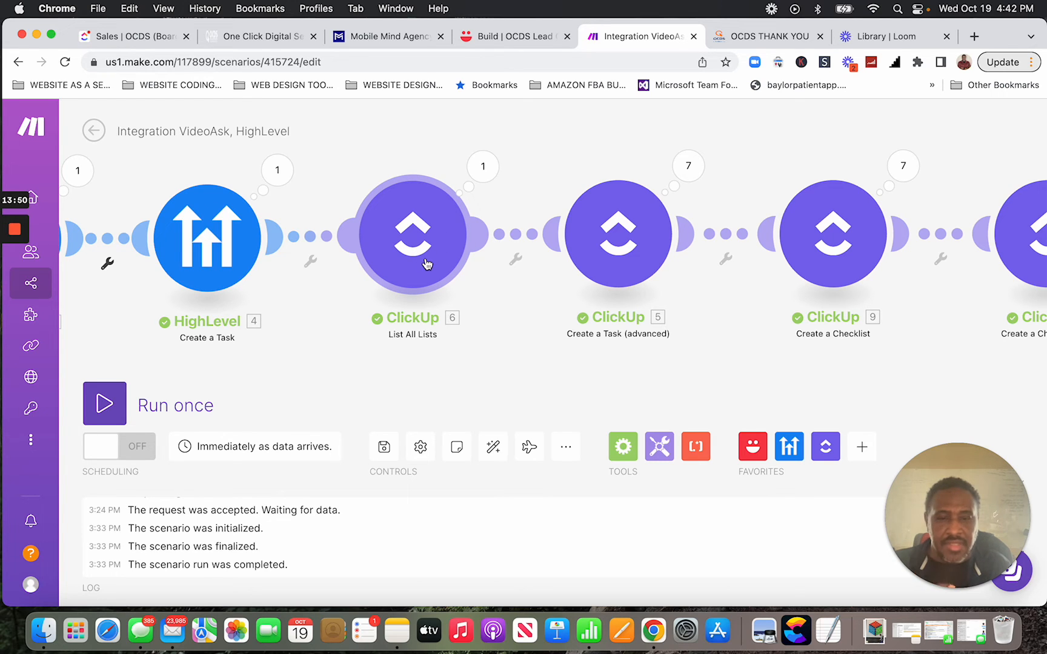
{"action": "scroll", "coordinate": [547, 295], "scroll_direction": "right", "scroll_amount": 2}
{"action": "scroll", "coordinate": [545, 294], "scroll_direction": "right", "scroll_amount": 10}
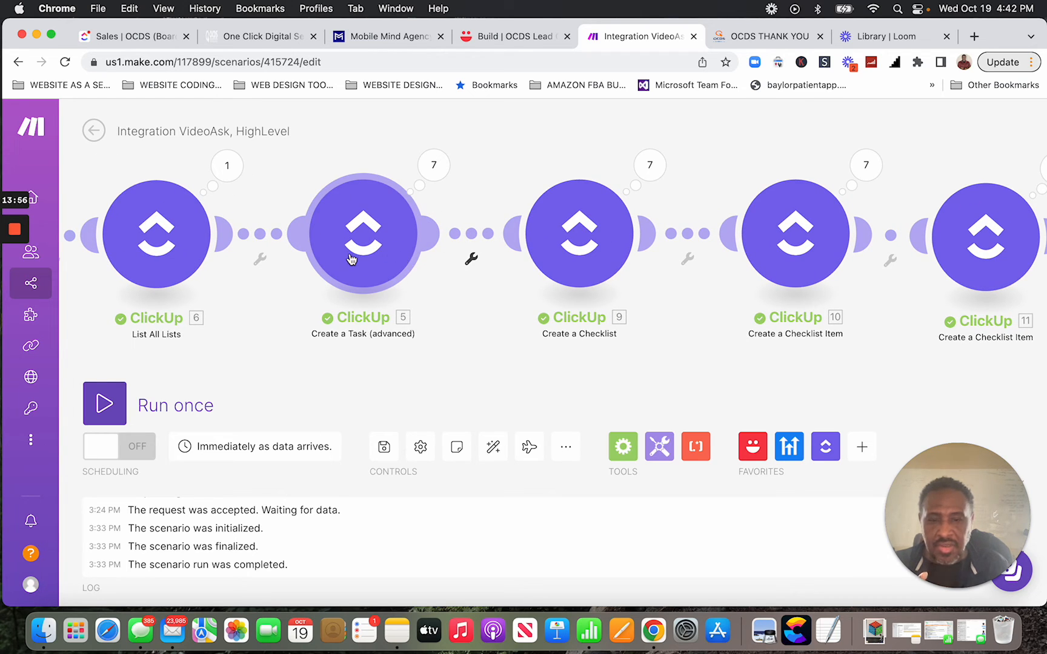
{"action": "scroll", "coordinate": [350, 260], "scroll_direction": "left", "scroll_amount": 5}
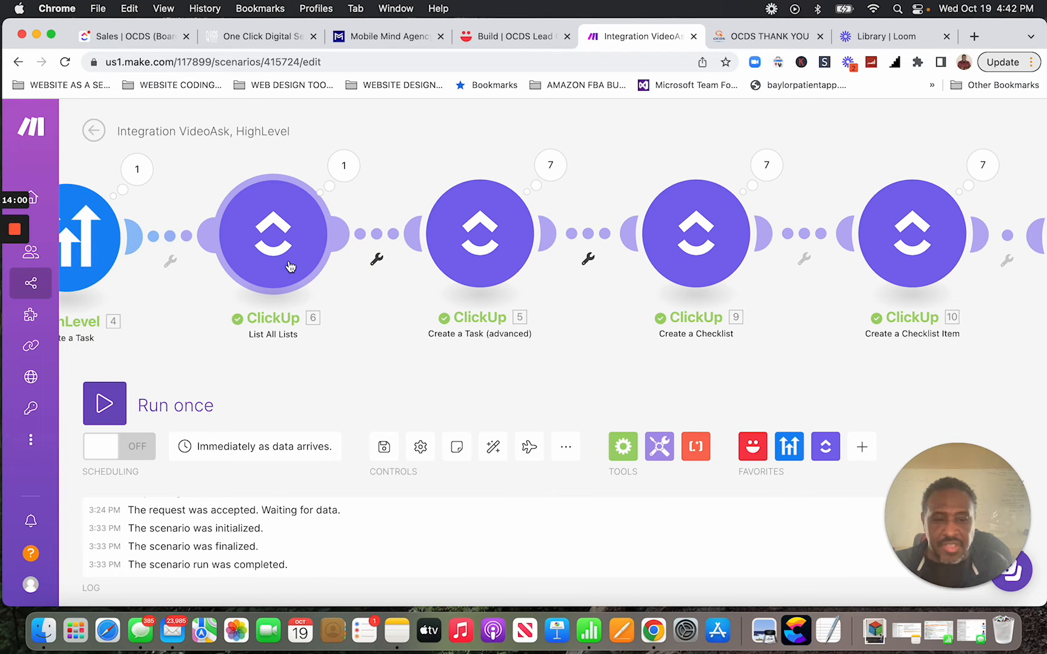
{"action": "scroll", "coordinate": [410, 267], "scroll_direction": "up", "scroll_amount": 2}
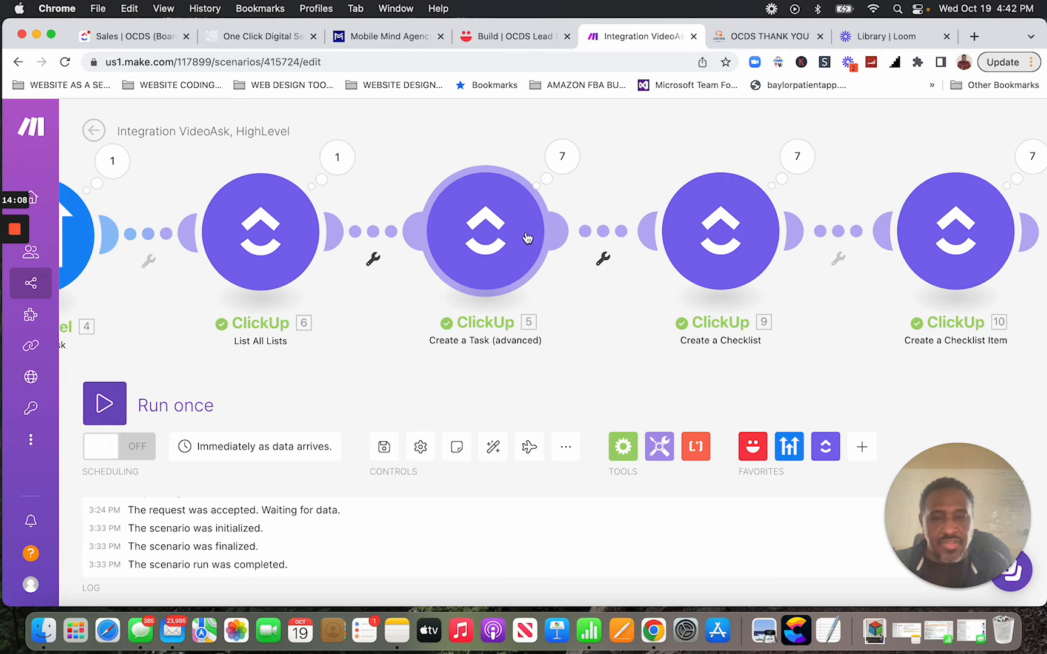
{"action": "scroll", "coordinate": [498, 247], "scroll_direction": "right", "scroll_amount": 2}
{"action": "scroll", "coordinate": [499, 249], "scroll_direction": "right", "scroll_amount": 5}
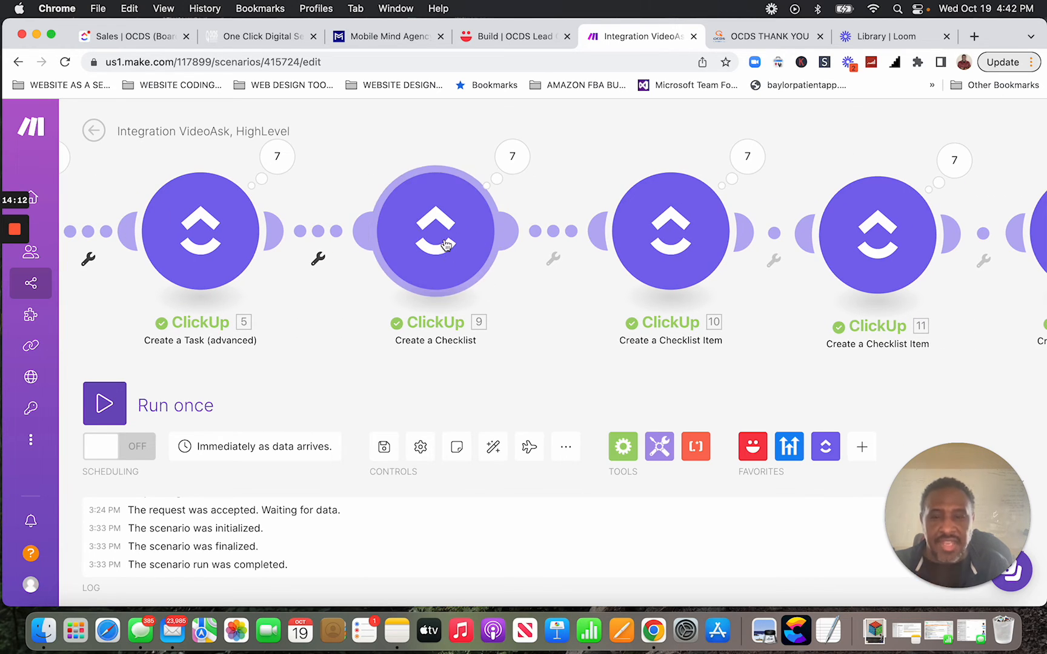
{"action": "scroll", "coordinate": [446, 244], "scroll_direction": "right", "scroll_amount": 2}
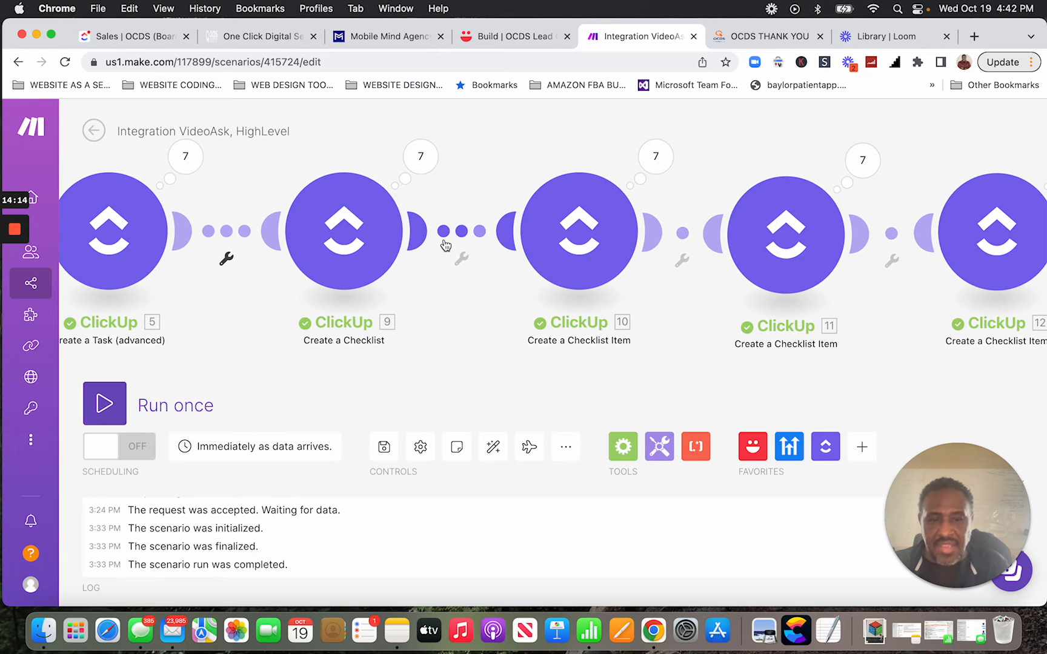
{"action": "scroll", "coordinate": [444, 244], "scroll_direction": "right", "scroll_amount": 3}
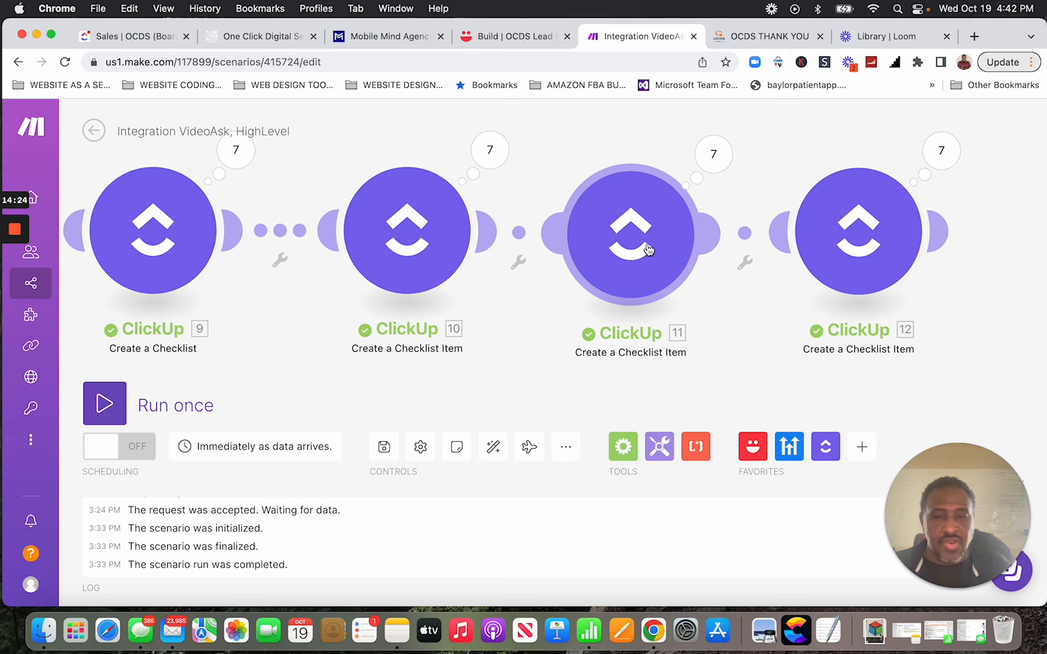
{"action": "scroll", "coordinate": [644, 250], "scroll_direction": "right", "scroll_amount": 3}
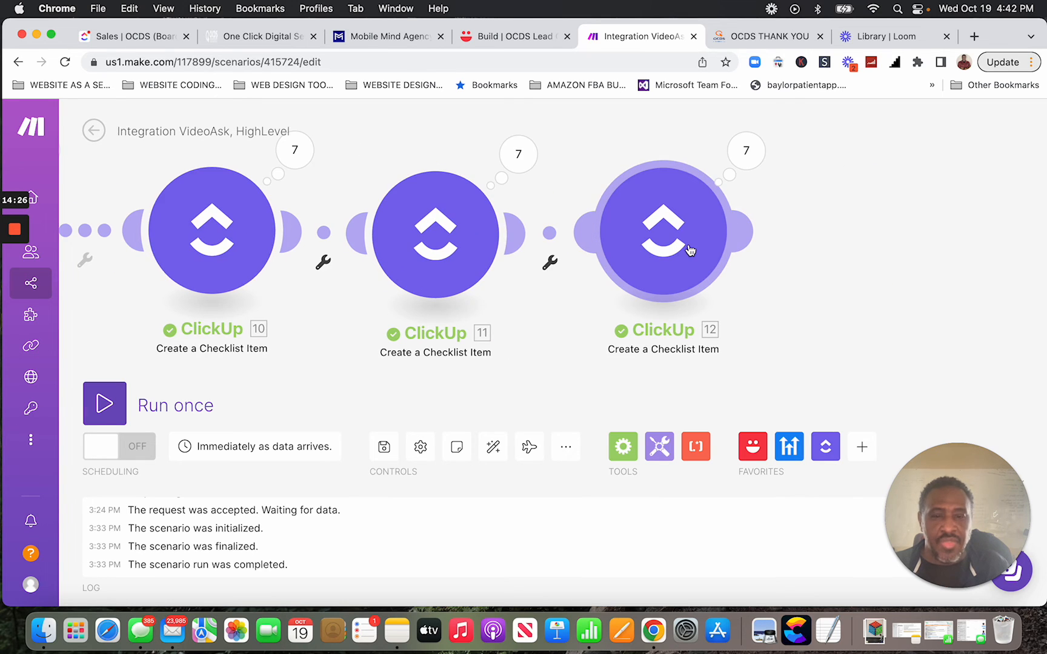
{"action": "scroll", "coordinate": [691, 251], "scroll_direction": "left", "scroll_amount": 5}
{"action": "scroll", "coordinate": [691, 250], "scroll_direction": "right", "scroll_amount": 1}
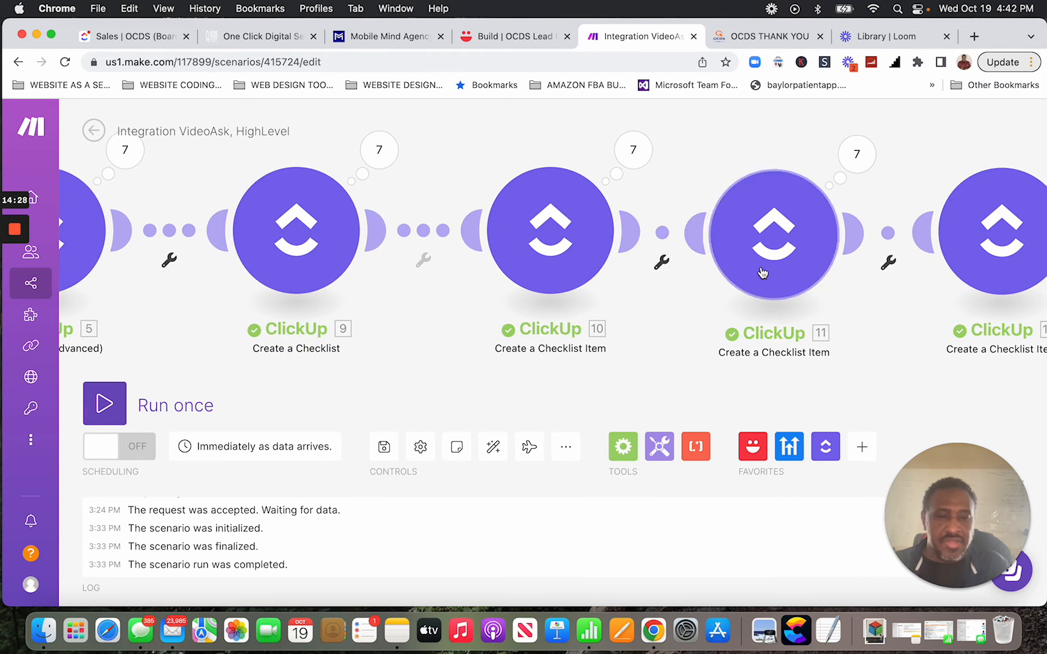
{"action": "scroll", "coordinate": [638, 344], "scroll_direction": "down", "scroll_amount": 5}
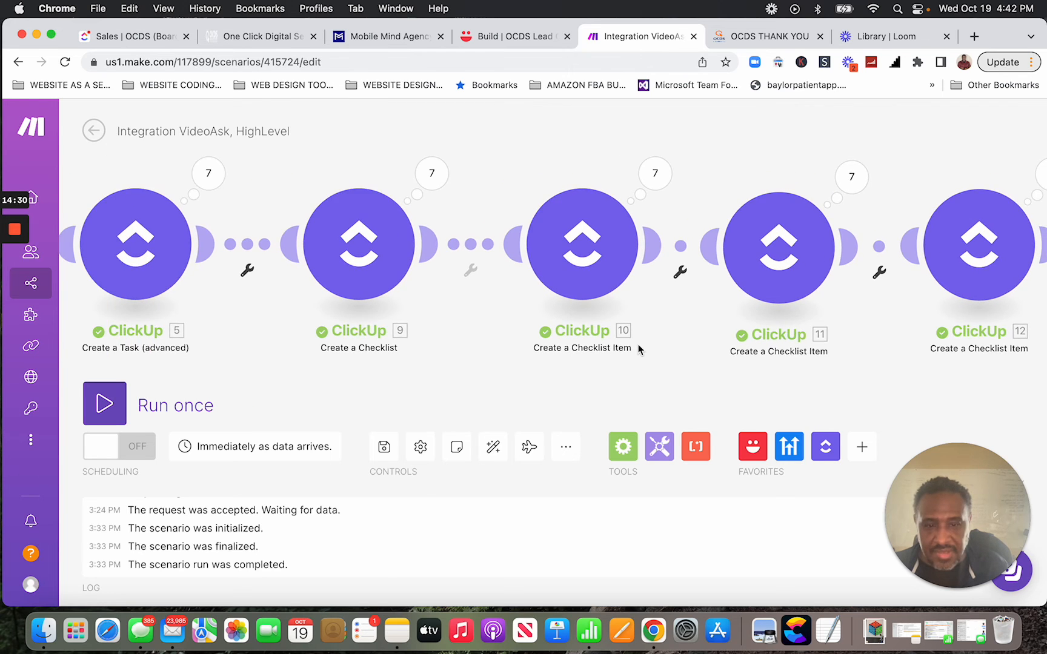
{"action": "scroll", "coordinate": [638, 344], "scroll_direction": "down", "scroll_amount": 2}
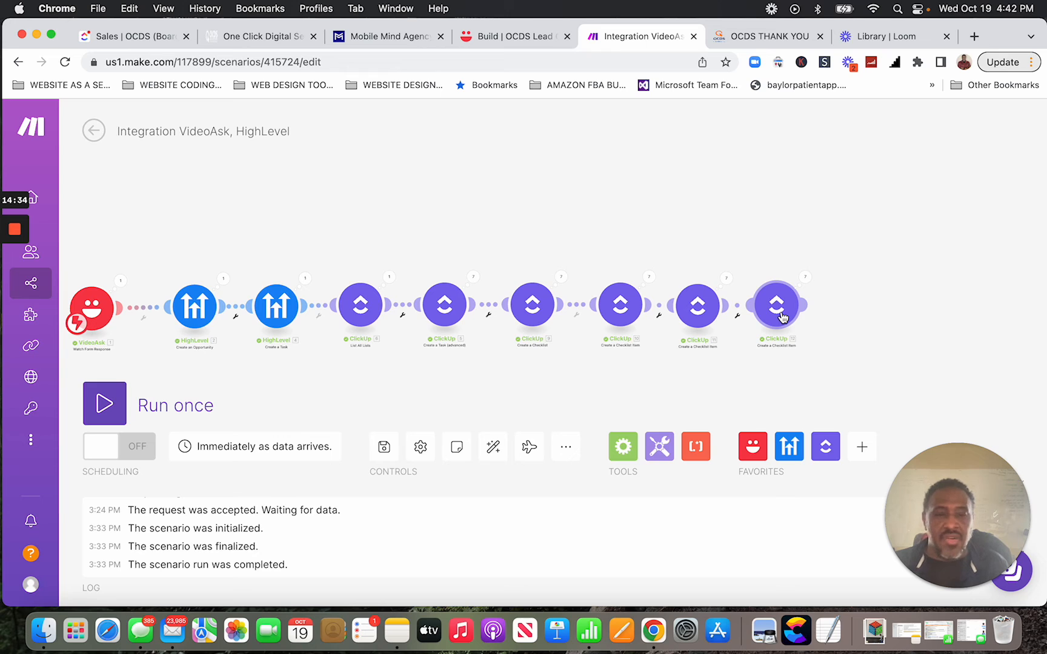
{"action": "scroll", "coordinate": [781, 317], "scroll_direction": "left", "scroll_amount": 5}
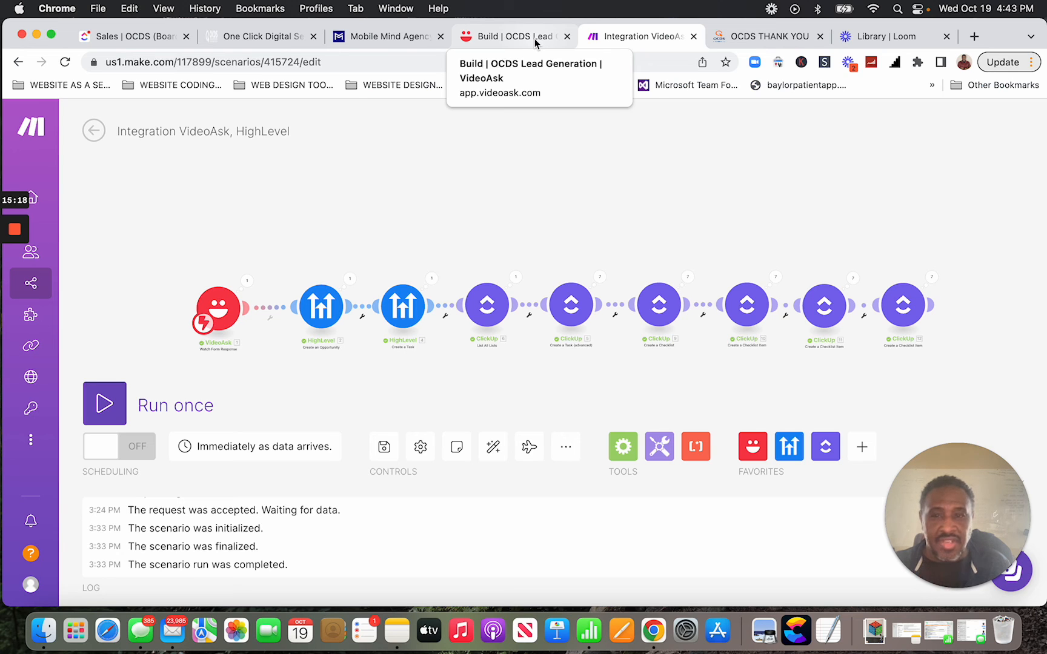
Look over GoHighLevel's Automation workflows, then move on to the Loom video library.
{"action": "left_click", "coordinate": [257, 39]}
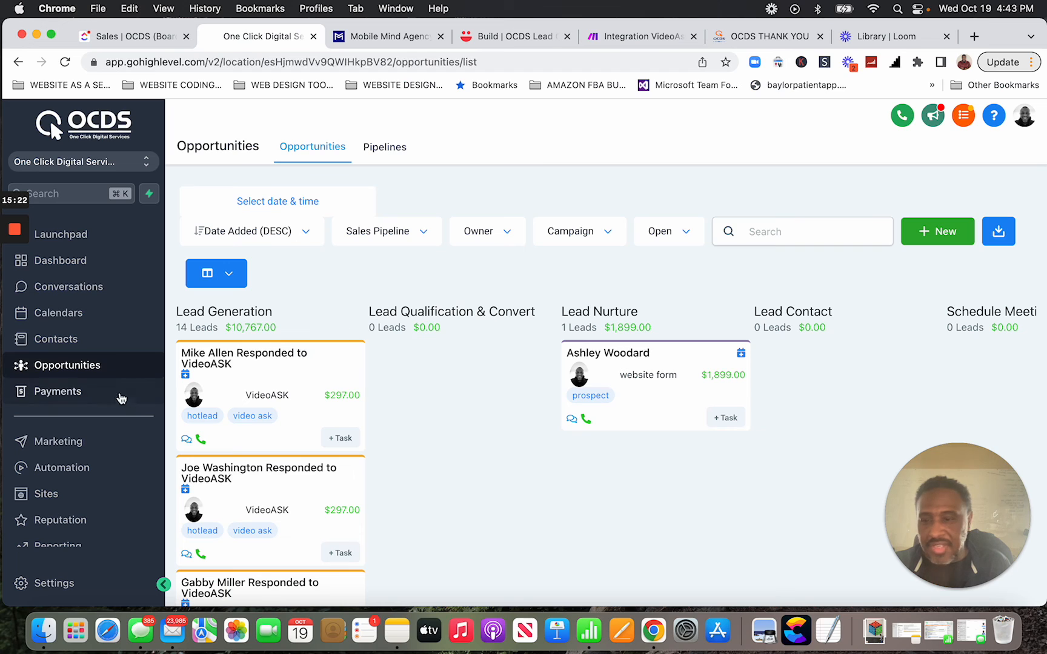
{"action": "left_click", "coordinate": [71, 471]}
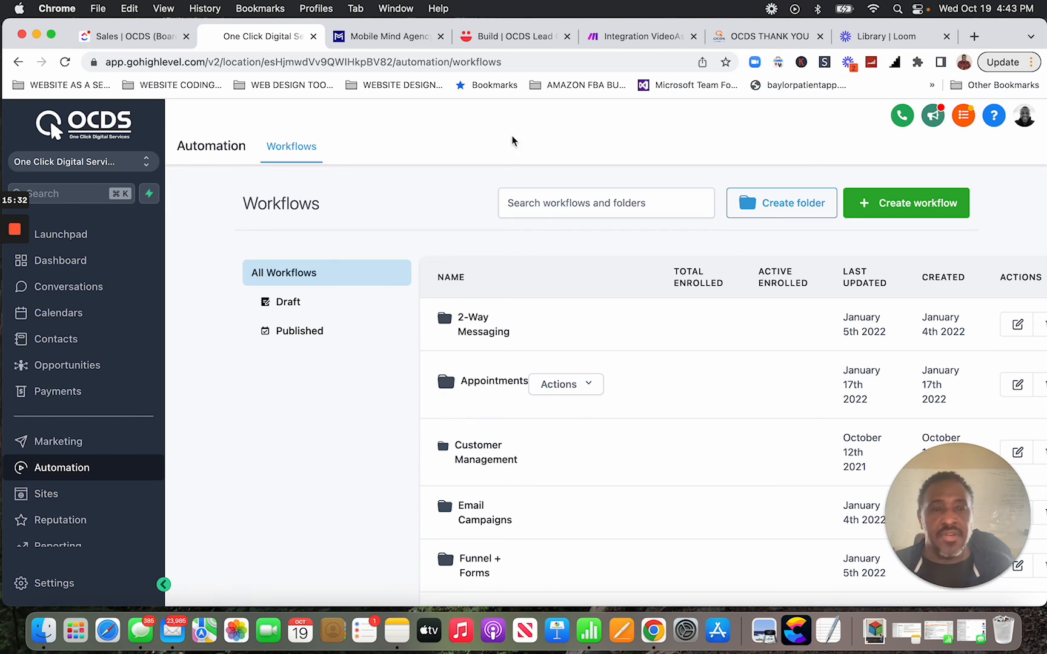
{"action": "left_click", "coordinate": [782, 43]}
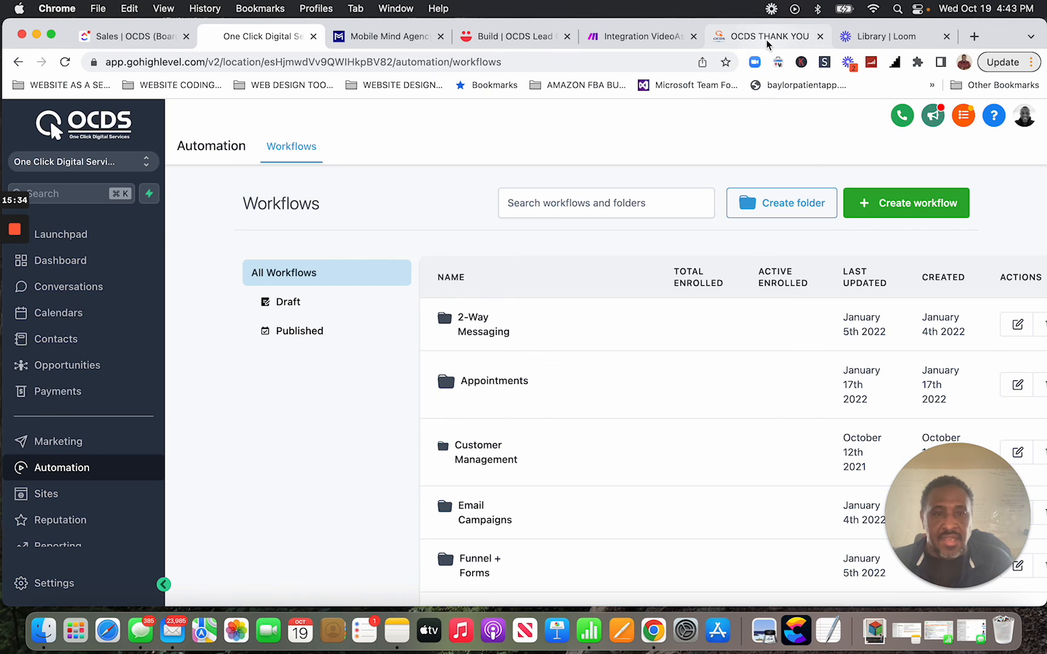
{"action": "left_click", "coordinate": [881, 43]}
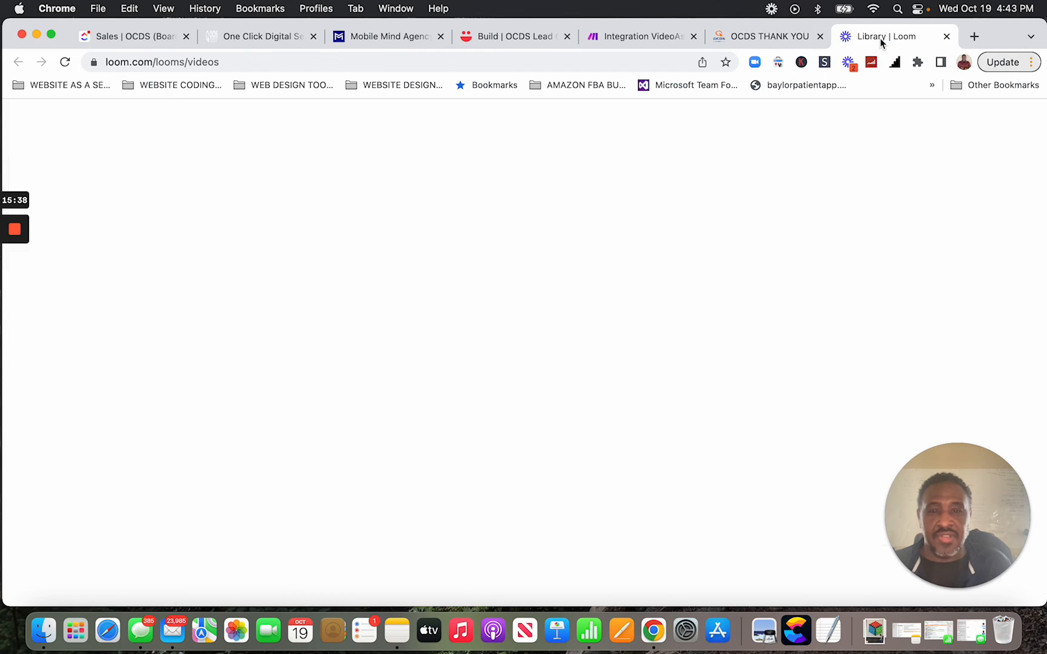
Inspect the 3. Lead Qualifier step of the OCDS Lead Generation VideoAsk, then return to GoHighLevel workflows.
{"action": "left_click", "coordinate": [496, 38]}
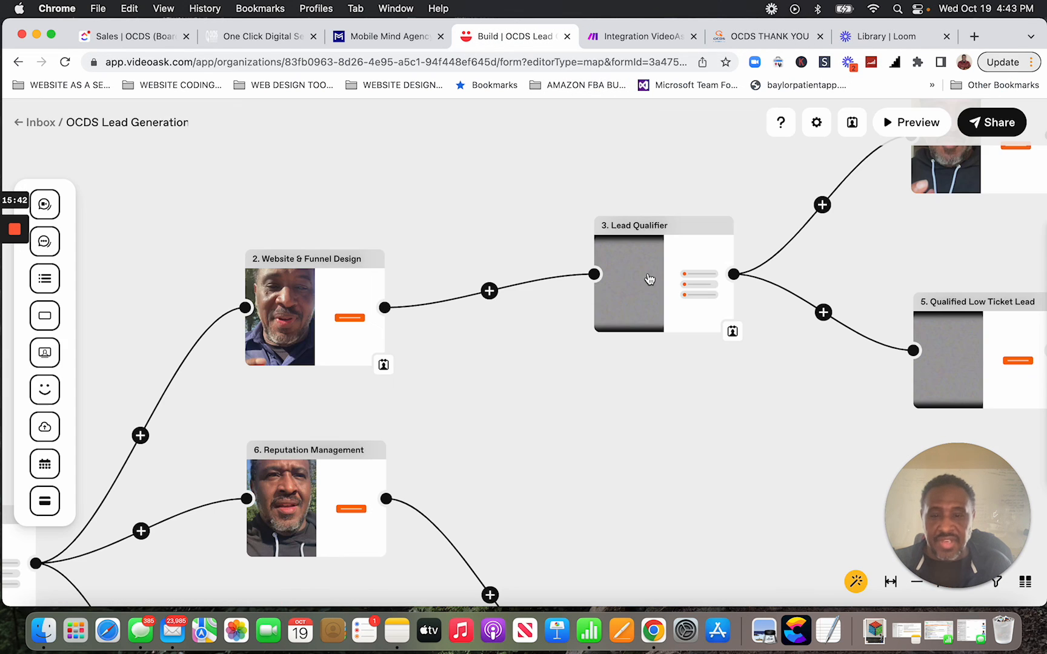
{"action": "left_click", "coordinate": [650, 278]}
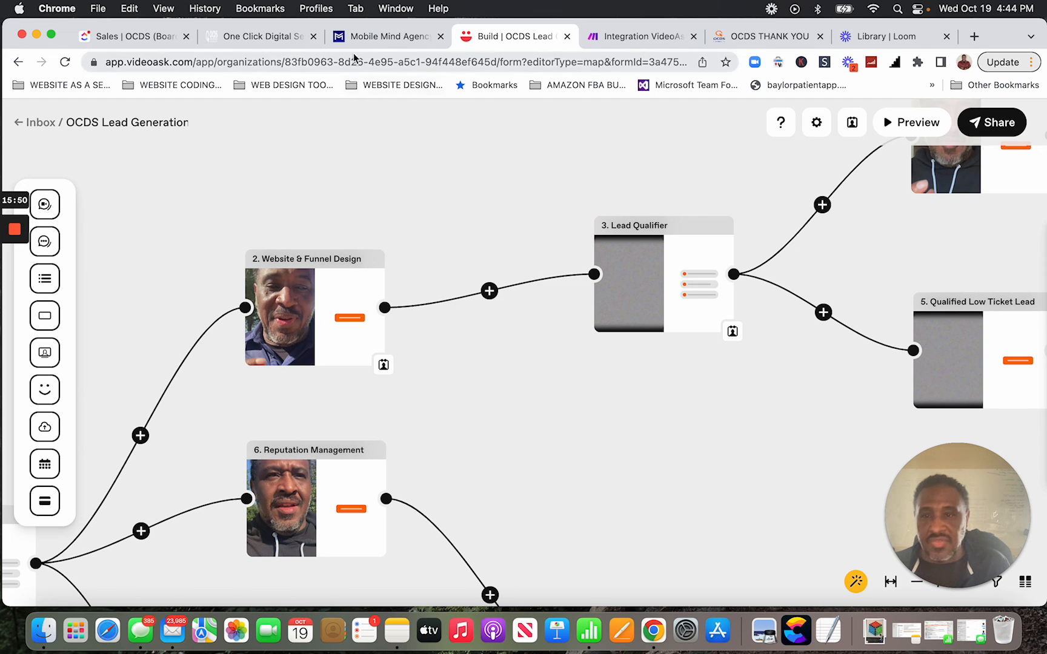
{"action": "left_click", "coordinate": [262, 38]}
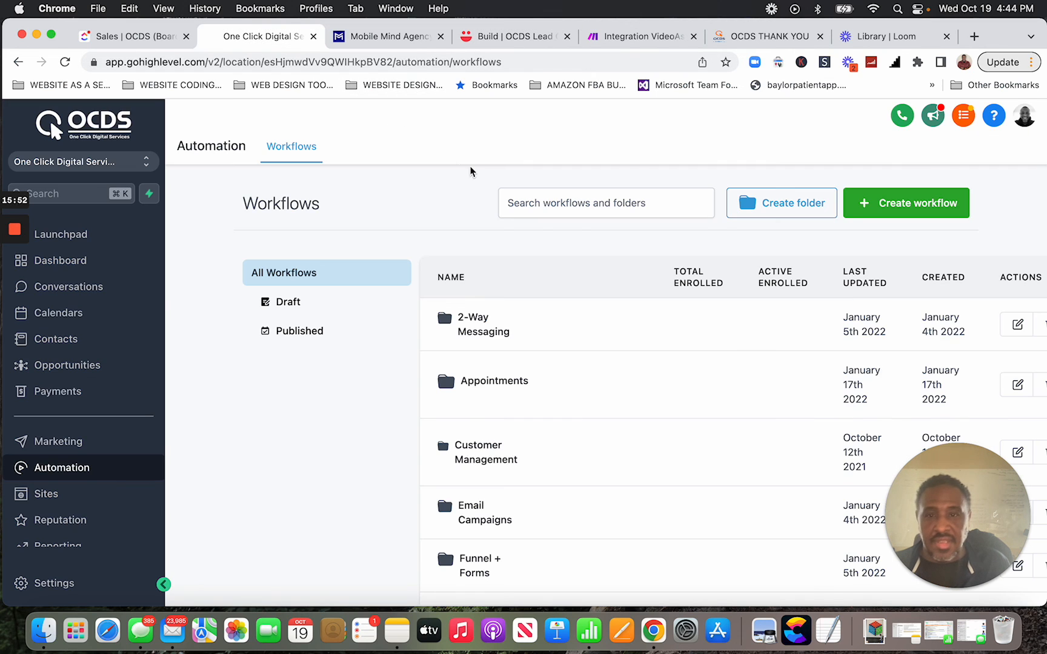
Take a final look at the Make scenario's module chain, then go back to the Loom library.
{"action": "left_click", "coordinate": [625, 43]}
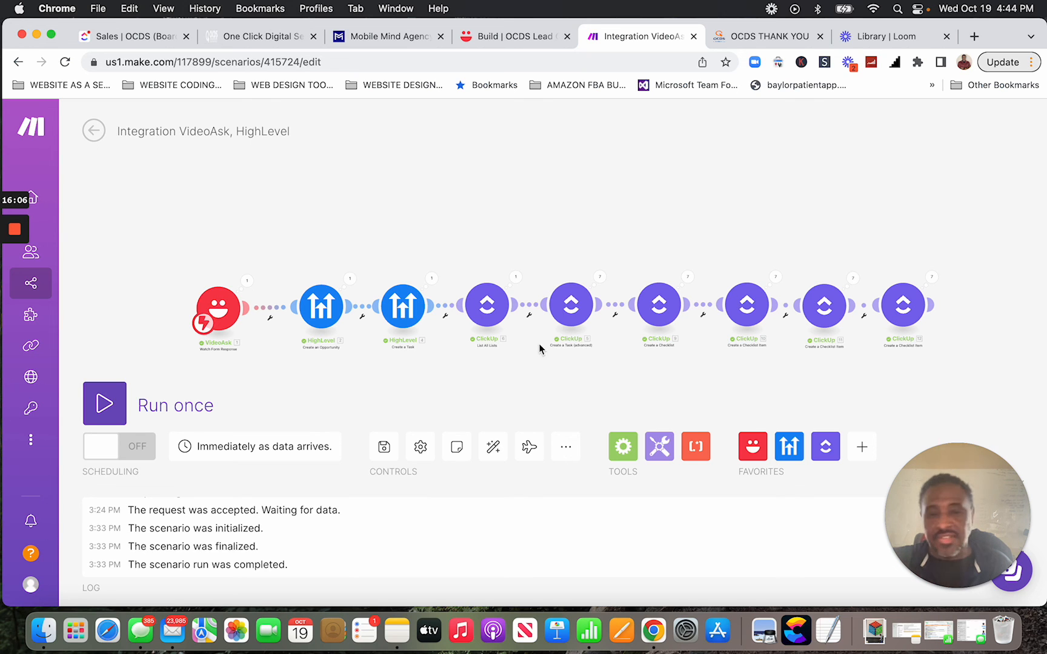
{"action": "left_click", "coordinate": [890, 38]}
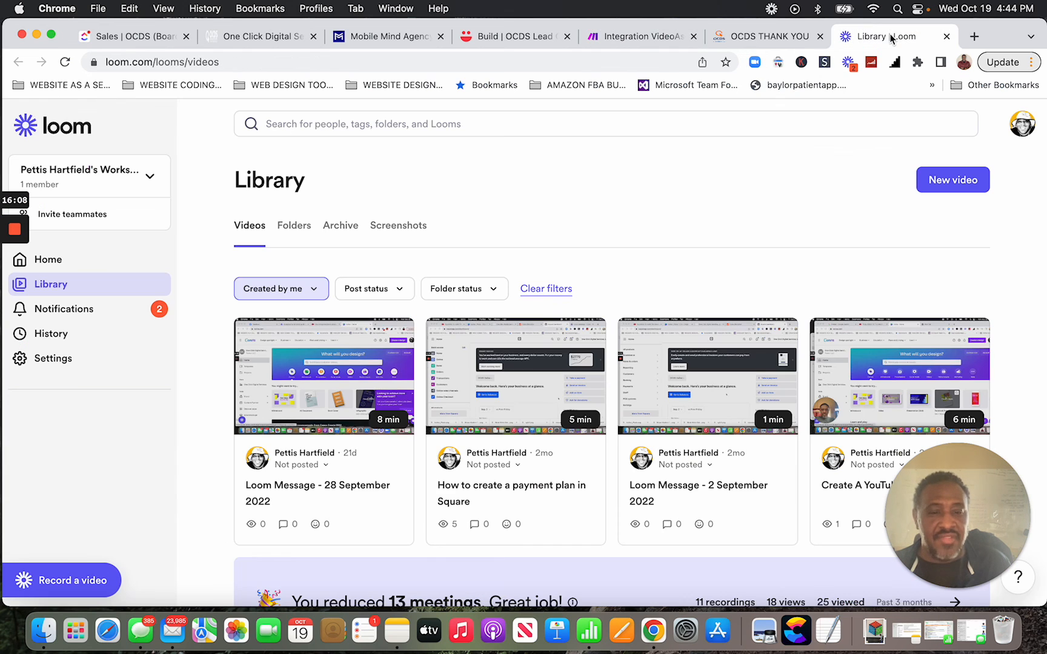
{"action": "mouse_move", "coordinate": [14, 233]}
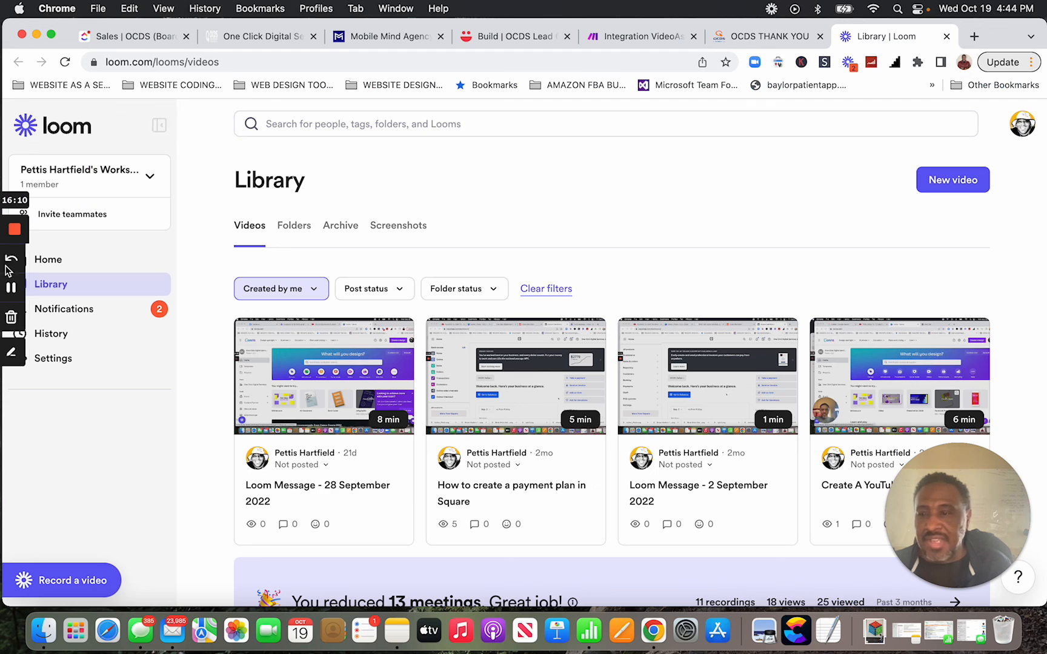